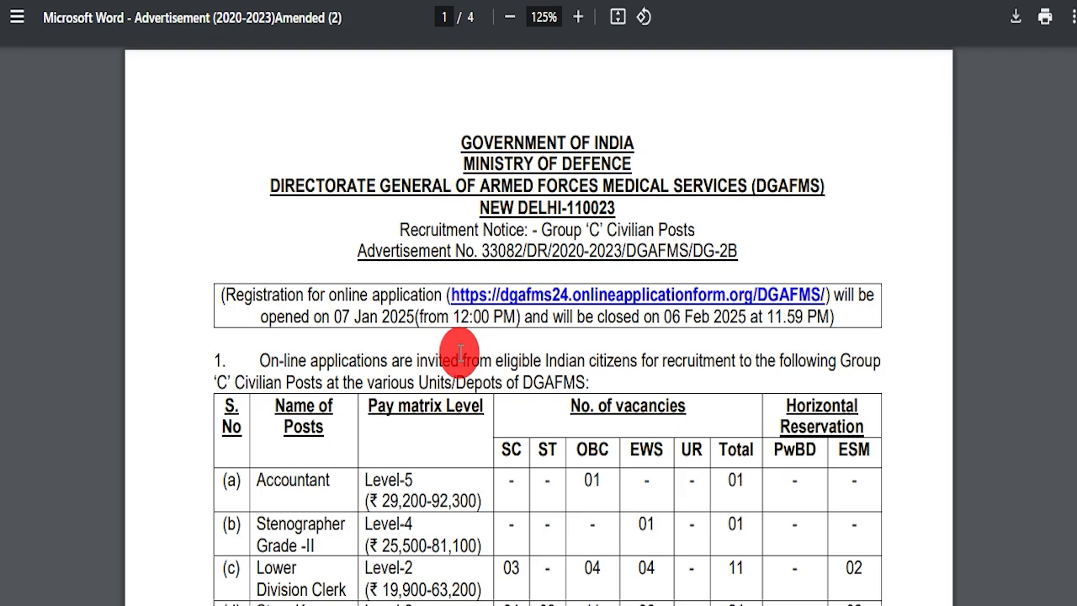
Skim the DGAFMS Group C advertisement PDF and the registration portal's home page for vacancies, age relaxation rules and important dates
scroll(480, 373, "down", 10)
scroll(478, 379, "down", 12)
scroll(522, 393, "down", 10)
scroll(525, 402, "up", 15)
scroll(531, 410, "up", 15)
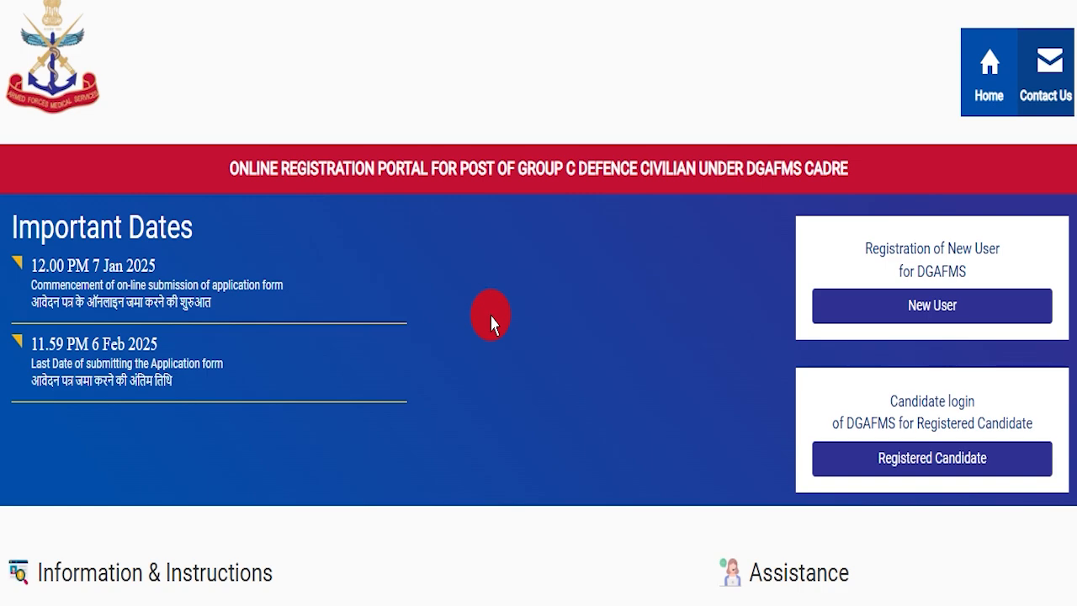
scroll(496, 341, "down", 5)
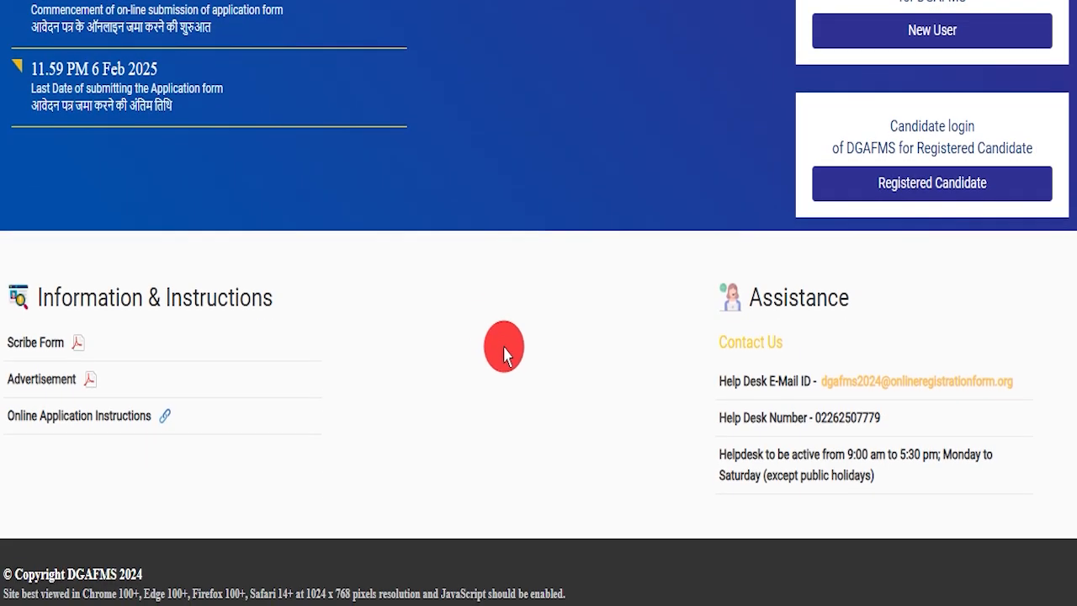
scroll(502, 348, "up", 5)
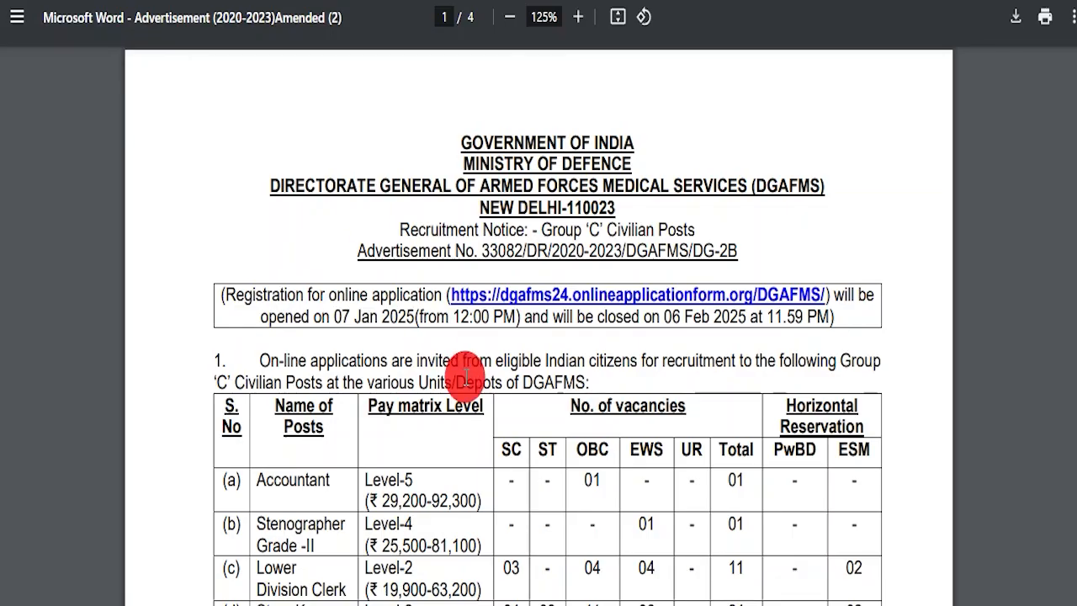
scroll(527, 361, "down", 15)
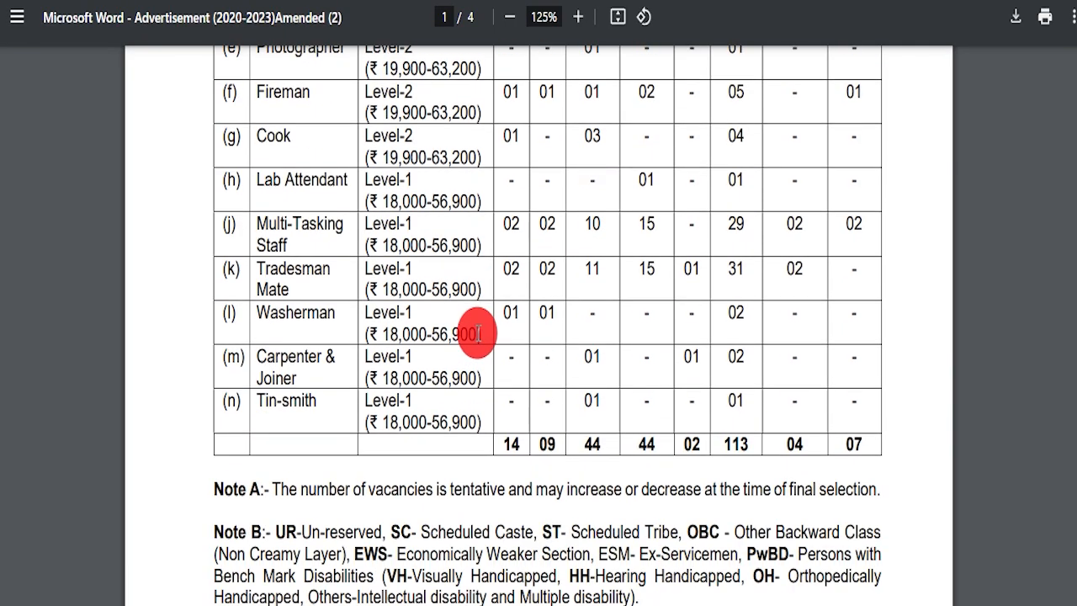
scroll(480, 350, "down", 20)
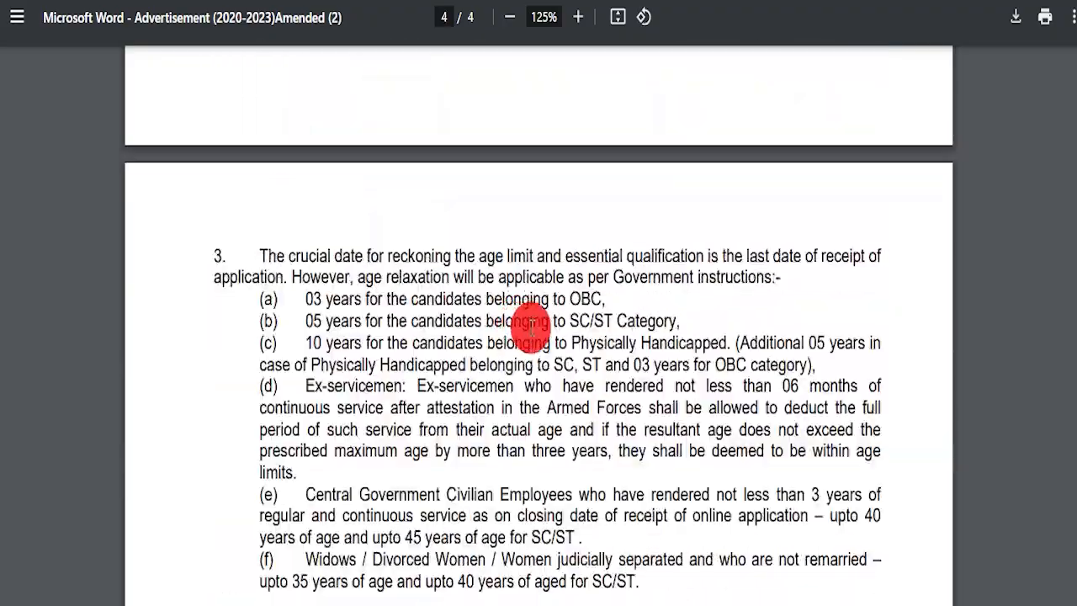
scroll(385, 368, "up", 20)
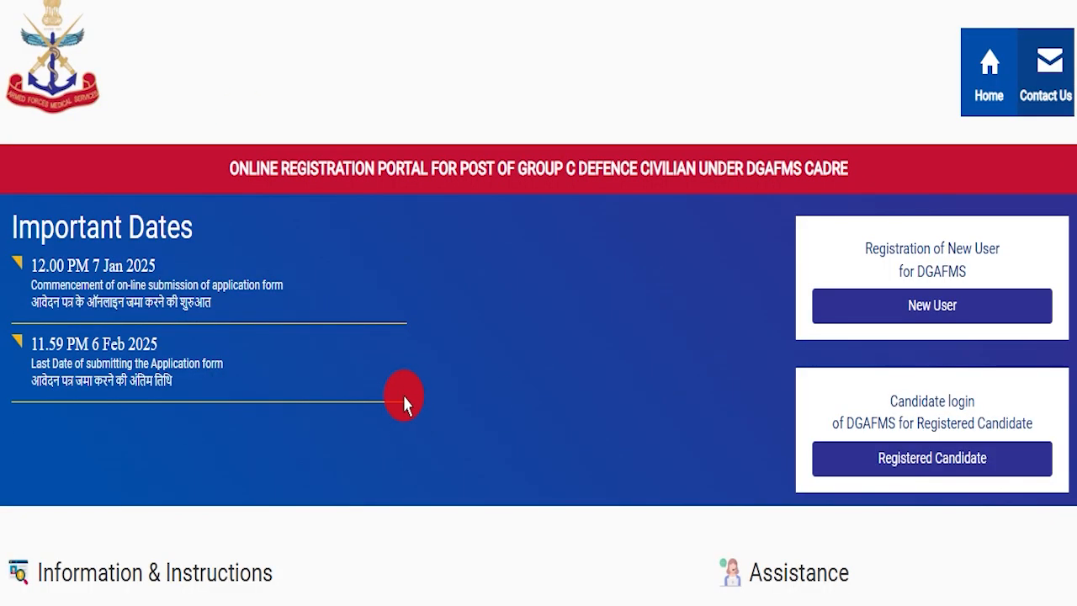
scroll(425, 402, "down", 3)
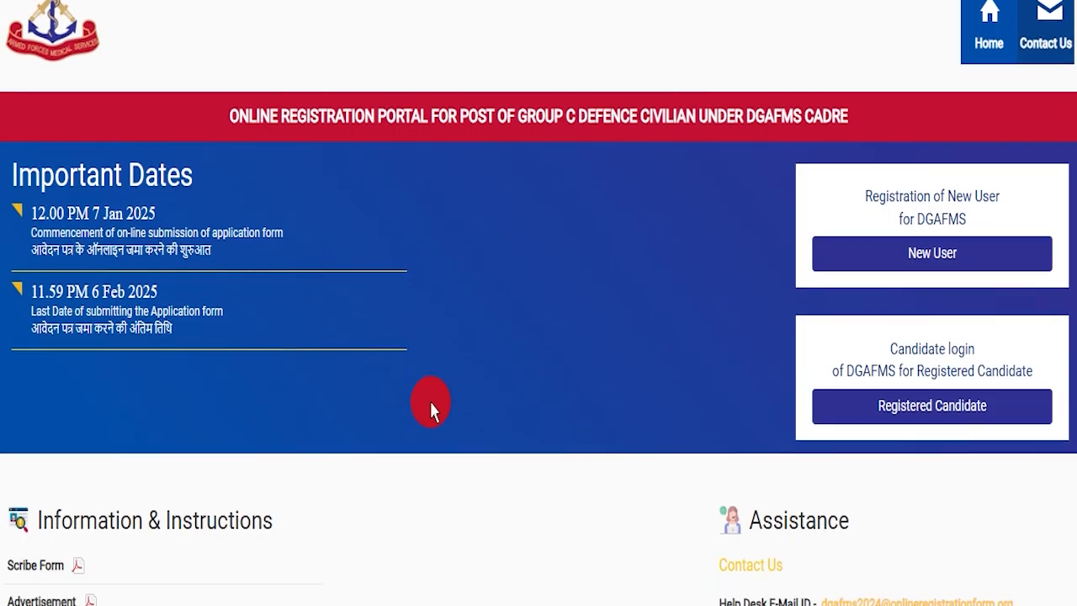
scroll(523, 429, "up", 3)
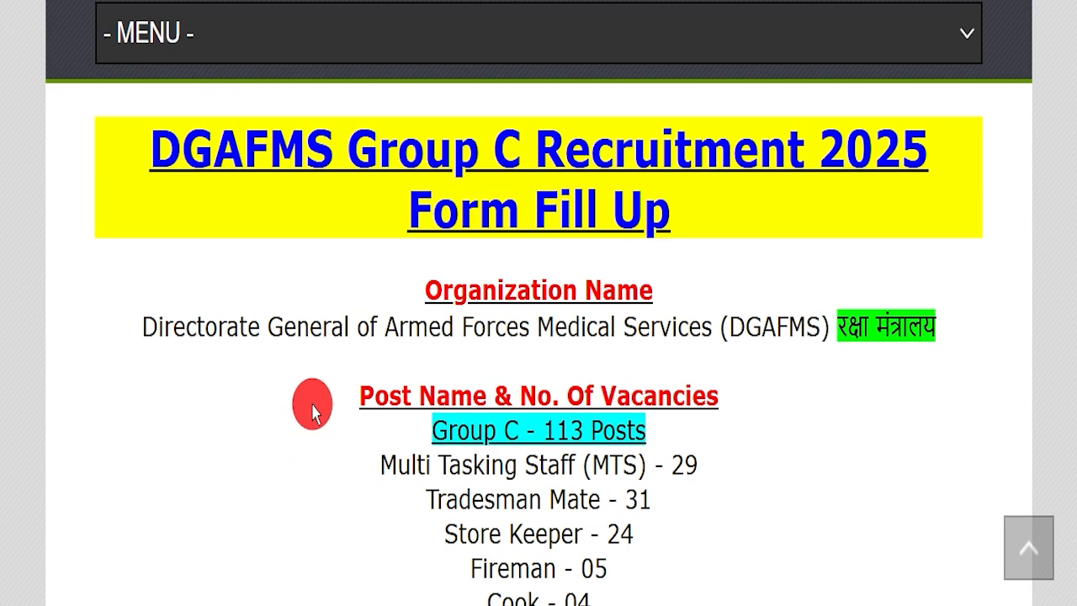
Read the DGAFMS Group C Recruitment 2025 article's title and organization name on IndSarkariNaukri, highlighting each one
left_click_drag(152, 148, 908, 151)
left_click(839, 221)
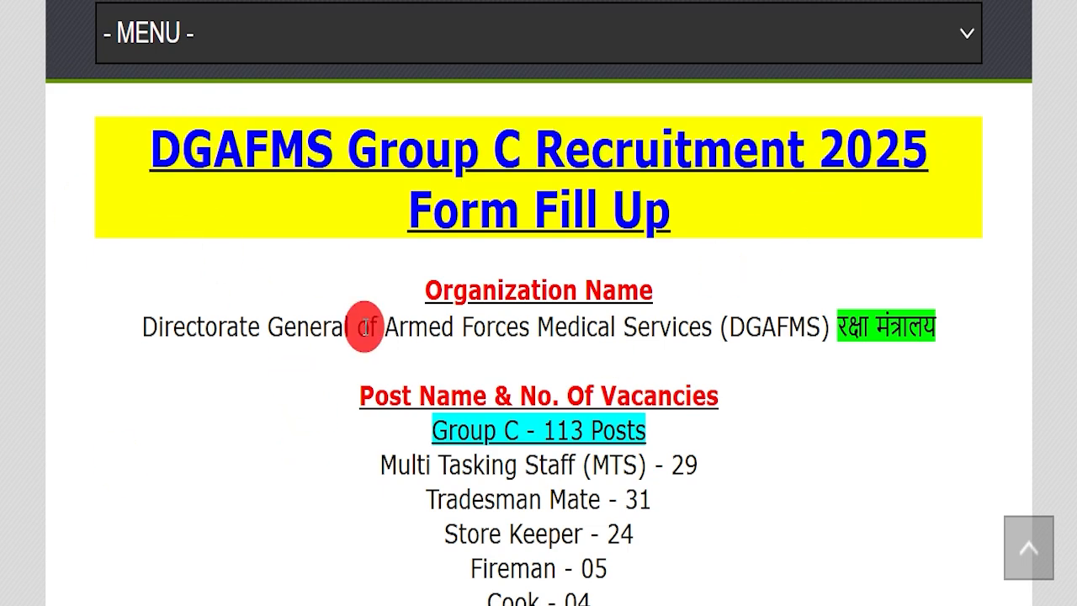
scroll(351, 355, "up", 10)
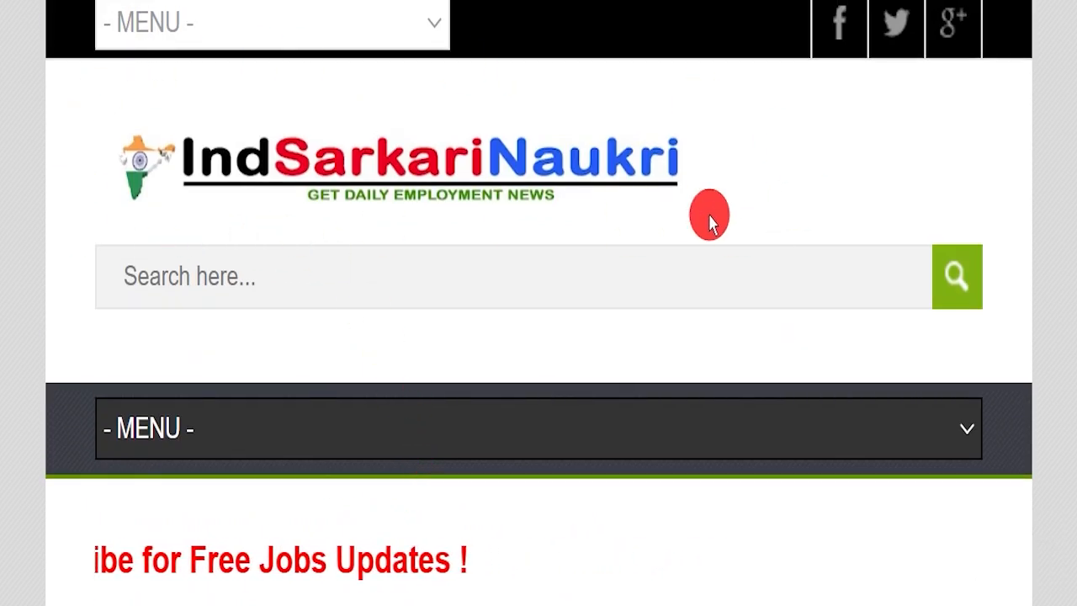
scroll(491, 320, "down", 10)
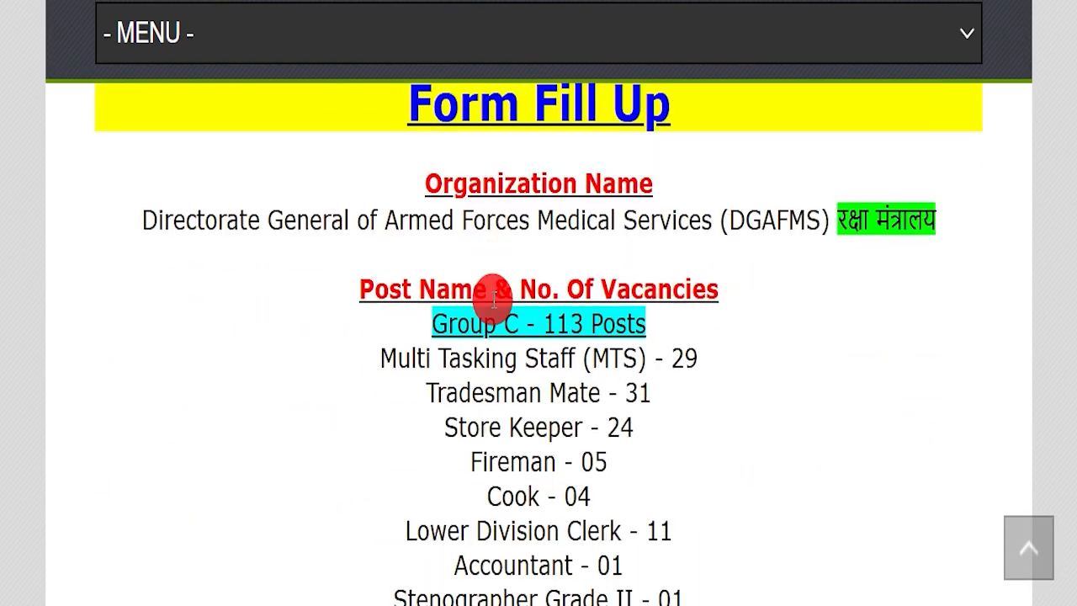
scroll(528, 313, "up", 3)
scroll(402, 284, "down", 2)
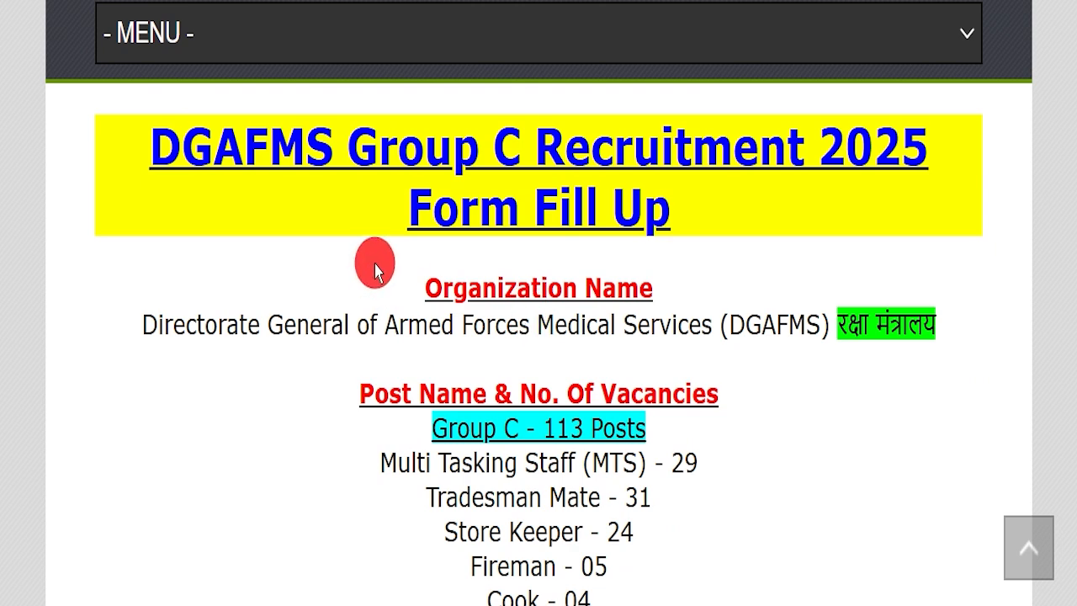
left_click_drag(121, 138, 676, 180)
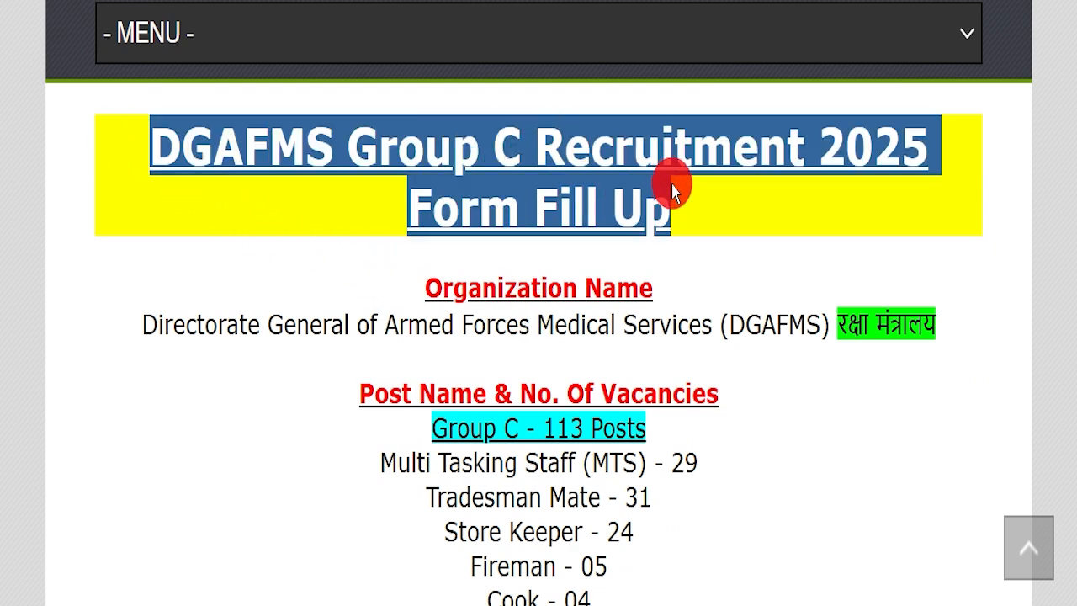
left_click(698, 250)
left_click_drag(135, 324, 957, 308)
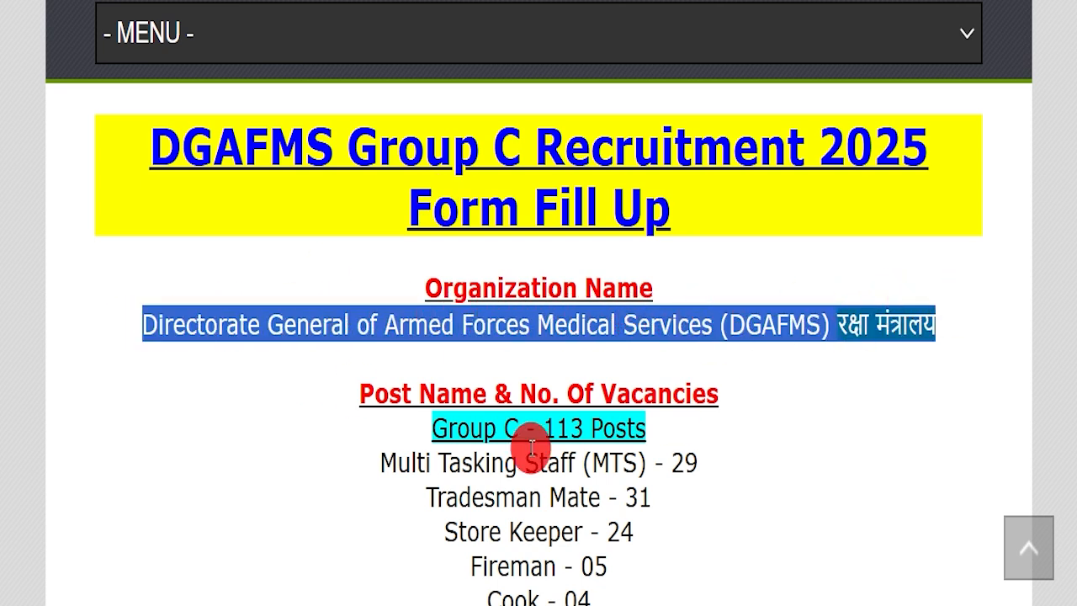
Review the Group C post list with its vacancy numbers, highlighting the total and the counts of individual posts
left_click_drag(433, 428, 703, 423)
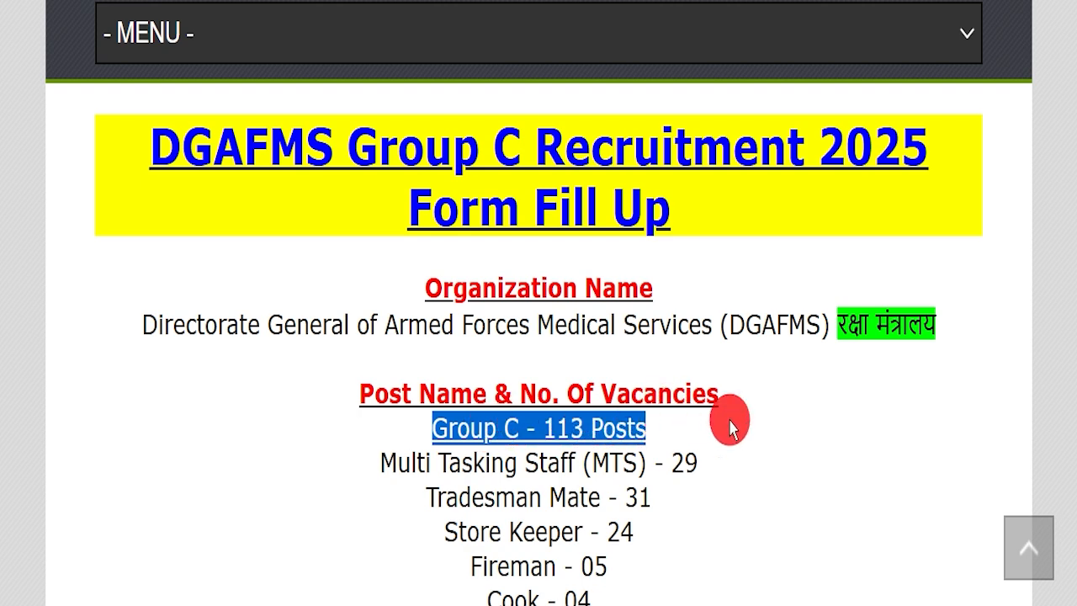
left_click_drag(667, 459, 746, 449)
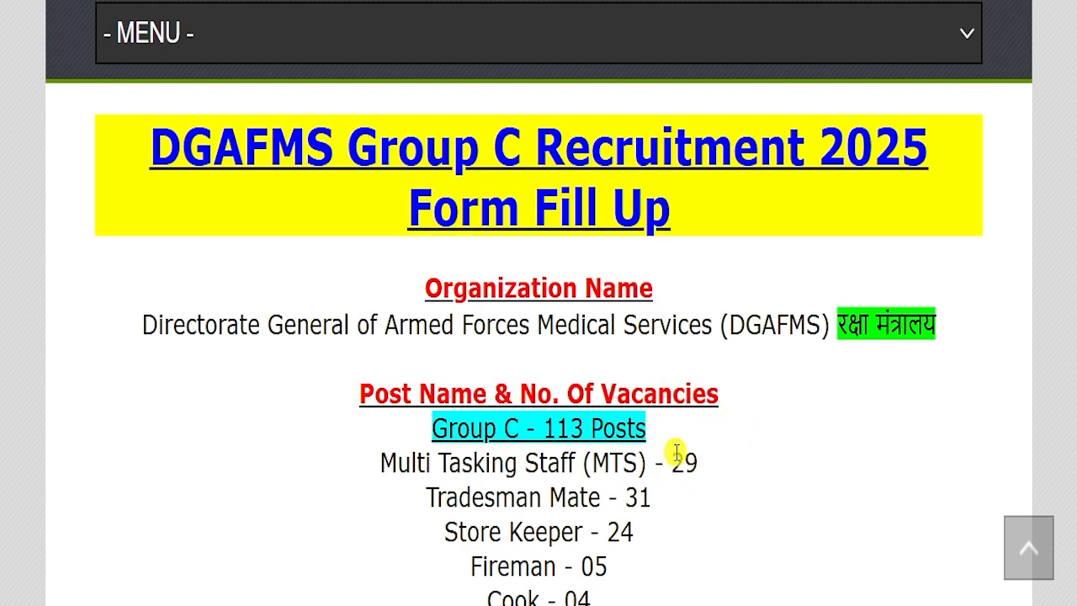
left_click_drag(623, 493, 705, 488)
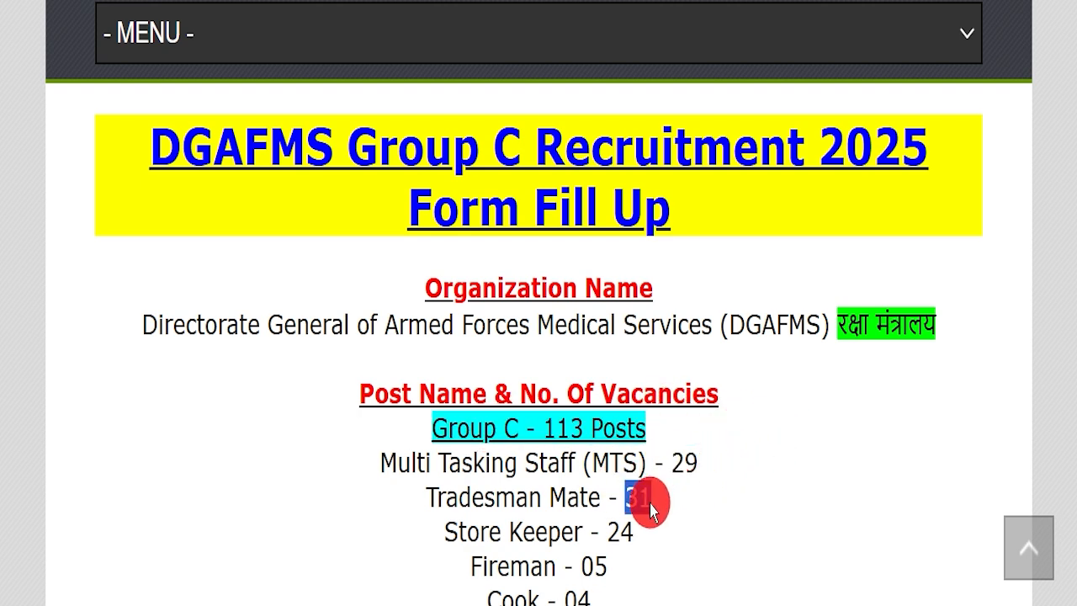
left_click_drag(604, 521, 651, 521)
left_click_drag(579, 559, 673, 530)
scroll(712, 450, "down", 2)
left_click_drag(577, 391, 721, 426)
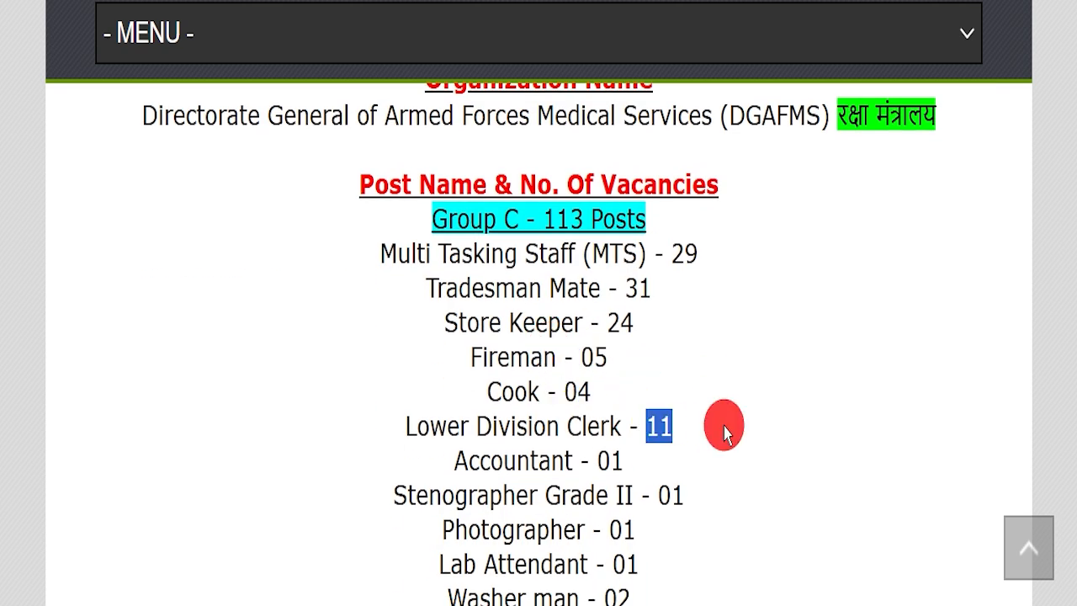
scroll(699, 485, "down", 2)
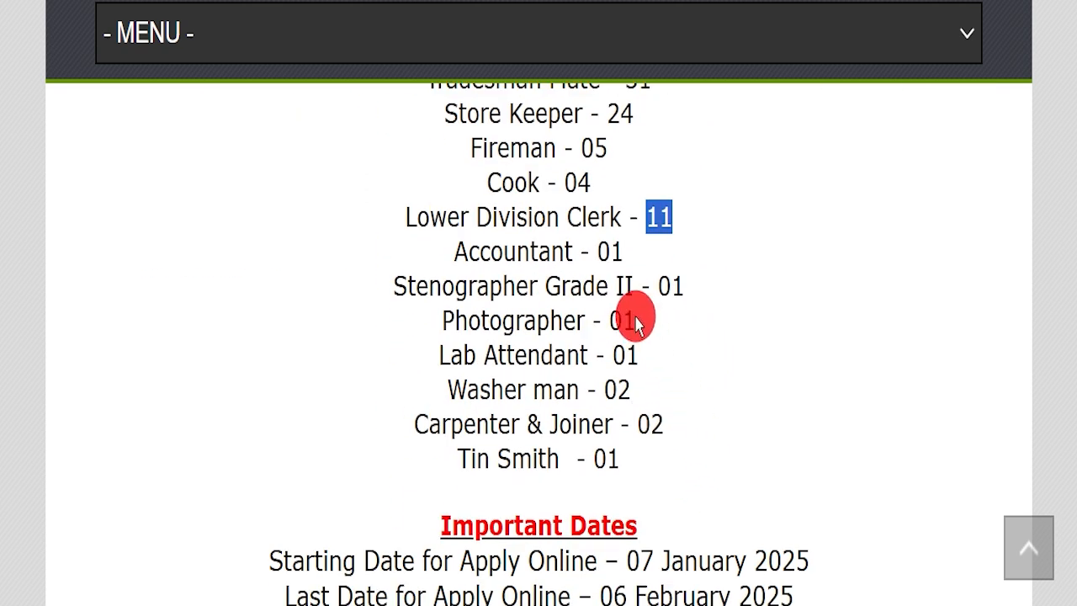
left_click_drag(579, 262, 674, 296)
left_click_drag(607, 343, 632, 341)
left_click_drag(599, 389, 676, 390)
left_click_drag(546, 424, 614, 424)
Check the starting and last dates for applying online under Important Dates, highlighting them
scroll(690, 445, "down", 1)
left_click_drag(560, 459, 793, 487)
left_click(793, 488)
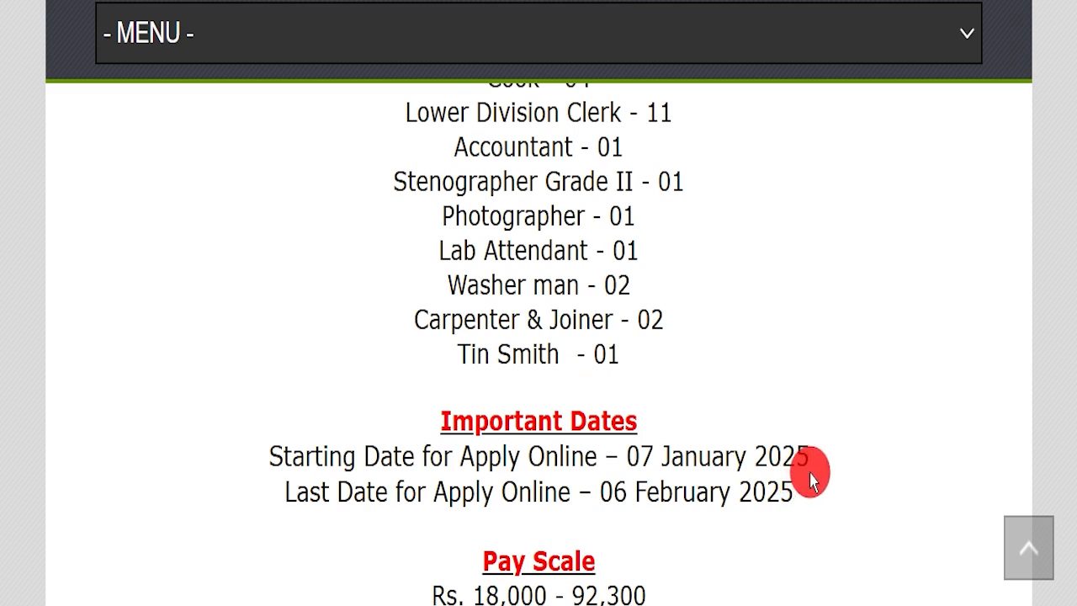
left_click_drag(808, 477, 248, 467)
left_click(295, 476)
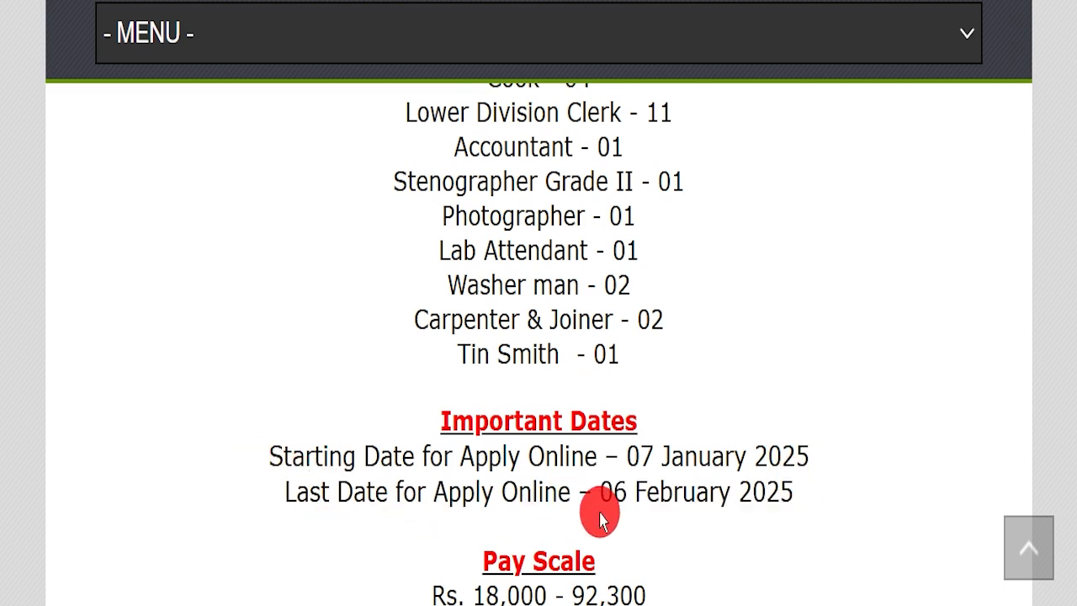
left_click_drag(598, 493, 628, 493)
left_click(793, 479, "shift")
left_click(737, 508)
Review the educational qualification, age limit and application fee sections, highlighting each entry
scroll(631, 437, "down", 3)
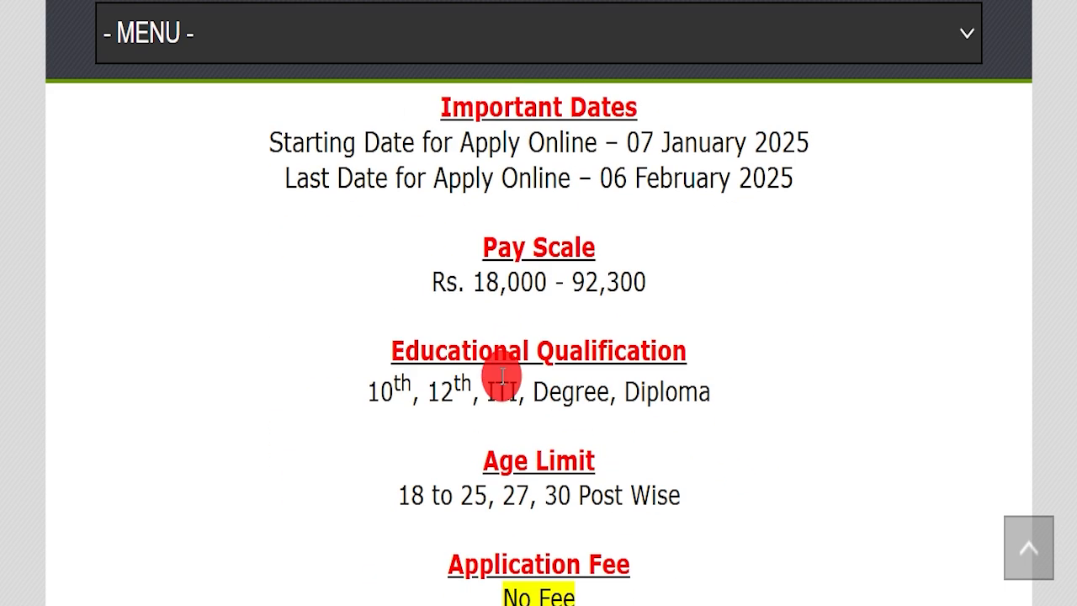
left_click_drag(275, 377, 713, 396)
left_click_drag(348, 489, 721, 484)
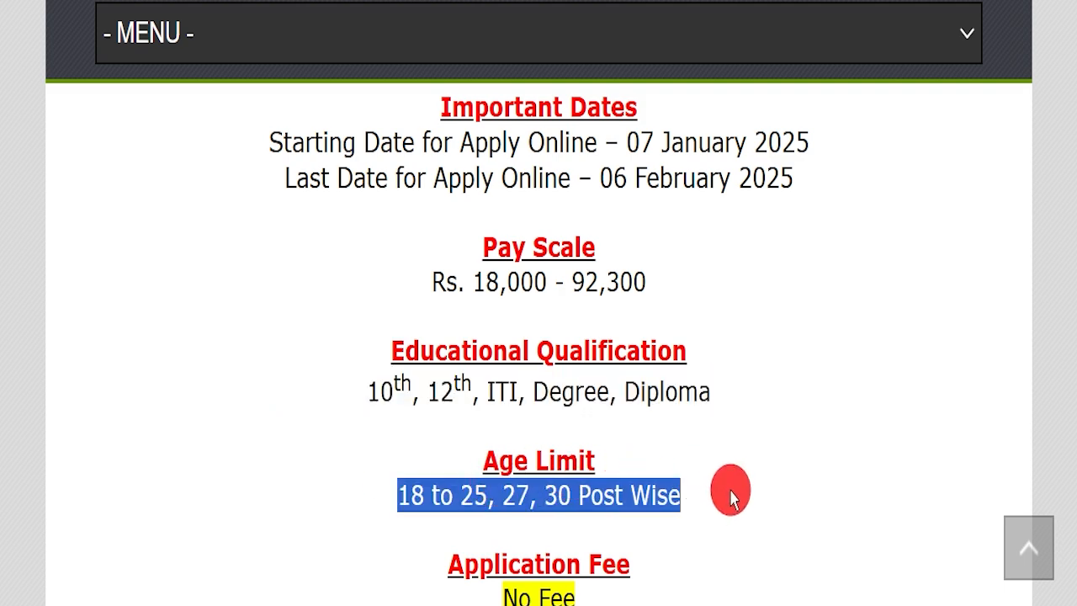
scroll(730, 497, "down", 2)
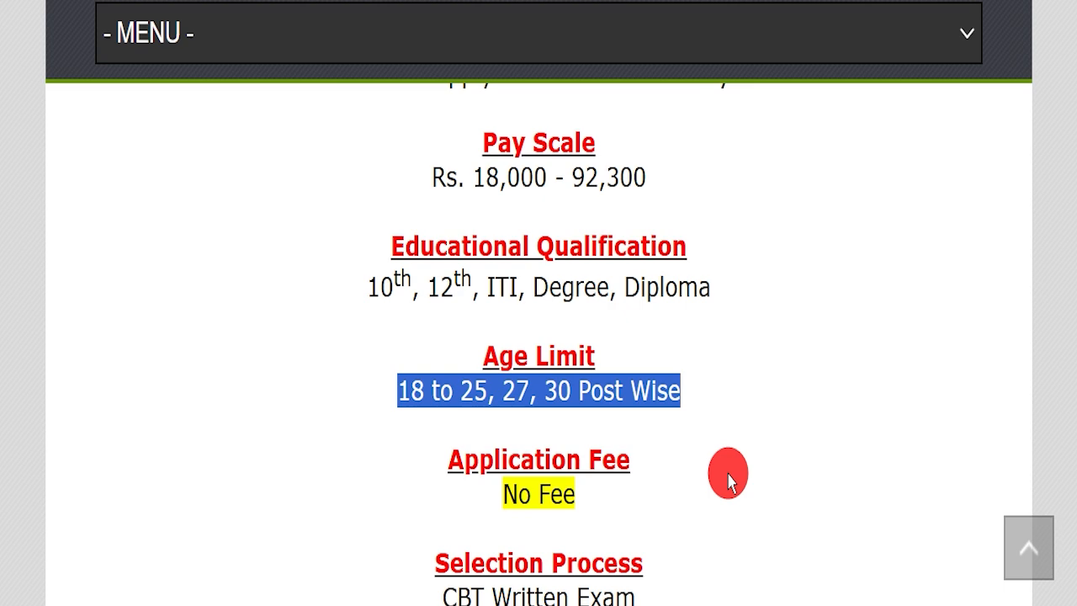
left_click_drag(423, 496, 714, 485)
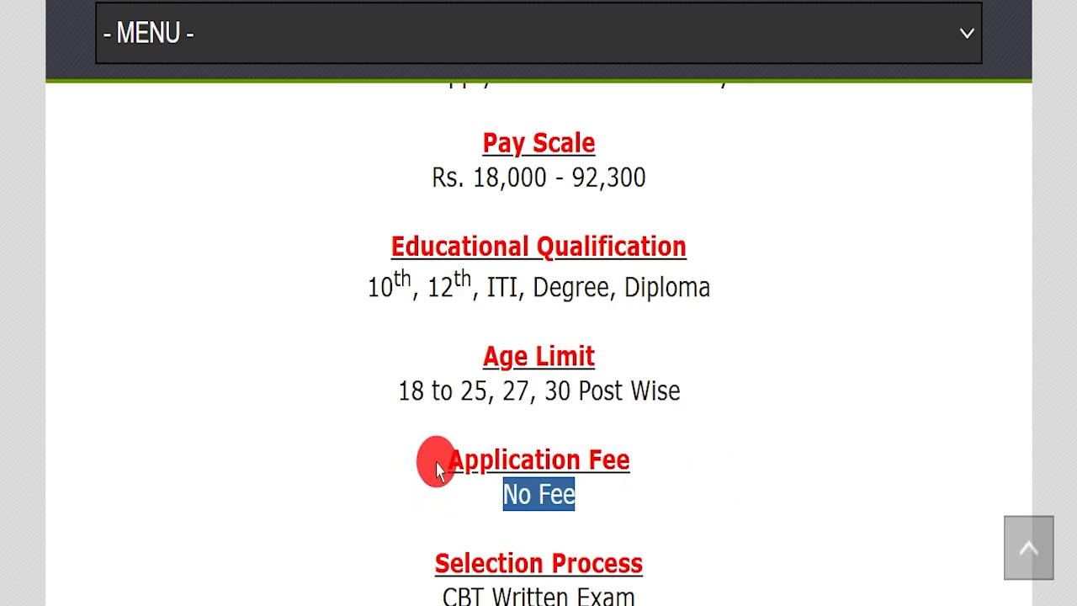
left_click_drag(404, 460, 673, 493)
left_click(673, 496)
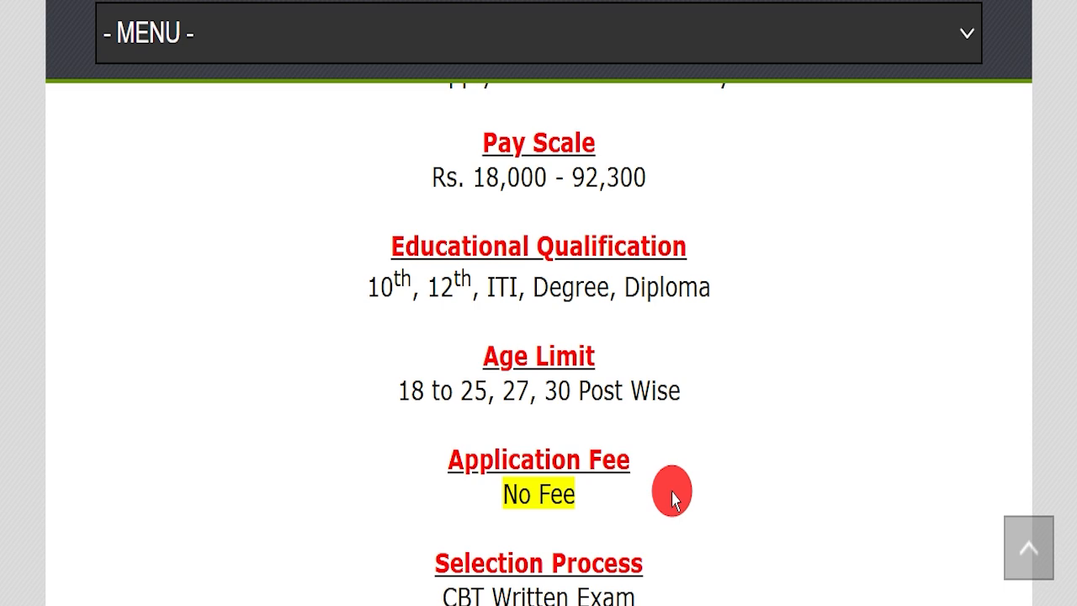
Review the selection process, apply mode, job location and the Official Notification Pdf link in the article
scroll(672, 497, "down", 4)
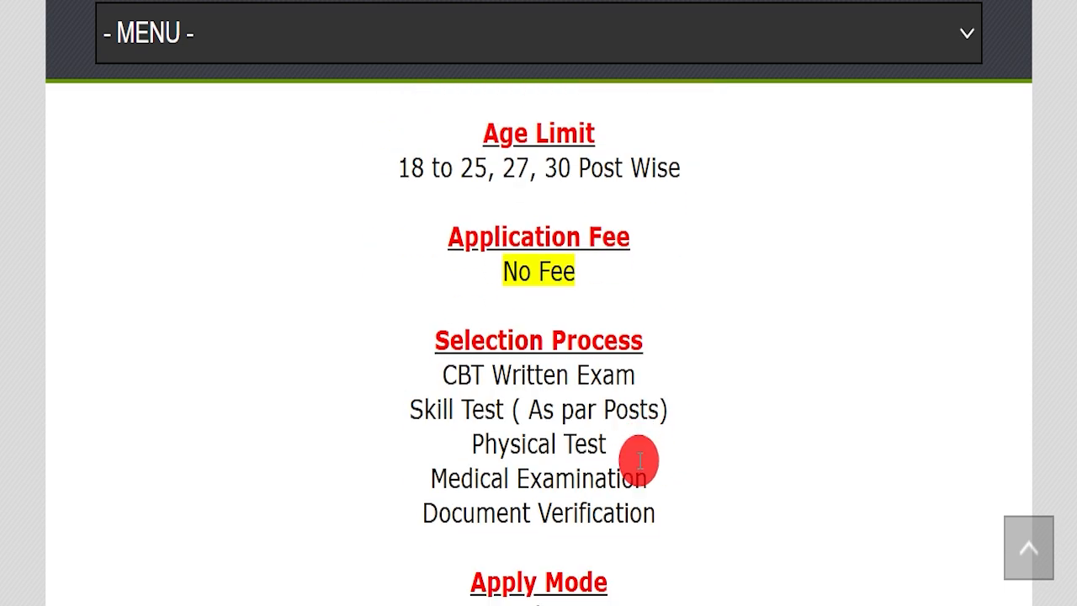
left_click_drag(413, 477, 748, 515)
scroll(748, 515, "down", 3)
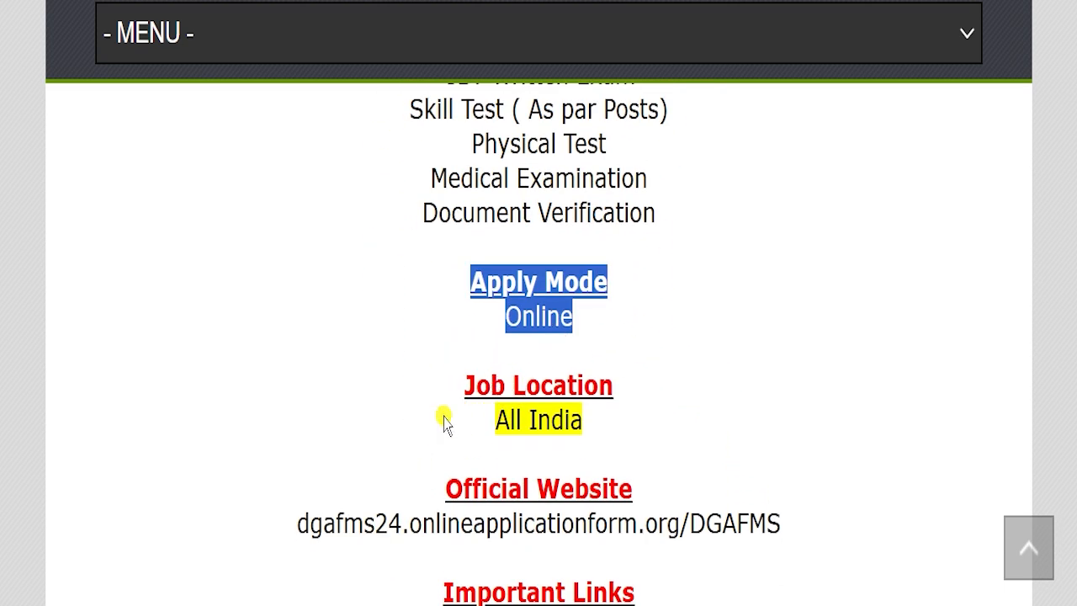
left_click_drag(442, 420, 678, 418)
scroll(719, 391, "down", 1)
scroll(719, 391, "down", 2)
left_click_drag(337, 426, 637, 412)
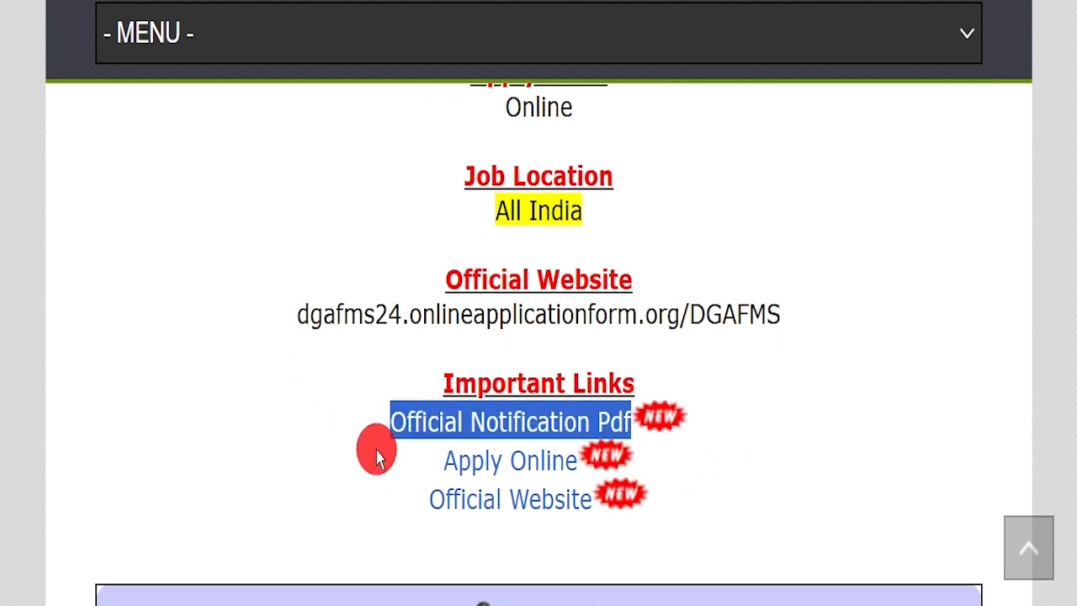
Switch to the official advertisement PDF and review its post-wise vacancy table and notes
left_click(322, 2)
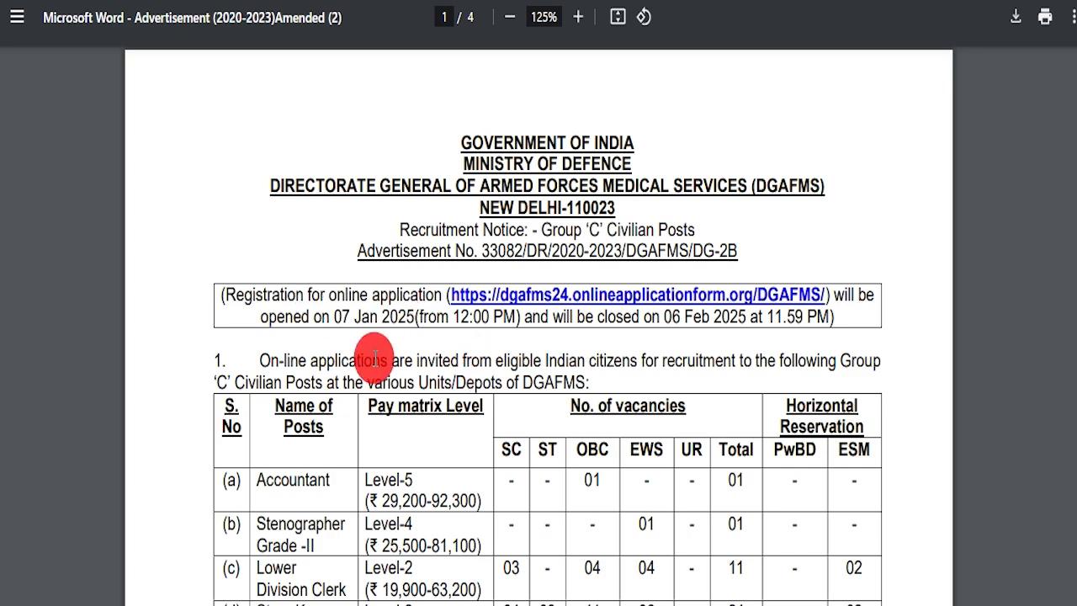
scroll(368, 356, "down", 3)
left_click_drag(365, 270, 769, 267)
scroll(698, 312, "down", 5)
scroll(634, 387, "down", 4)
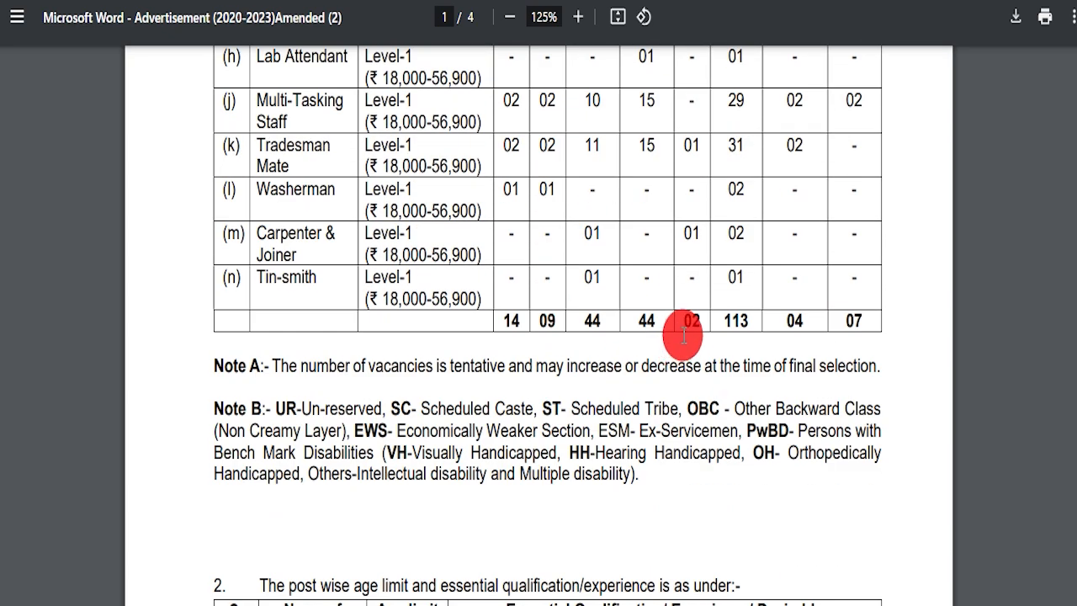
Review the age limits and essential qualifications for the Accountant, Stenographer, Lower Division Clerk and Fireman posts in the advertisement PDF
scroll(530, 395, "down", 5)
scroll(483, 378, "down", 3)
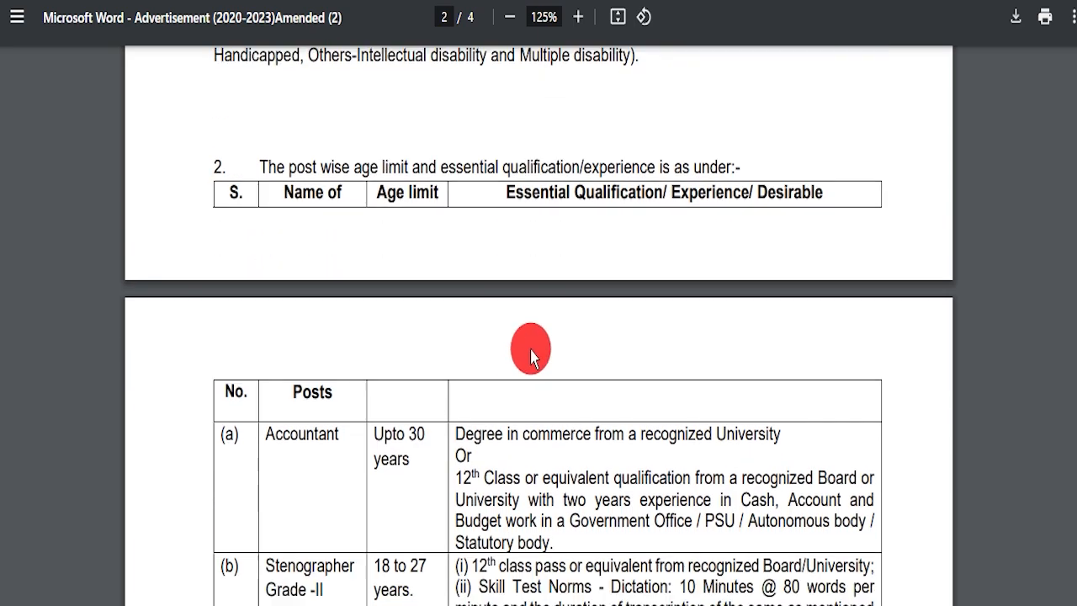
left_click_drag(453, 328, 577, 415)
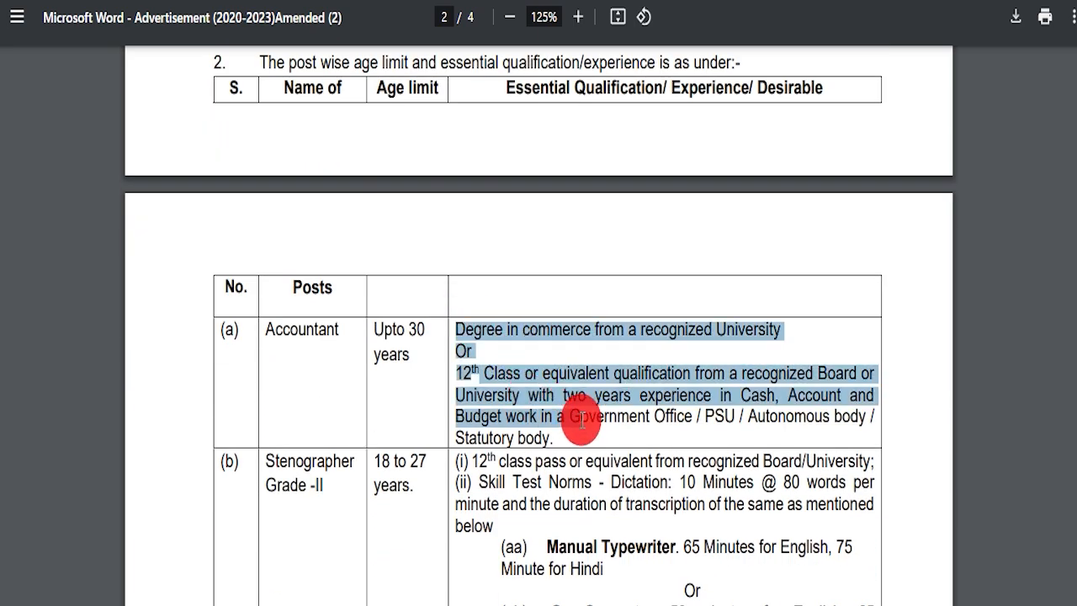
scroll(421, 370, "down", 3)
left_click_drag(265, 273, 329, 287)
left_click_drag(262, 445, 357, 444)
left_click_drag(373, 149, 577, 403)
scroll(608, 370, "down", 9)
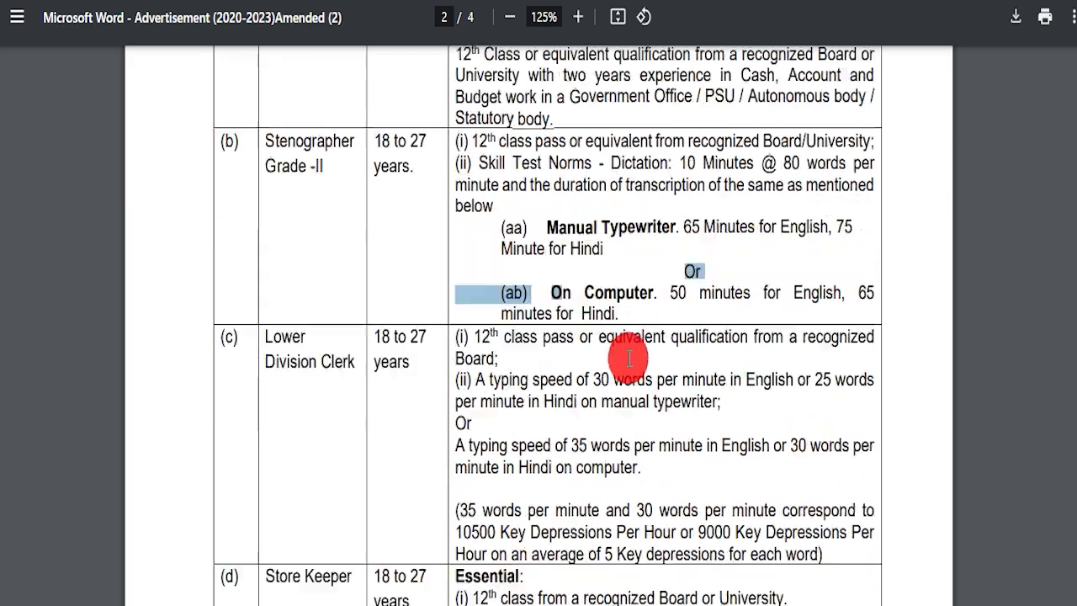
scroll(471, 382, "down", 10)
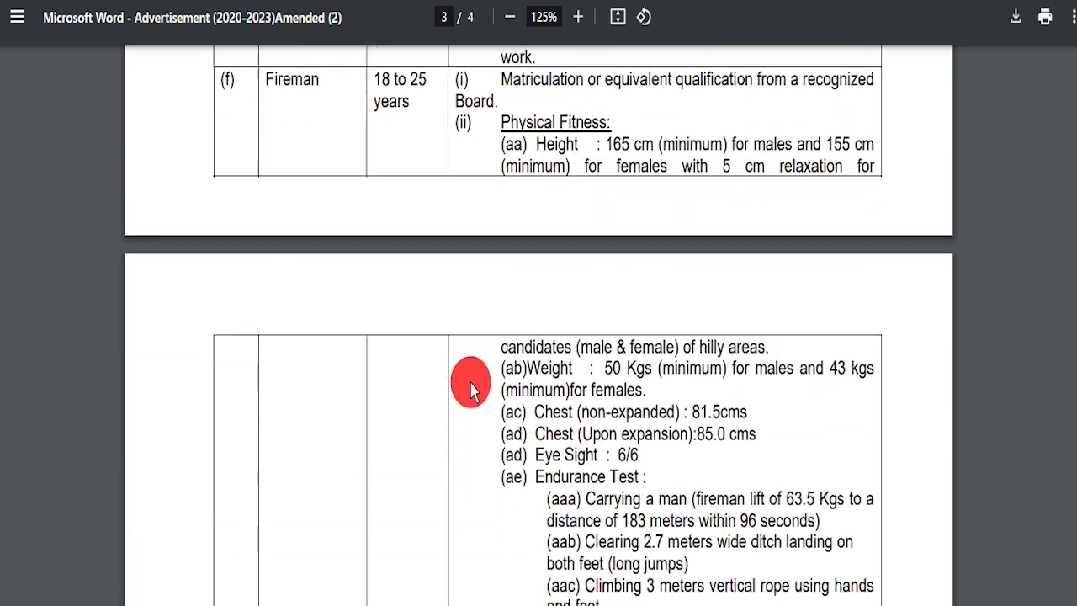
Review the qualification entries for Multi-Tasking Staff, Tradesman Mate, Washerman and the remaining posts, highlighting them
scroll(477, 382, "down", 4)
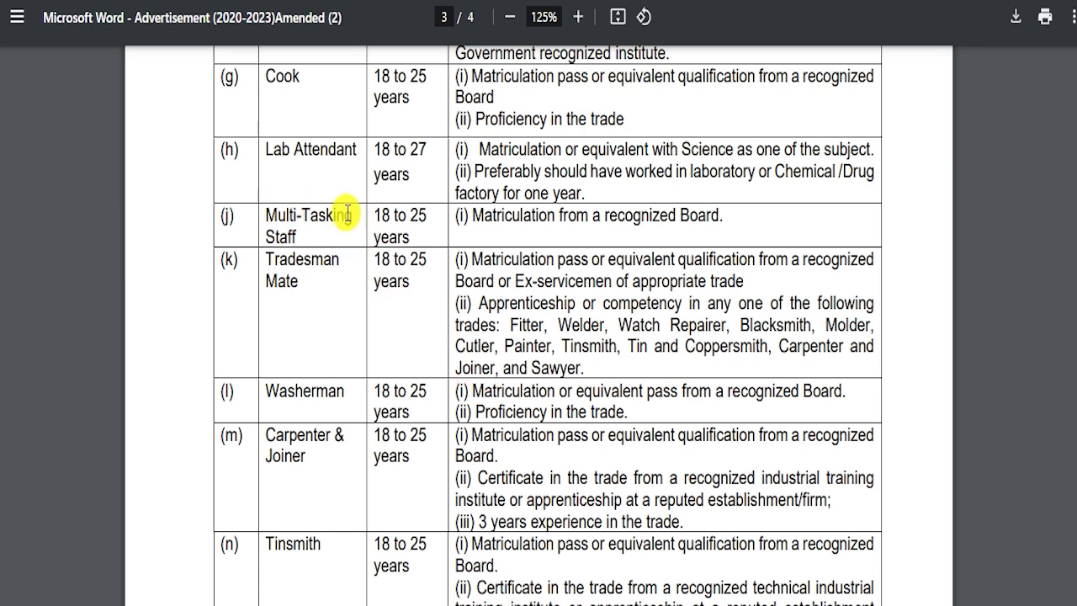
left_click_drag(287, 215, 660, 217)
left_click_drag(266, 259, 611, 281)
left_click_drag(311, 392, 671, 435)
scroll(519, 364, "down", 3)
scroll(519, 365, "down", 10)
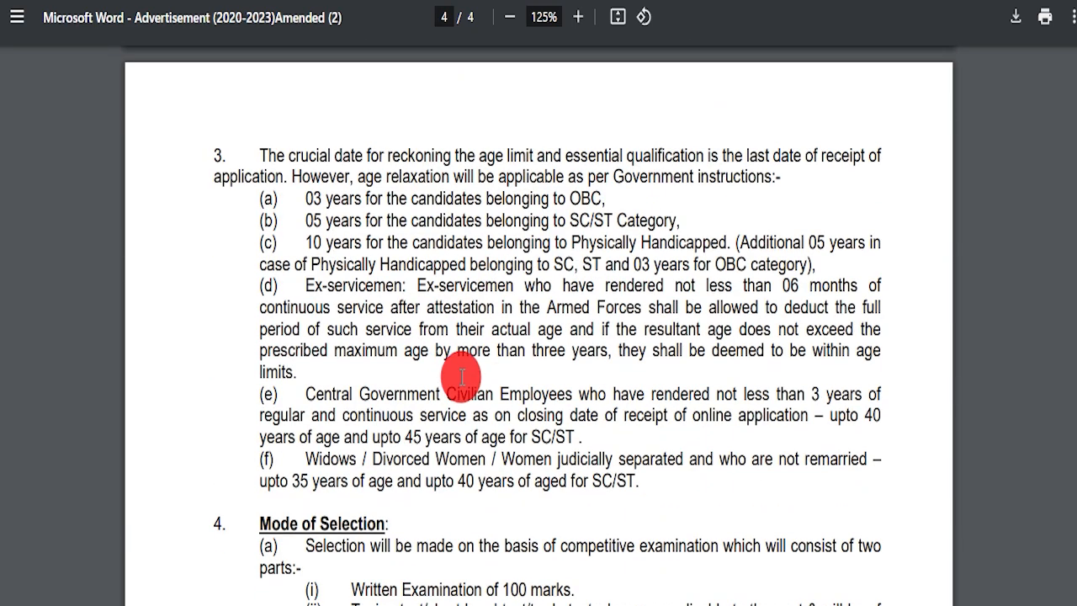
Review the age relaxation, Mode of Selection and General Instructions sections on the advertisement's last page, highlighting the written test subjects
left_click_drag(349, 275, 726, 496)
left_click(723, 497)
scroll(723, 497, "down", 3)
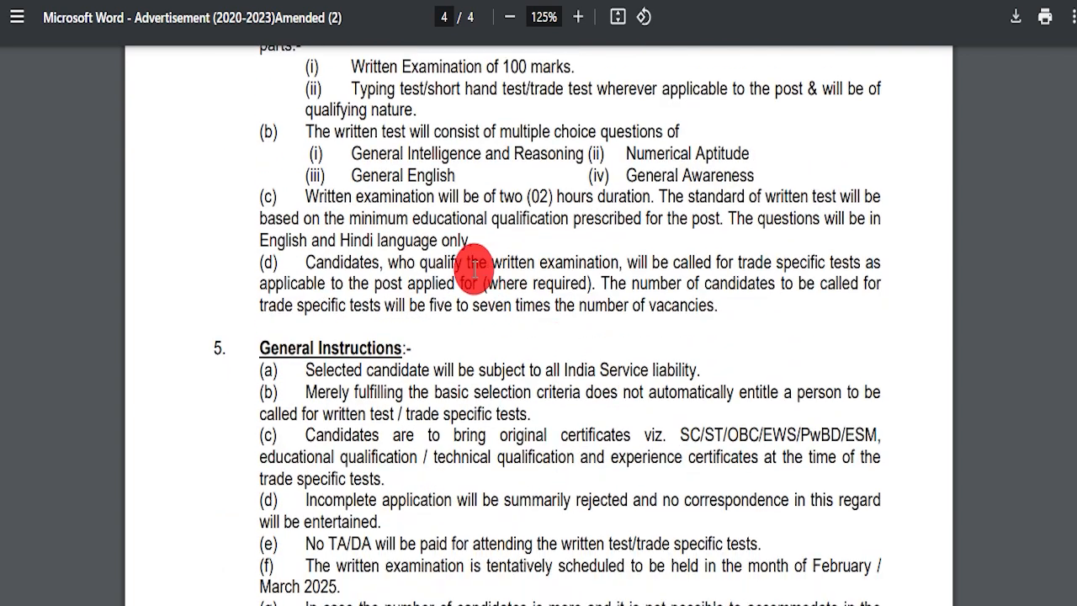
left_click_drag(362, 155, 753, 164)
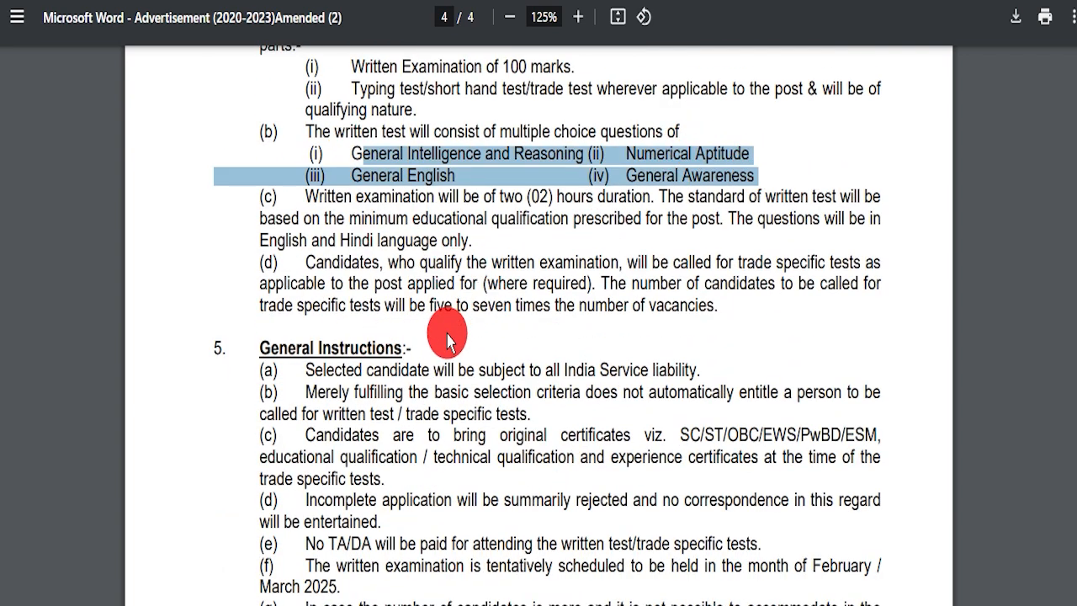
scroll(471, 344, "down", 3)
left_click_drag(255, 139, 613, 551)
left_click(593, 536)
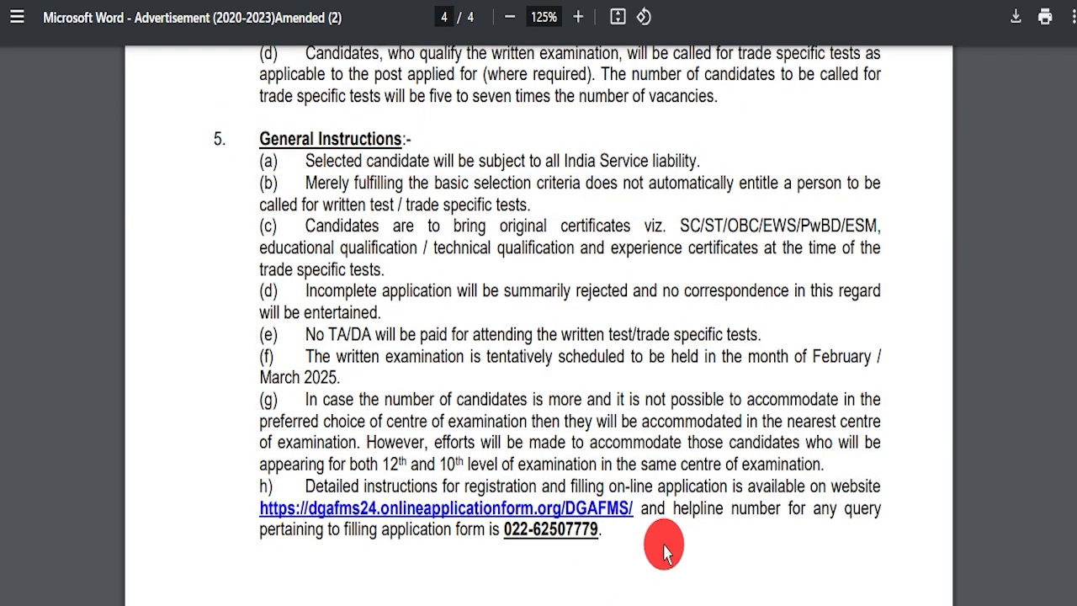
scroll(548, 499, "down", 1)
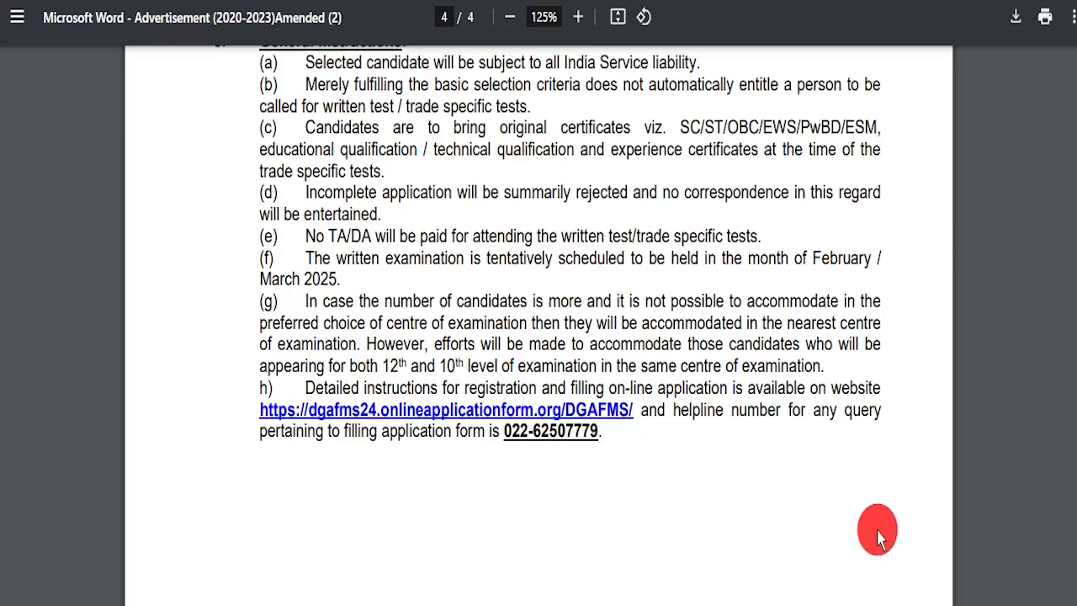
Return to the recruitment article and follow the Apply Online link under Important Links to the registration portal
scroll(500, 421, "up", 15)
scroll(439, 446, "up", 15)
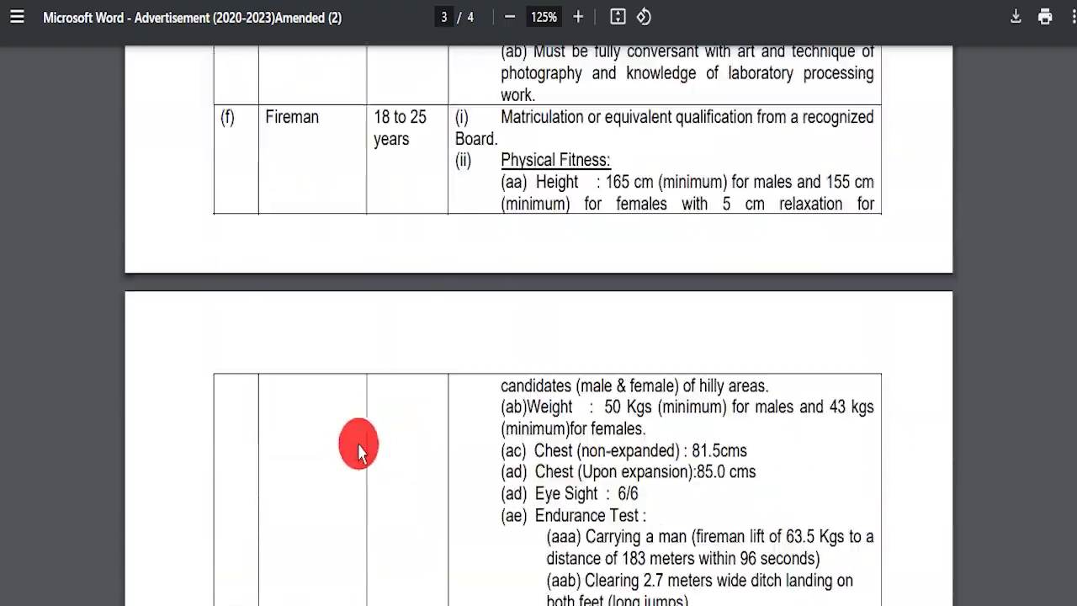
scroll(364, 444, "up", 15)
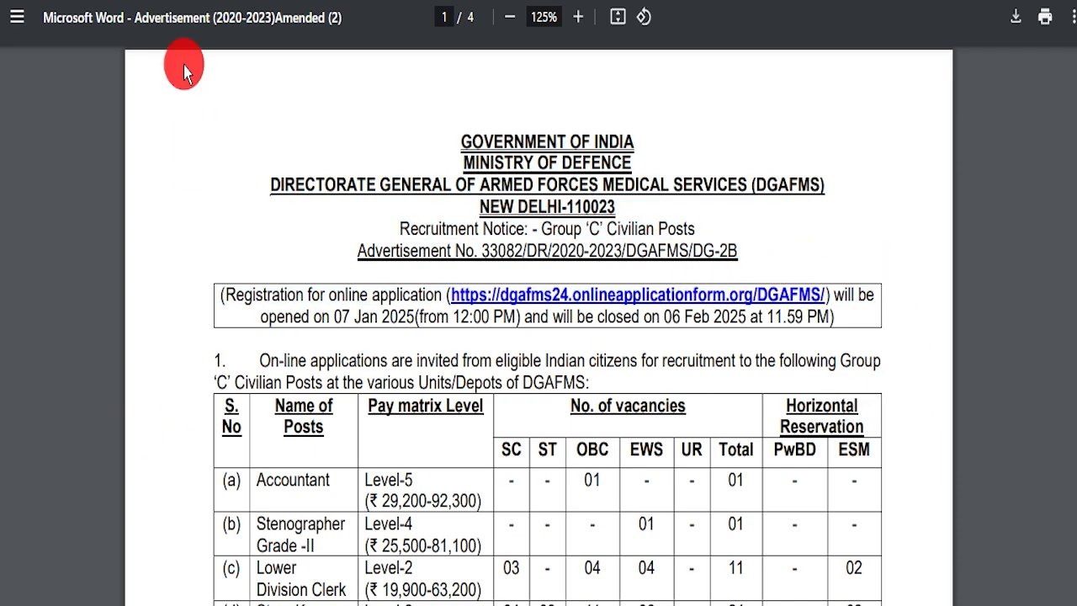
left_click(202, 1)
left_click_drag(374, 455, 610, 452)
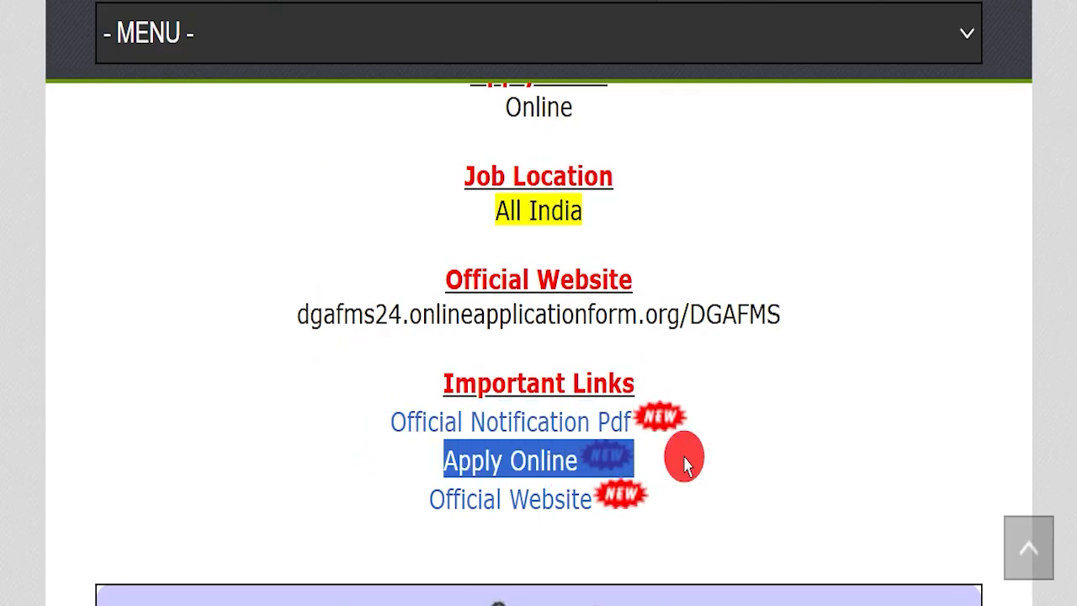
left_click_drag(450, 454, 536, 431)
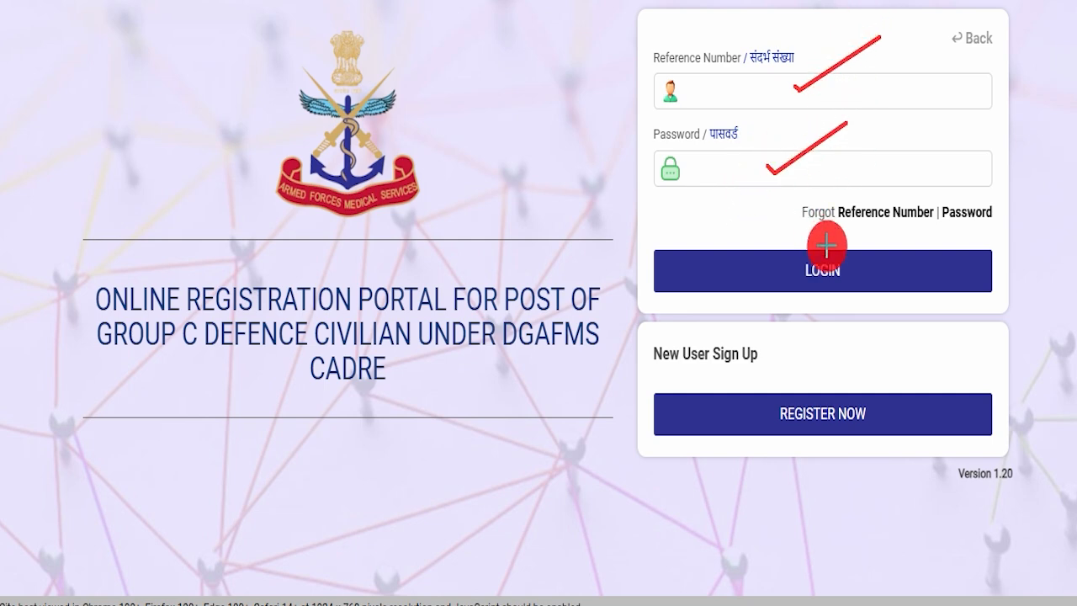
Point out the login for registered candidates, and start the New User registration from the portal's home page
mouse_move(730, 238)
left_mouse_down()
mouse_move(947, 267)
mouse_move(966, 304)
left_mouse_up()
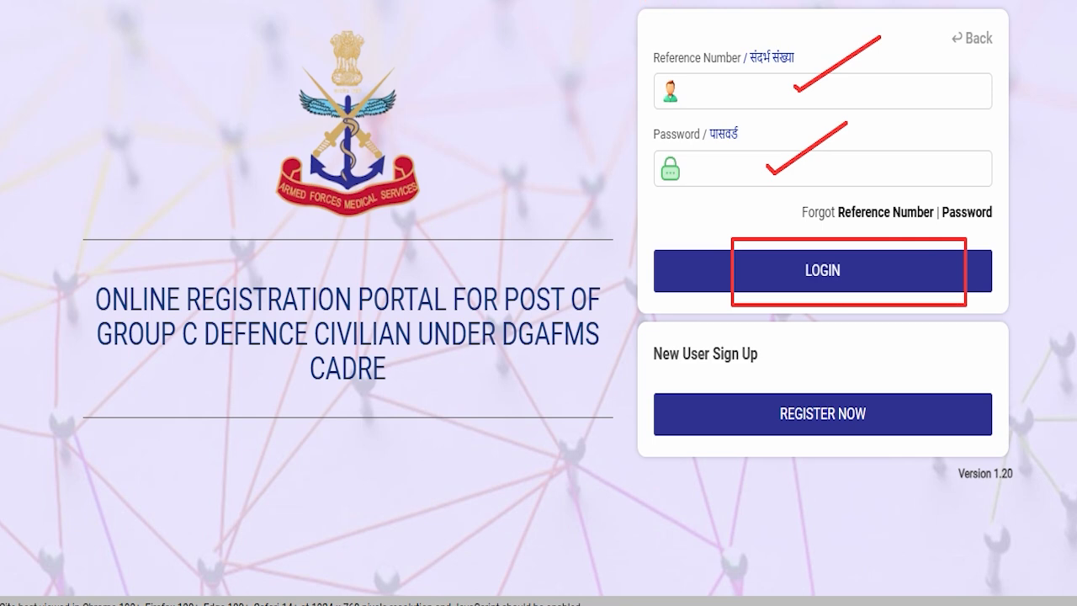
key("Escape")
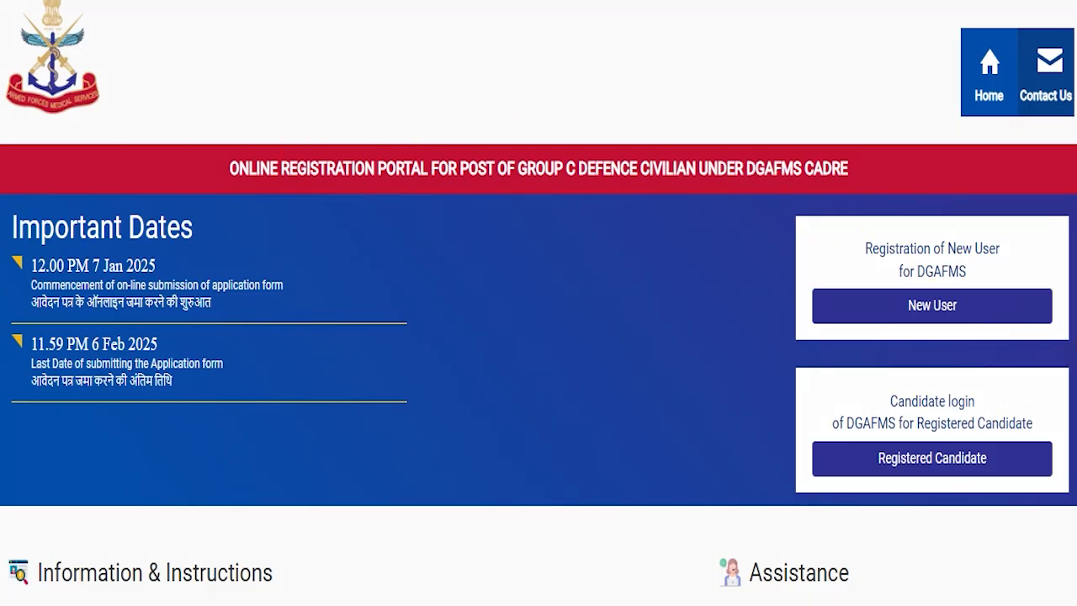
left_click(841, 309)
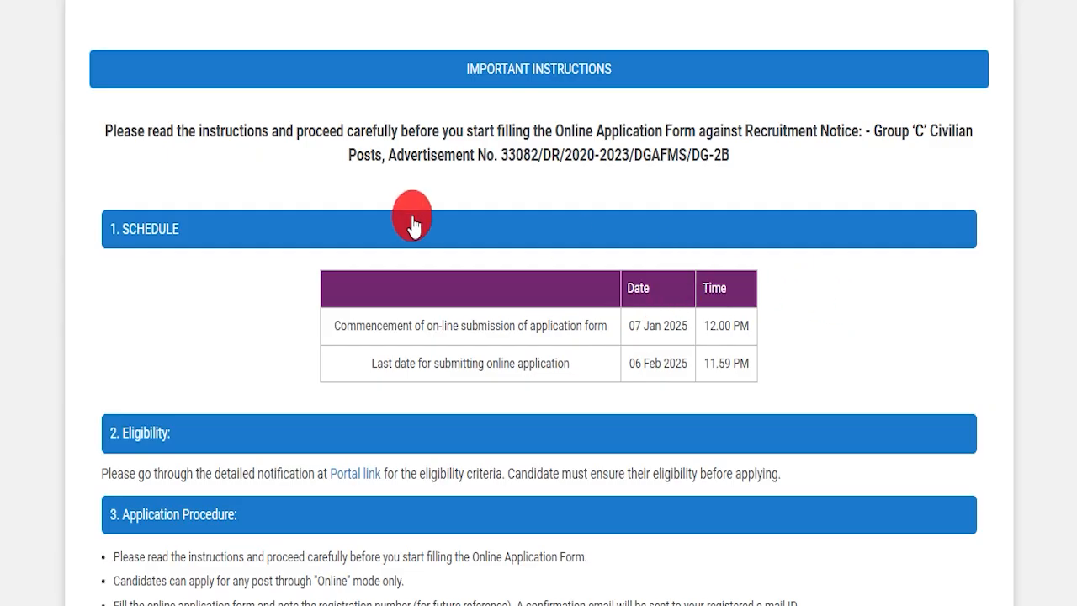
Review the Schedule, Eligibility and Application Procedure sections of the portal's Important Instructions, highlighting each heading
left_click_drag(440, 67, 634, 67)
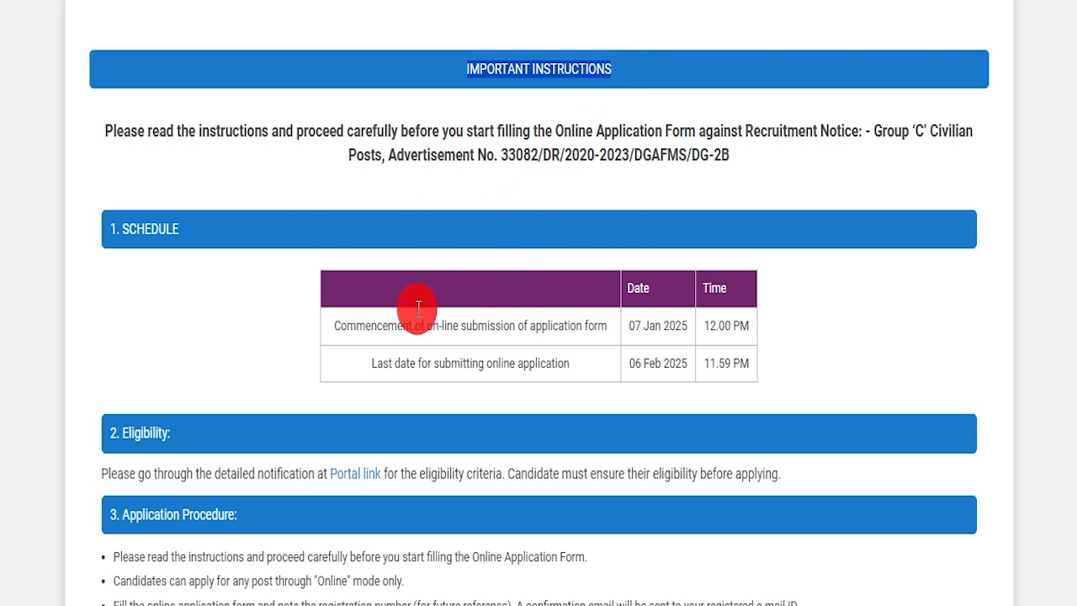
scroll(336, 252, "down", 2)
left_click_drag(48, 130, 305, 149)
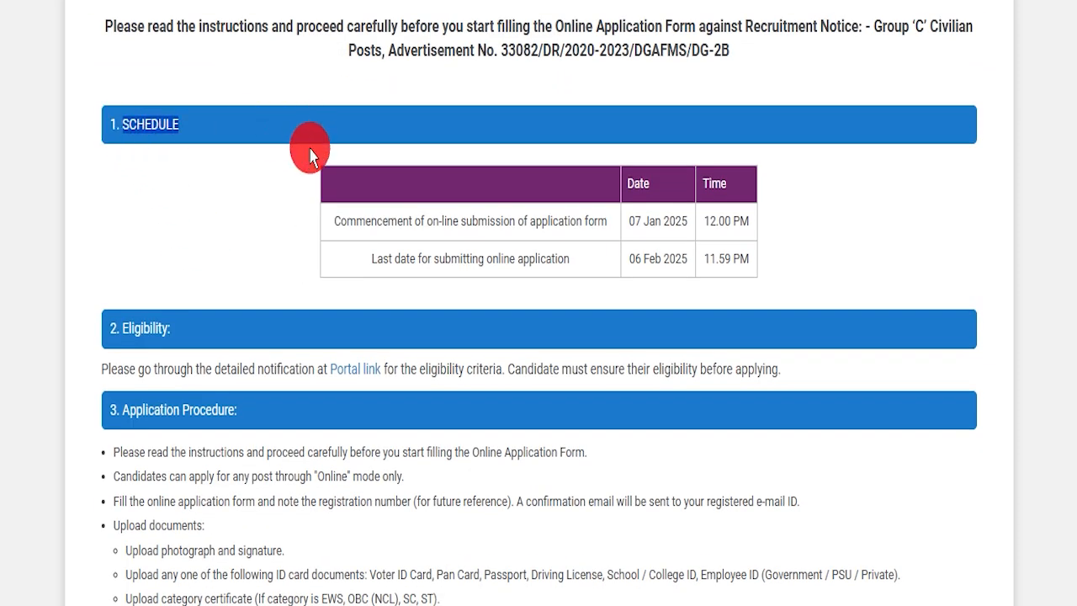
scroll(313, 319, "down", 1)
scroll(313, 320, "down", 1)
left_click_drag(118, 221, 204, 239)
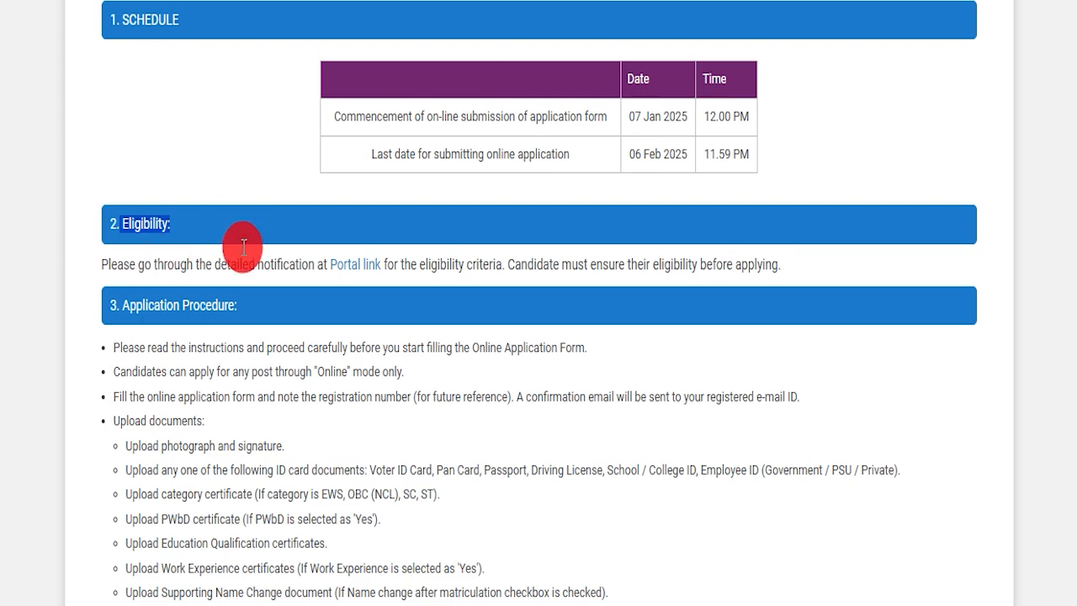
scroll(227, 312, "down", 1)
left_click_drag(120, 195, 269, 200)
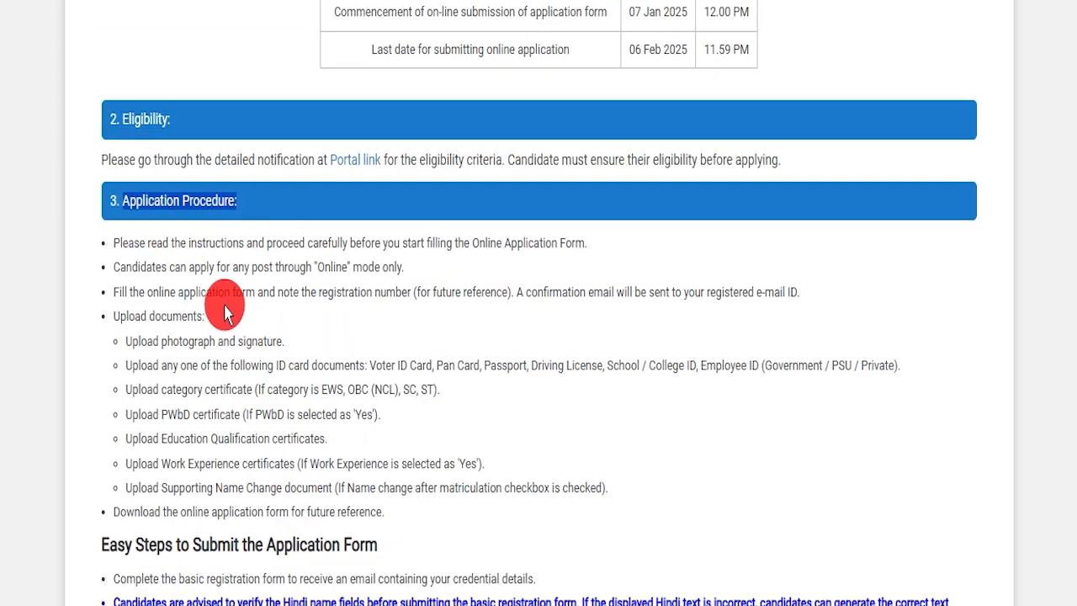
Review the submission steps, document upload specifications and 10th and 12th level post tables in the English instructions
scroll(278, 398, "down", 4)
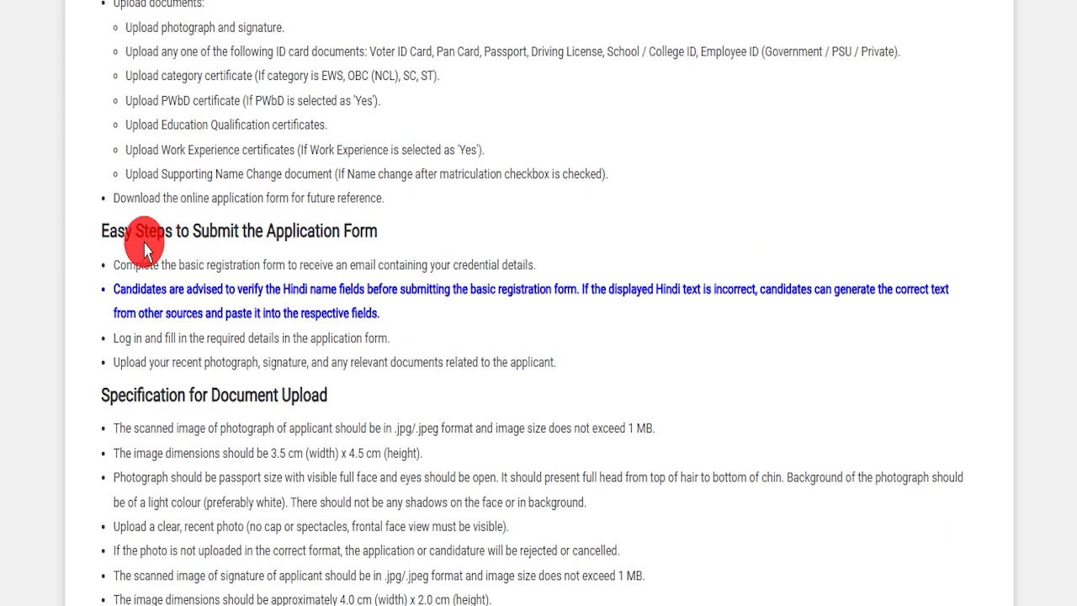
scroll(294, 334, "down", 1)
scroll(295, 334, "down", 5)
left_click_drag(107, 221, 225, 228)
scroll(353, 305, "down", 7)
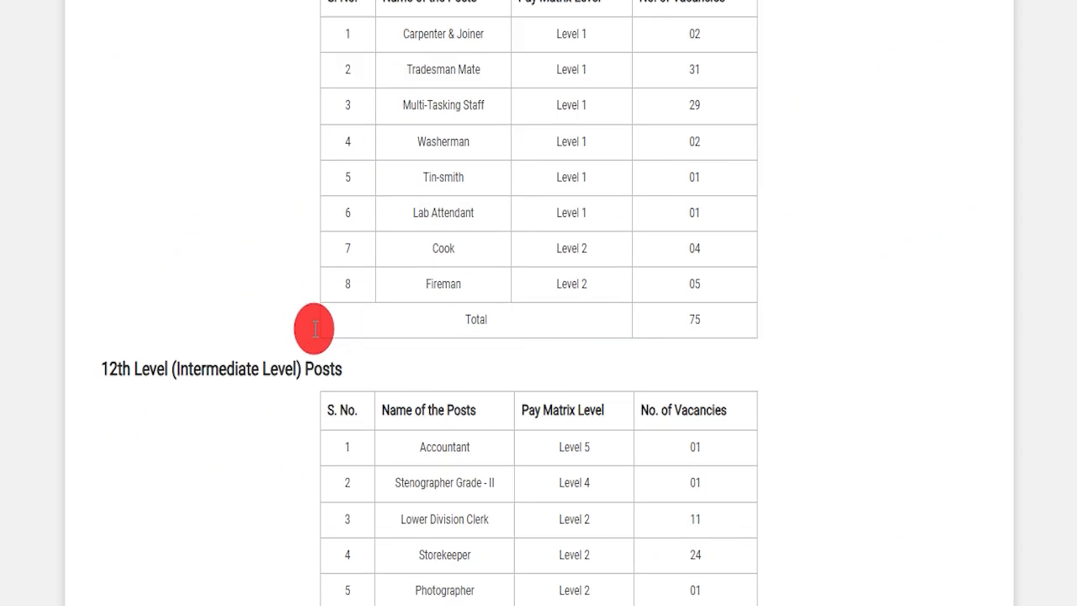
scroll(294, 324, "down", 5)
left_click_drag(487, 288, 596, 291)
scroll(551, 376, "down", 3)
scroll(235, 379, "down", 2)
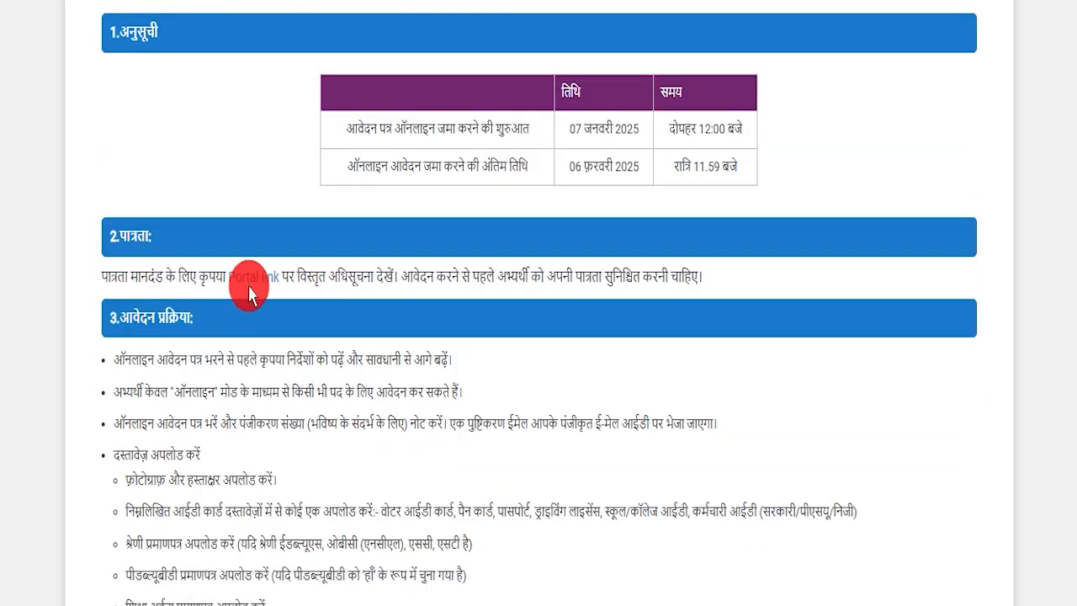
Review the Hindi instructions, highlighting the specifications for document upload
scroll(202, 344, "down", 15)
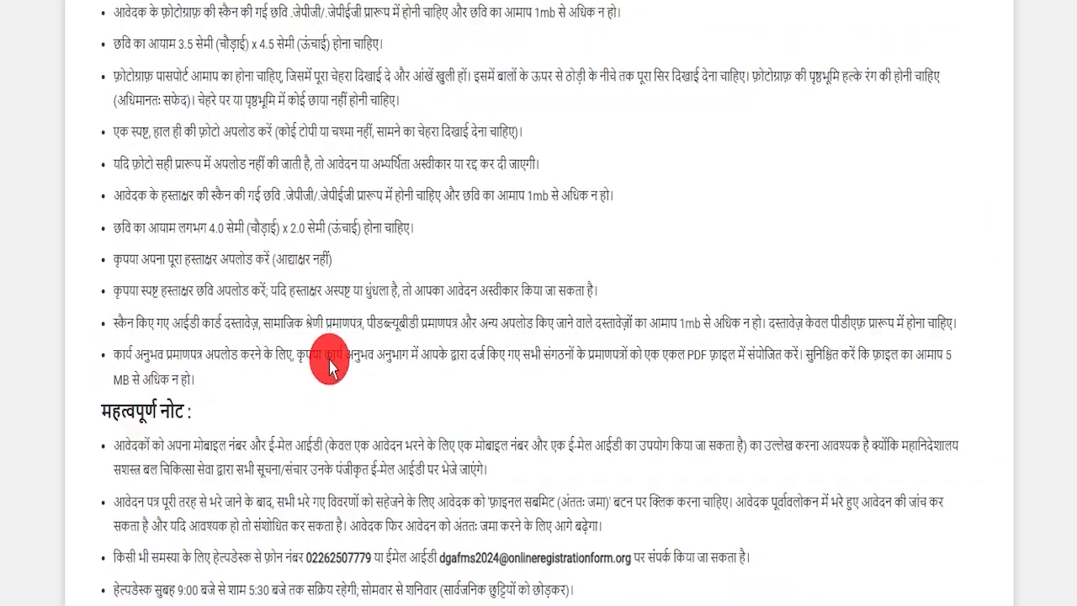
scroll(340, 361, "up", 6)
scroll(291, 346, "down", 3)
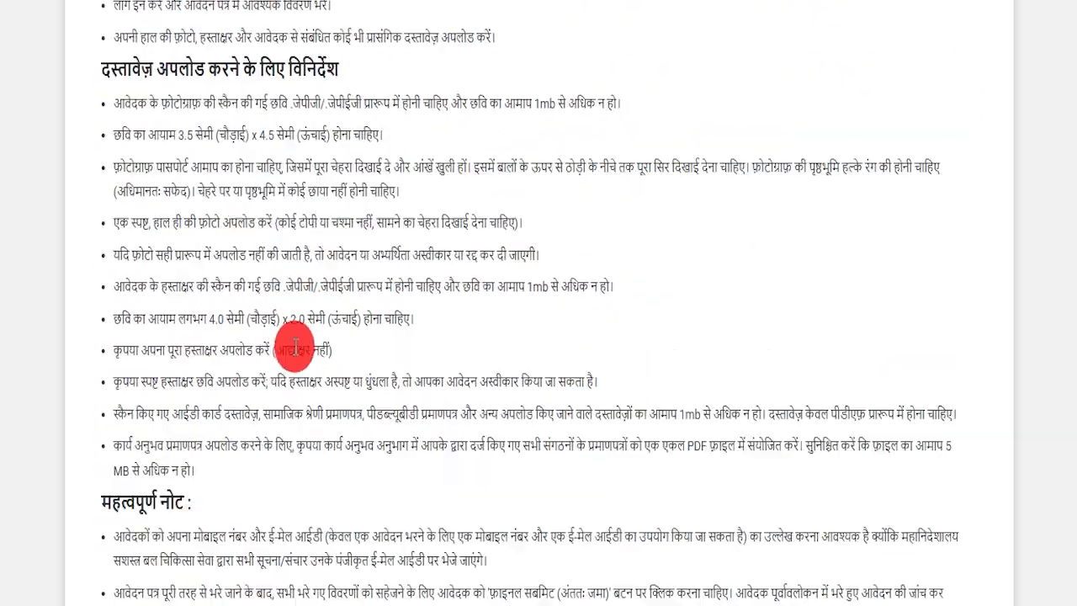
scroll(245, 198, "up", 1)
left_click_drag(115, 117, 320, 478)
left_click(192, 488)
Agree to the declaration at the end of the instructions and continue to the Sign Up Form
scroll(308, 384, "down", 10)
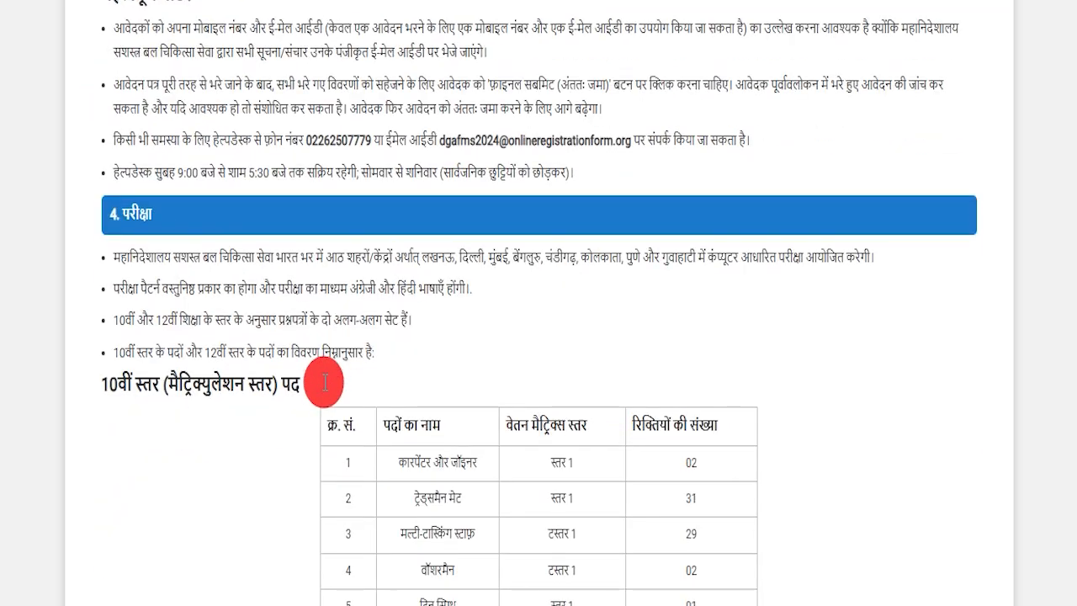
scroll(450, 357, "down", 7)
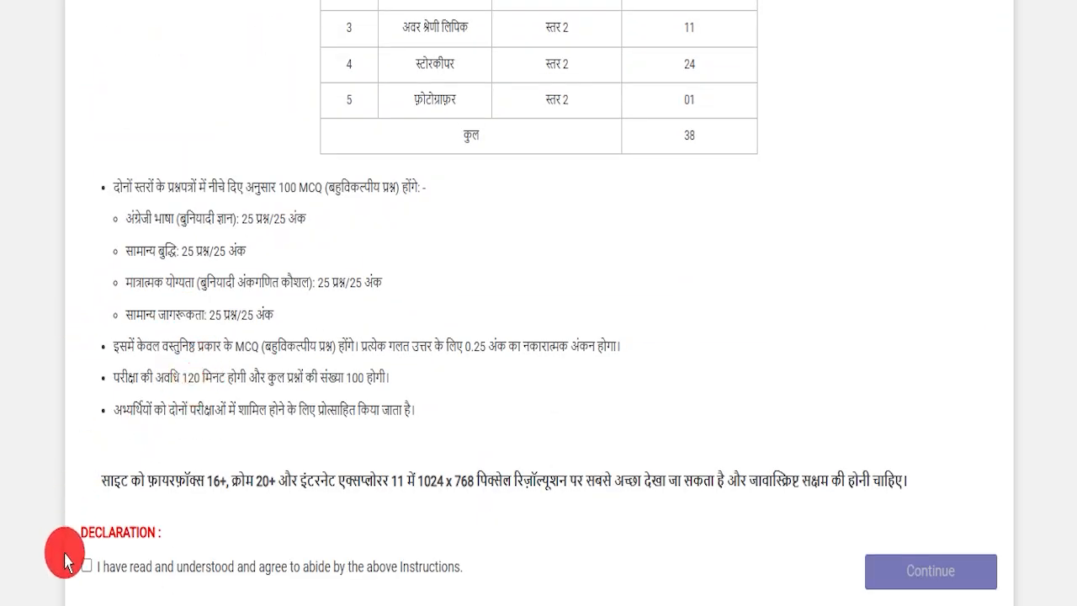
left_click(84, 566)
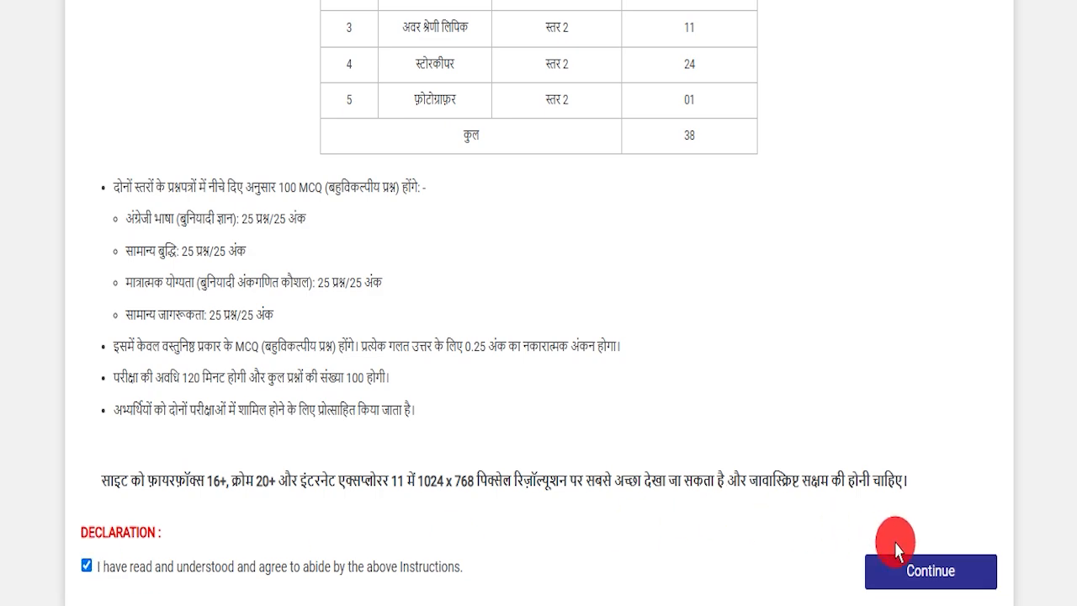
left_click(914, 572)
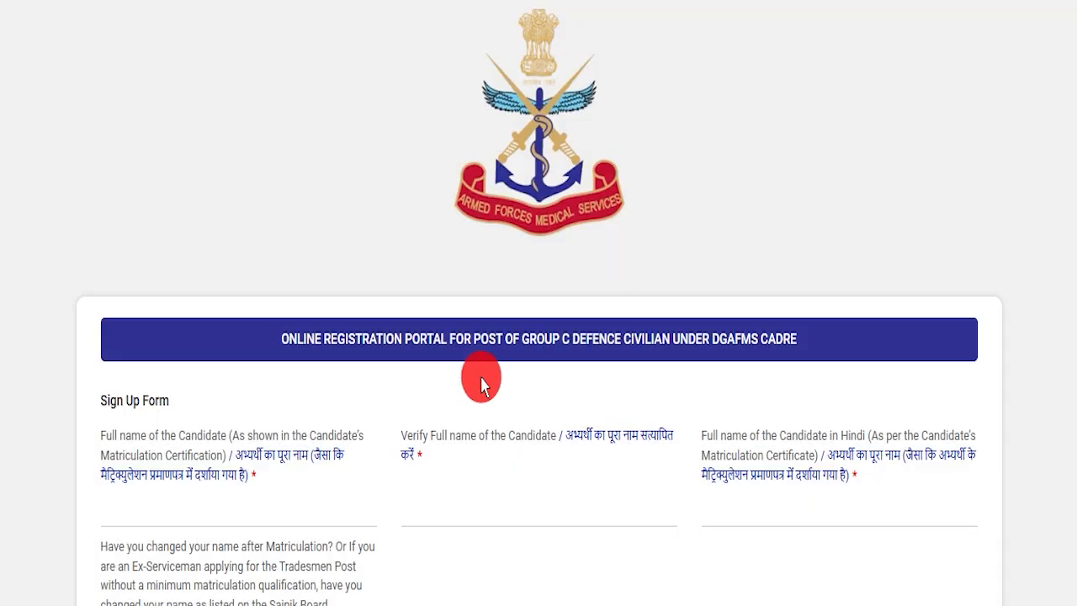
Enter the candidate's full name in the Sign Up Form and repeat it in the verification field
left_click(330, 510)
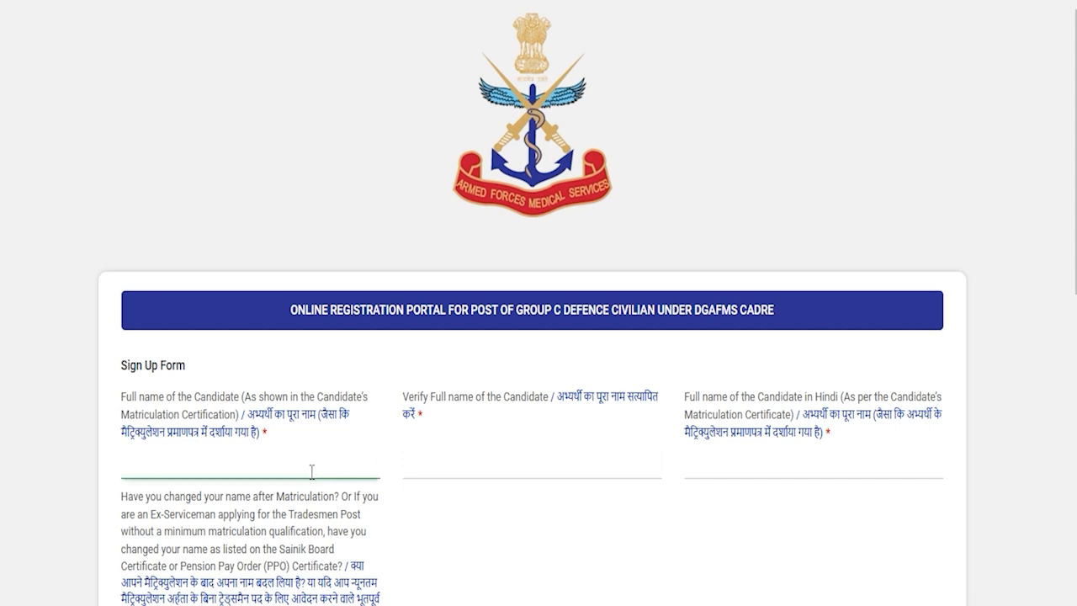
left_click(311, 472)
left_click(444, 466)
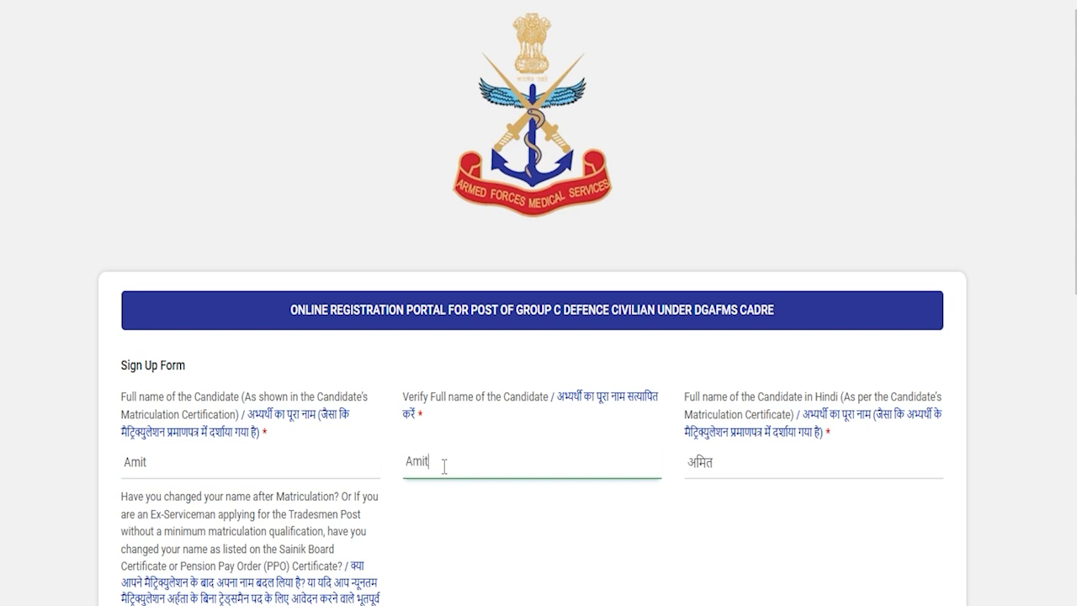
left_click(703, 515)
Mark the candidate's name as changed after matriculation and accept the supporting document notice
scroll(429, 446, "down", 3)
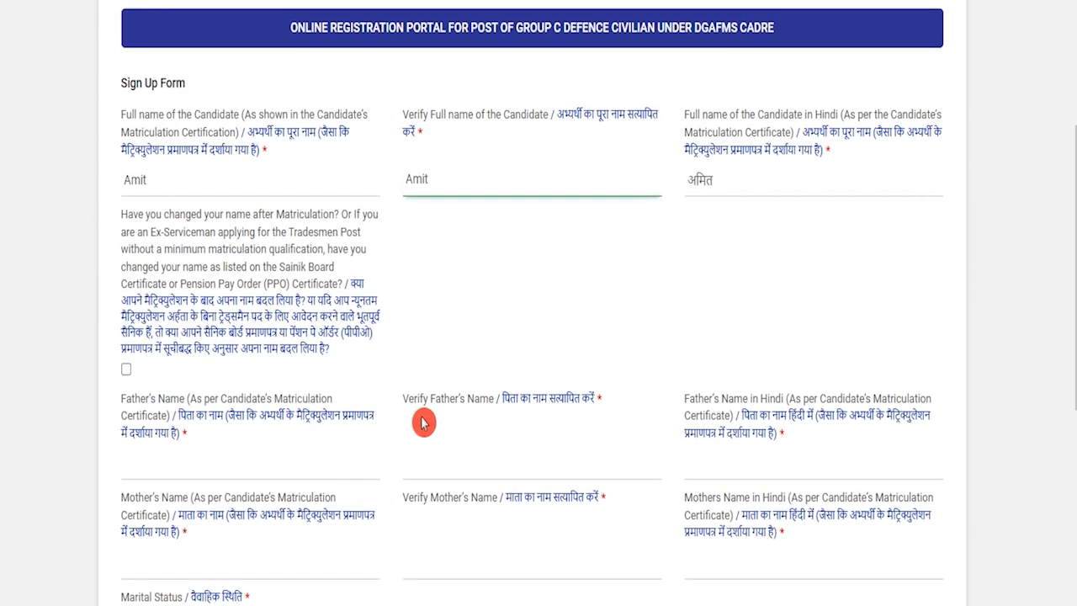
left_click(126, 371)
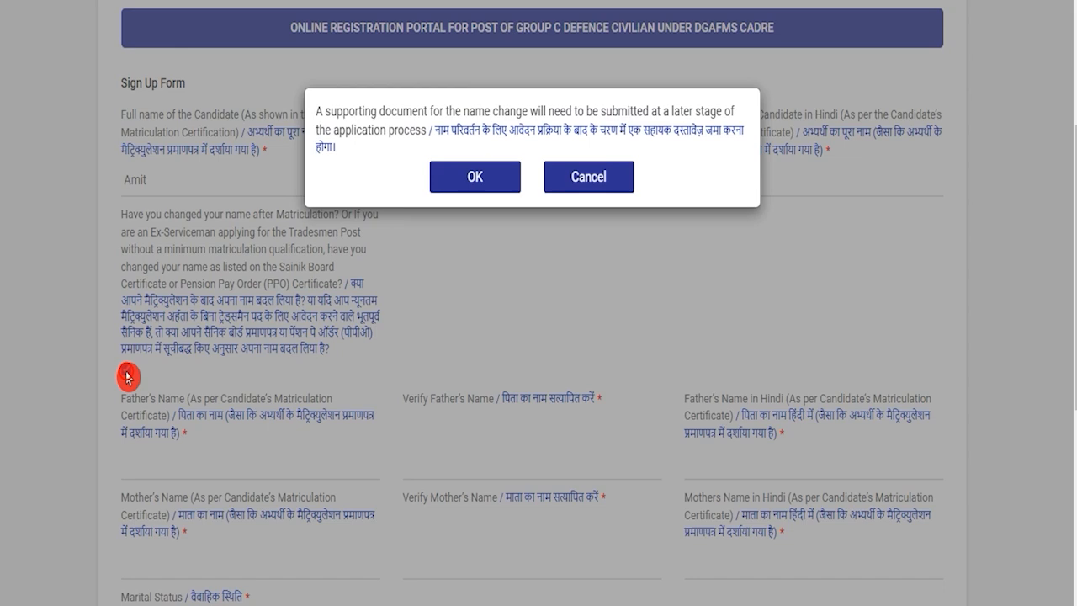
left_click(468, 185)
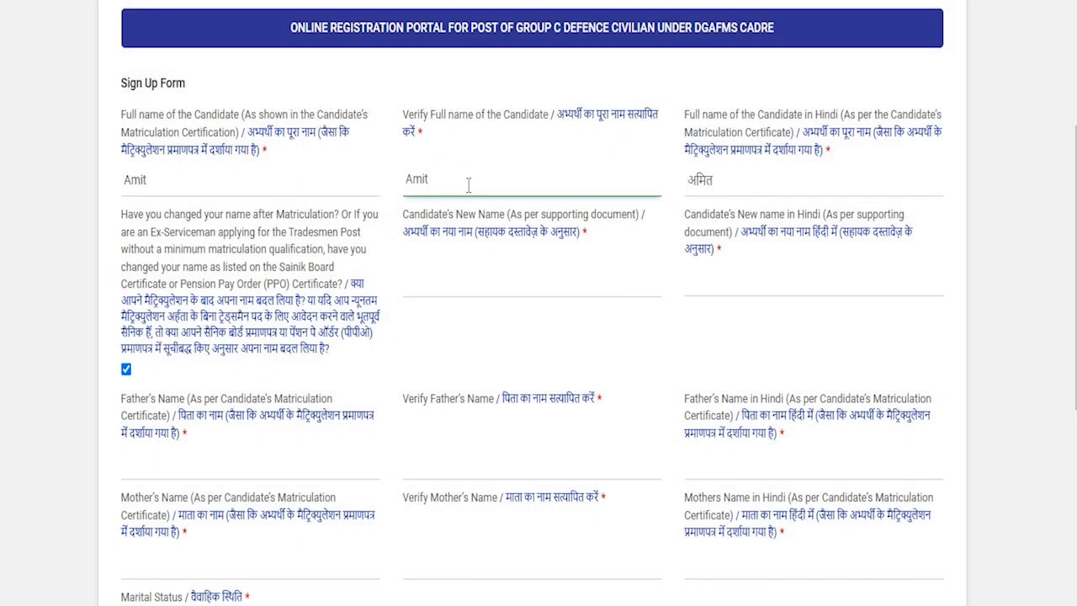
Look at the candidate's new name fields and unmark the declaration that the name was changed after matriculation
left_click(472, 261)
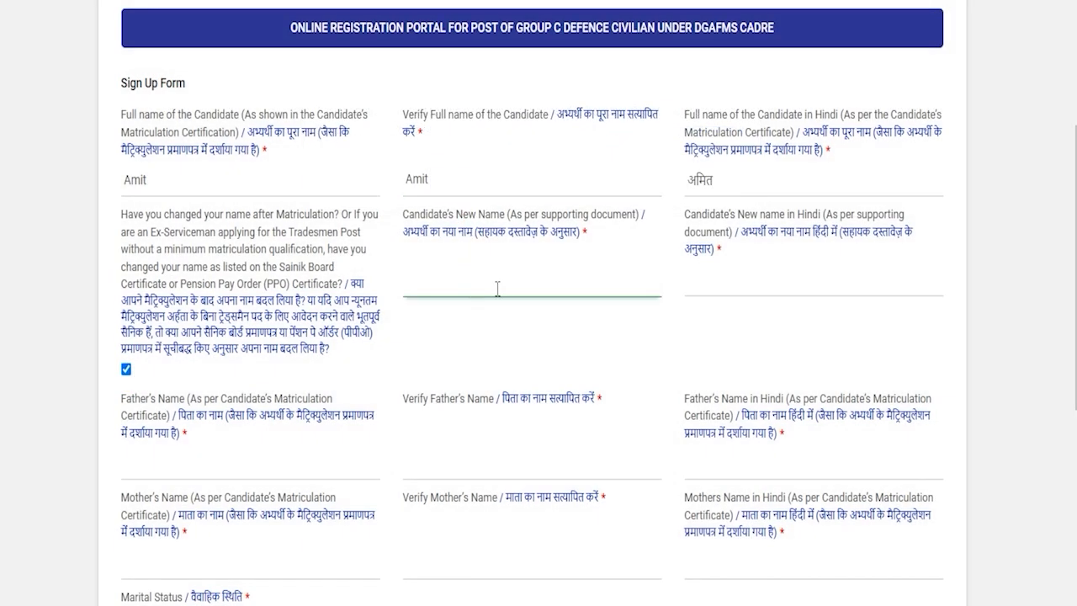
left_click(744, 271)
left_click(318, 380)
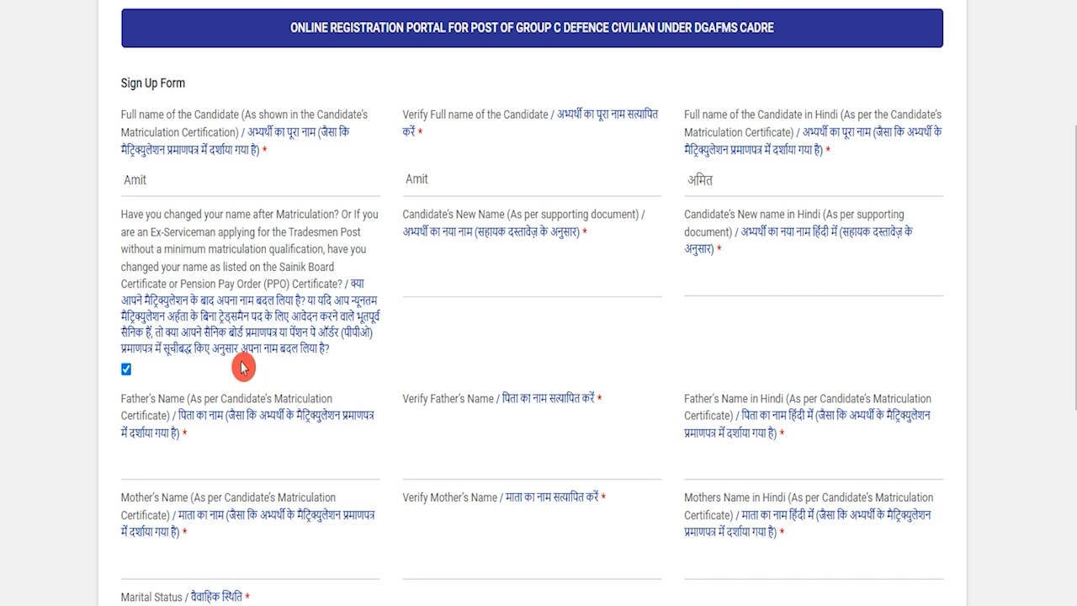
left_click(128, 372)
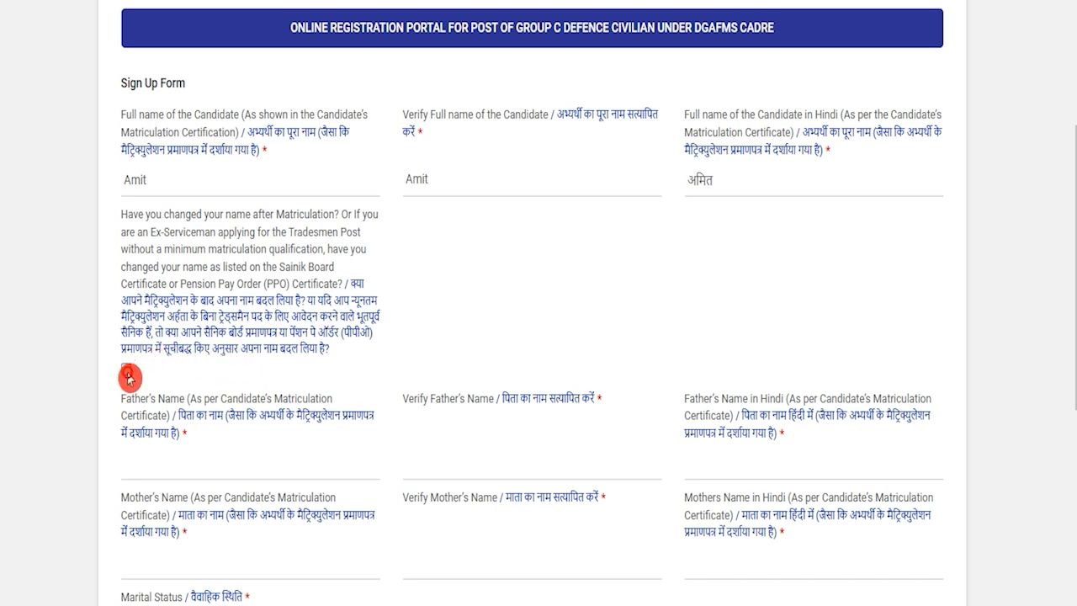
Enter the father's name in the Sign Up Form and repeat it in the verification field
left_click(156, 424)
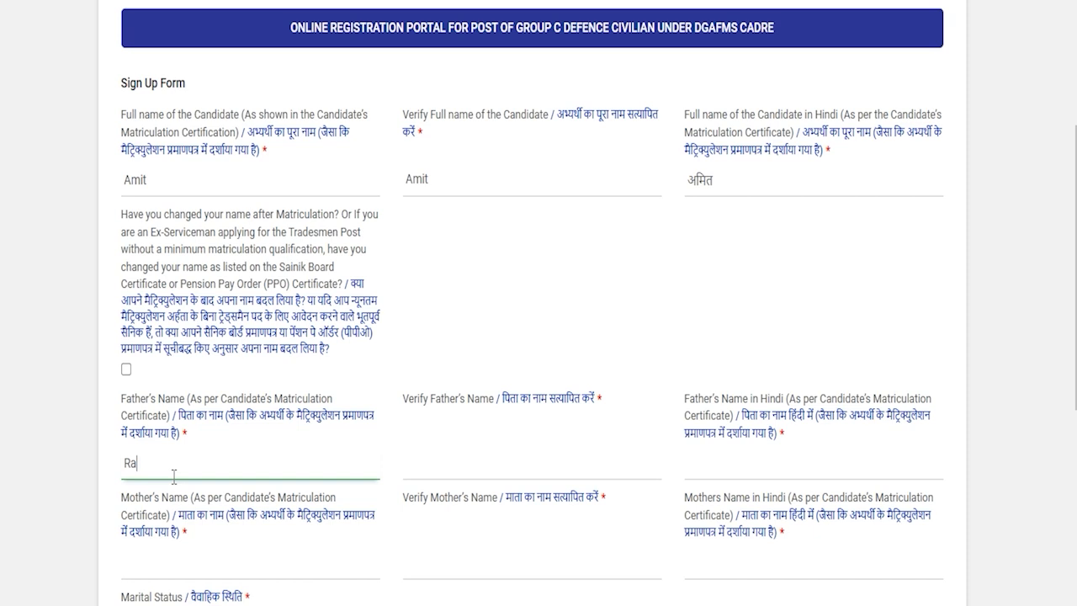
left_click(480, 476)
type("Rakesh")
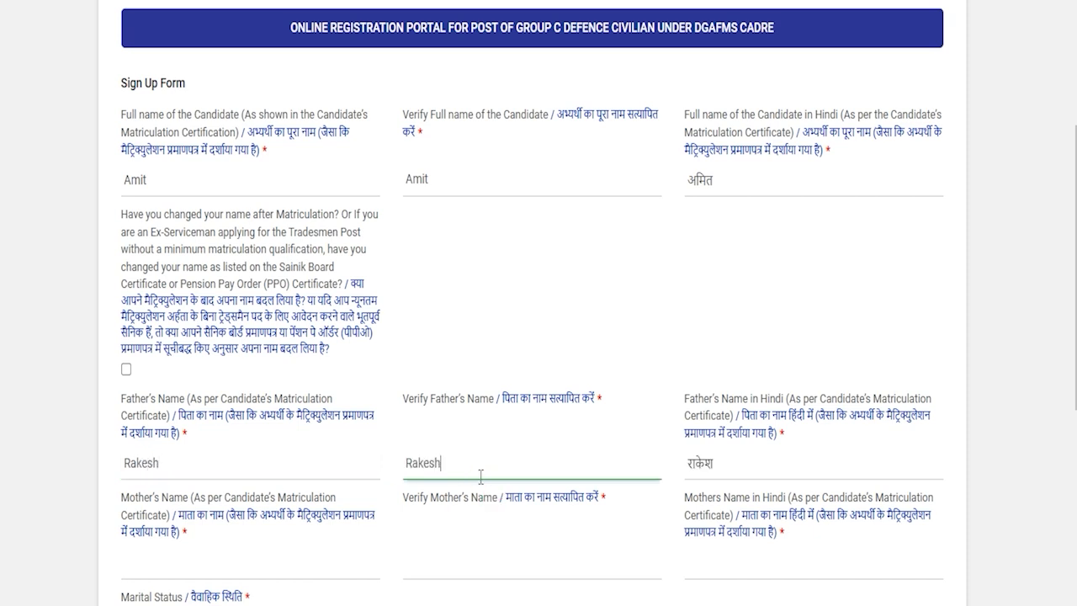
left_click(719, 467)
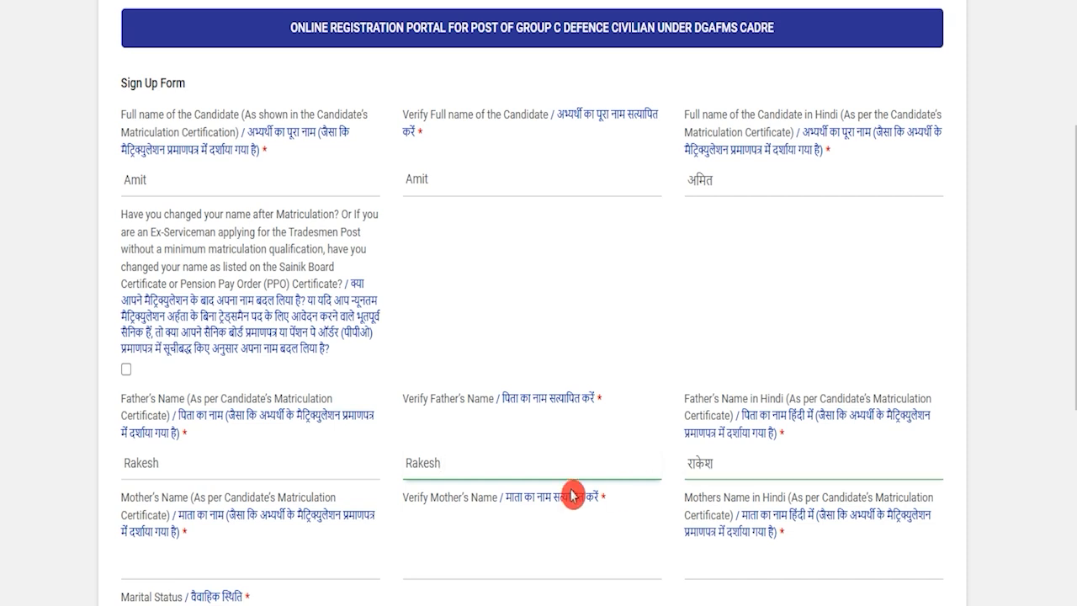
Enter the mother's name in the Sign Up Form and repeat it in the verification field
left_click(190, 567)
type("Reena")
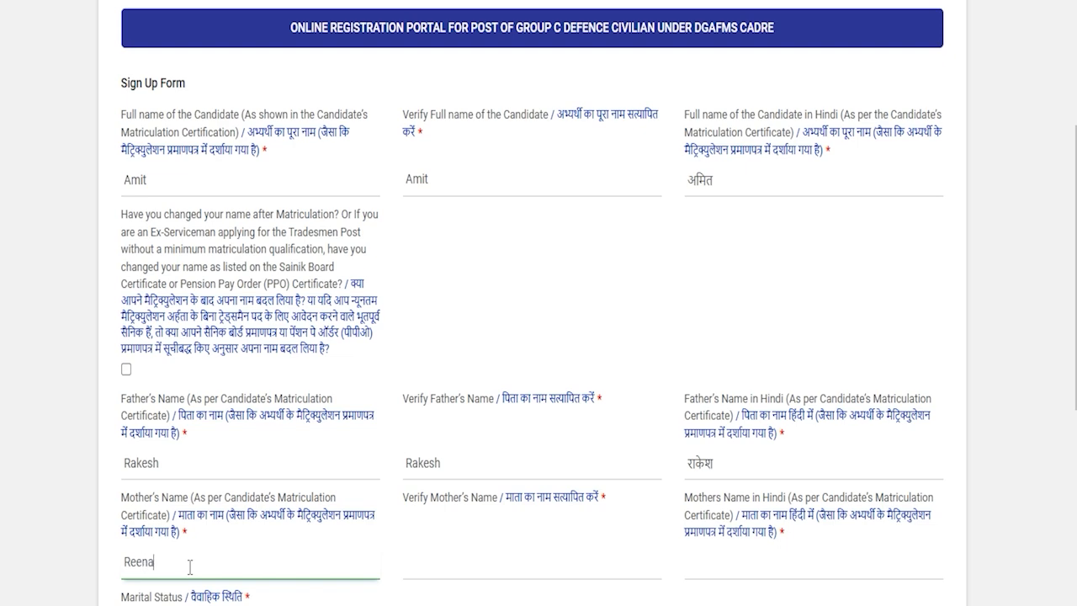
left_click(441, 566)
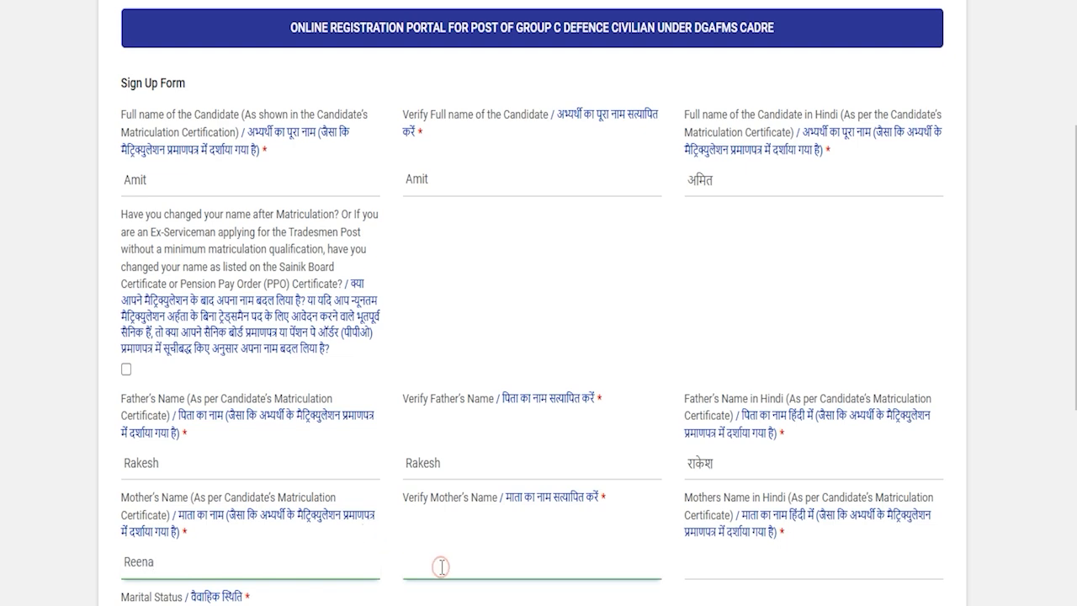
type("Ree")
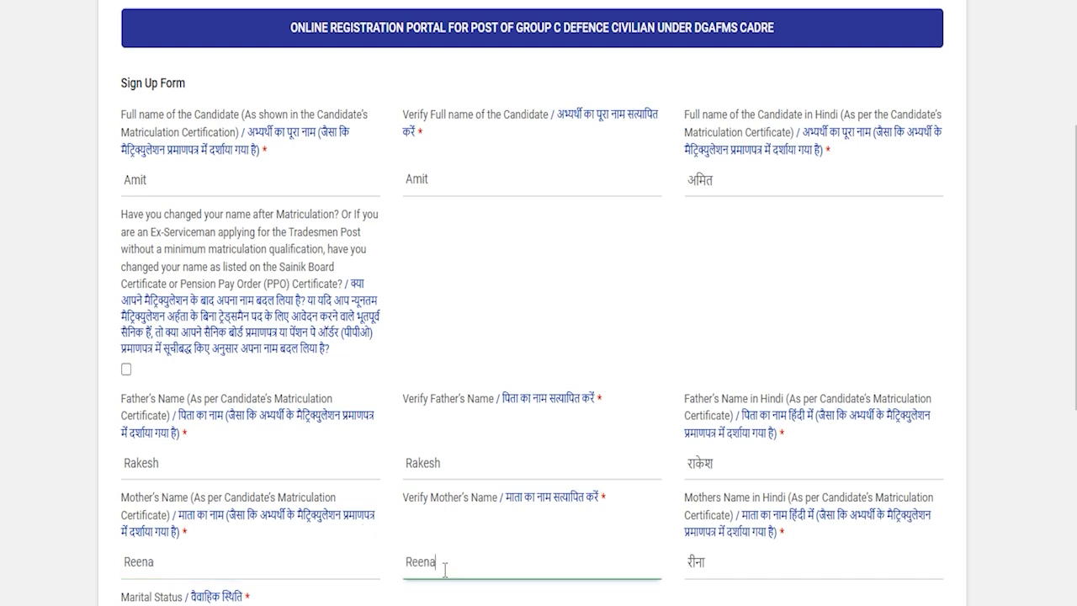
type("na")
Set the marital status to Single and both the gender and its confirmation to Male
scroll(572, 468, "down", 3)
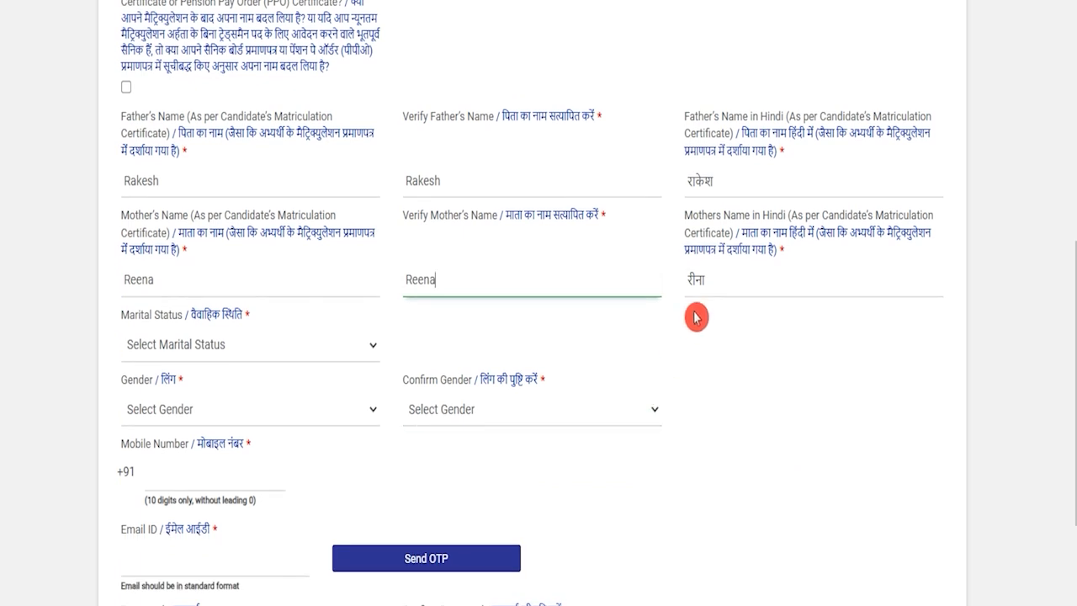
left_click(205, 352)
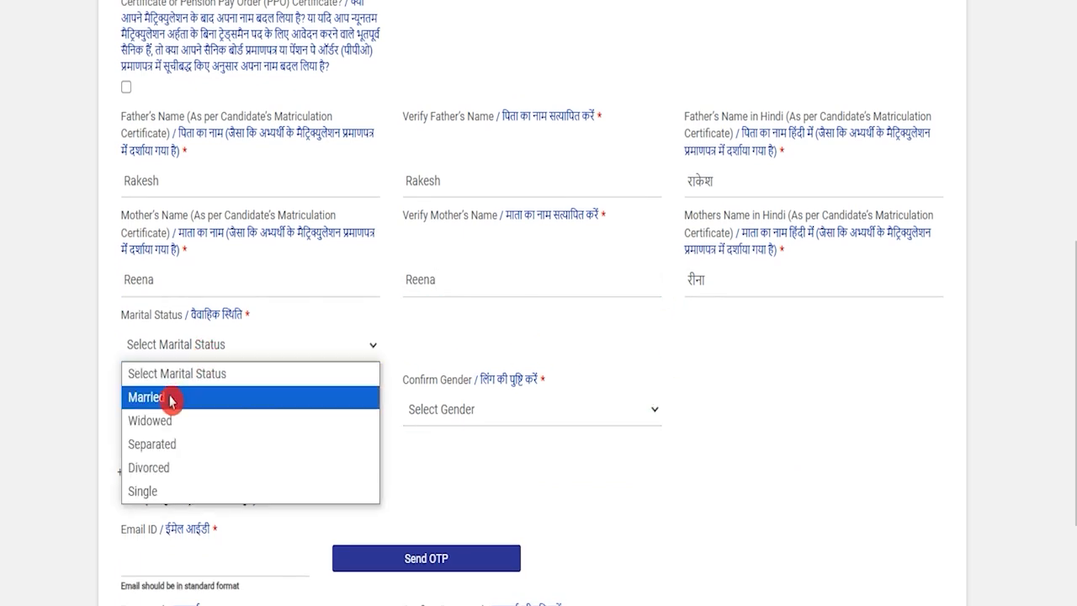
left_click(151, 492)
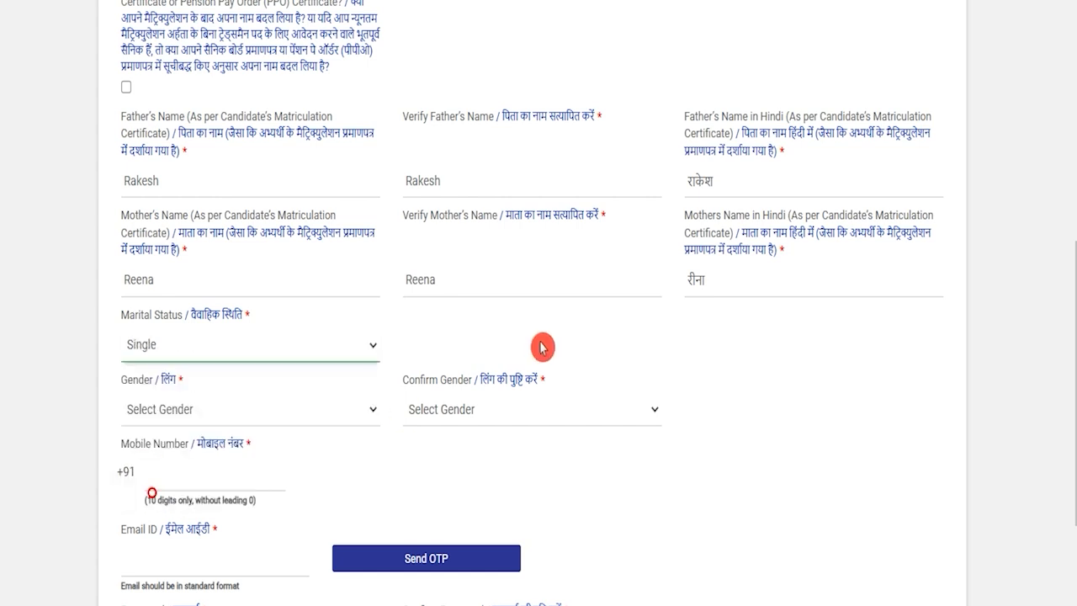
left_click(182, 410)
left_click(176, 459)
left_click(426, 412)
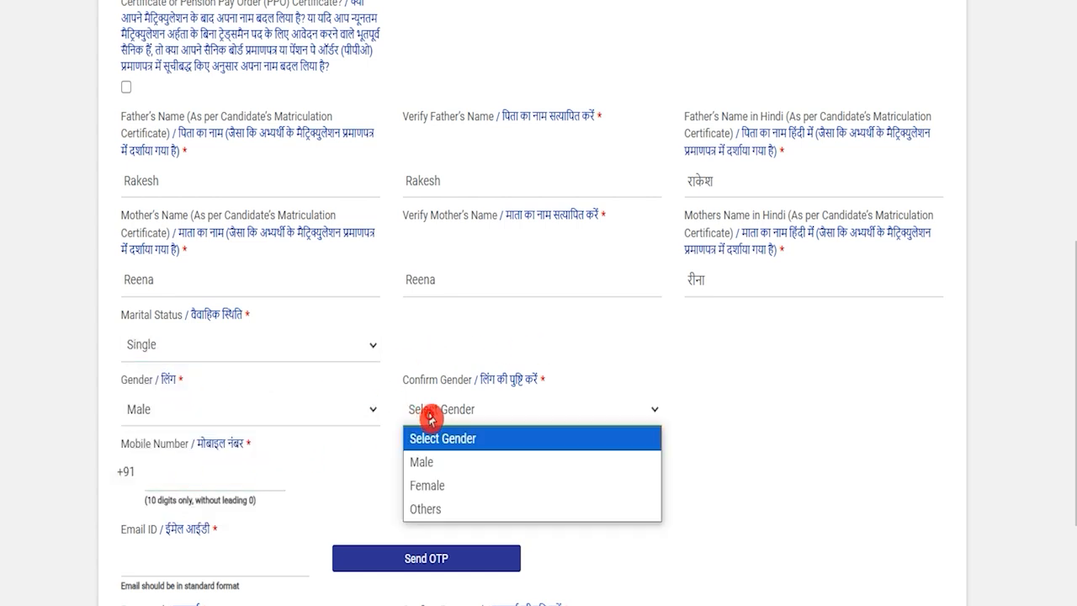
left_click(427, 461)
Examine the mobile number and Email ID fields and the option for sending the OTP
left_click(217, 482)
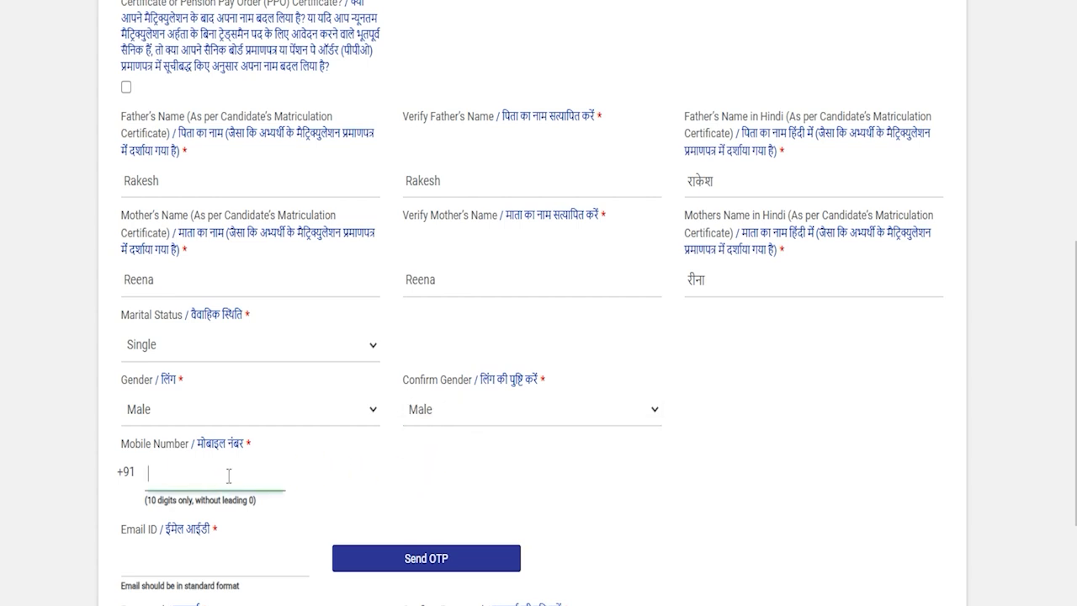
scroll(228, 476, "down", 2)
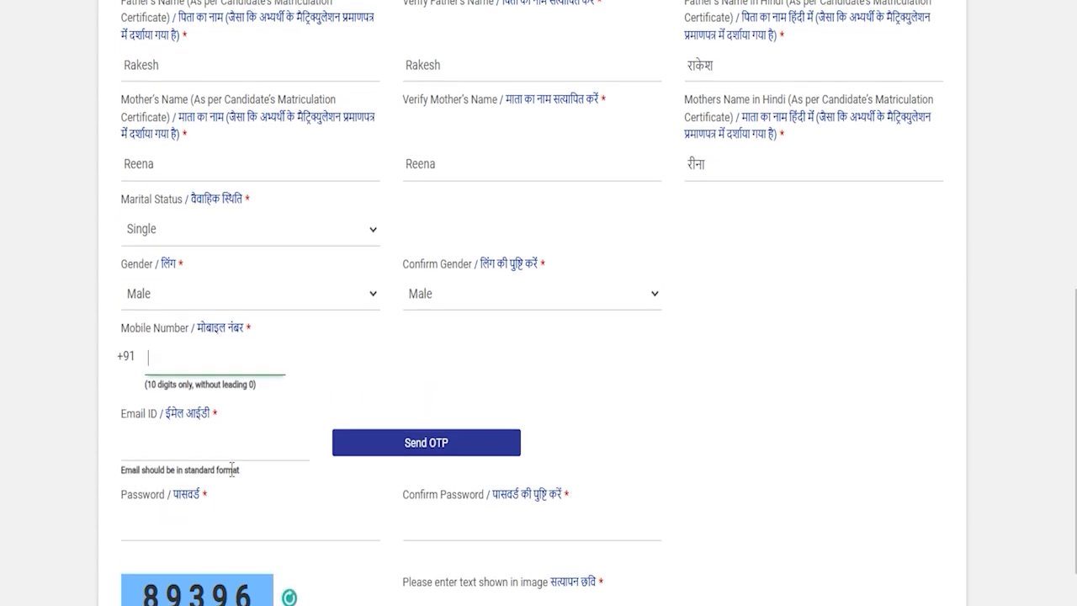
left_click(200, 381)
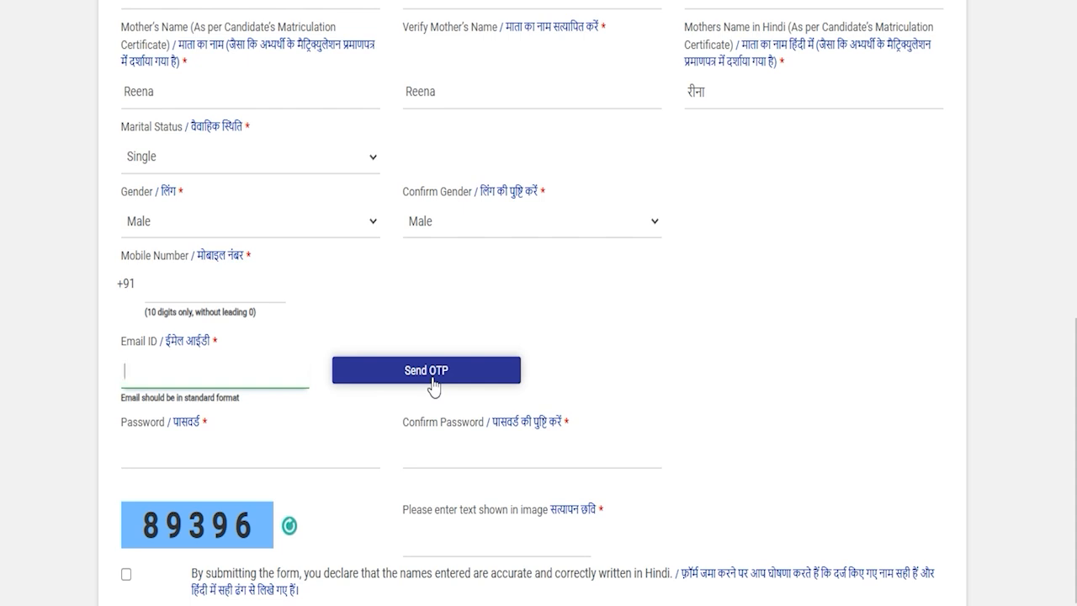
left_click(328, 402)
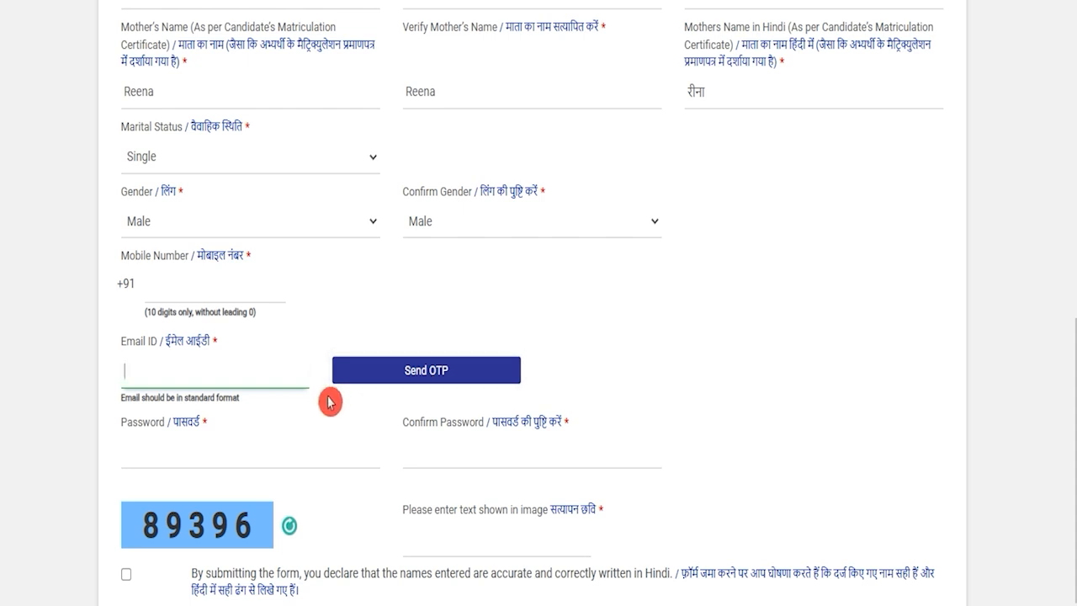
Start entering the account password and highlight the special character of the sample password in Notepad against the password rules
left_click(215, 453)
type("R")
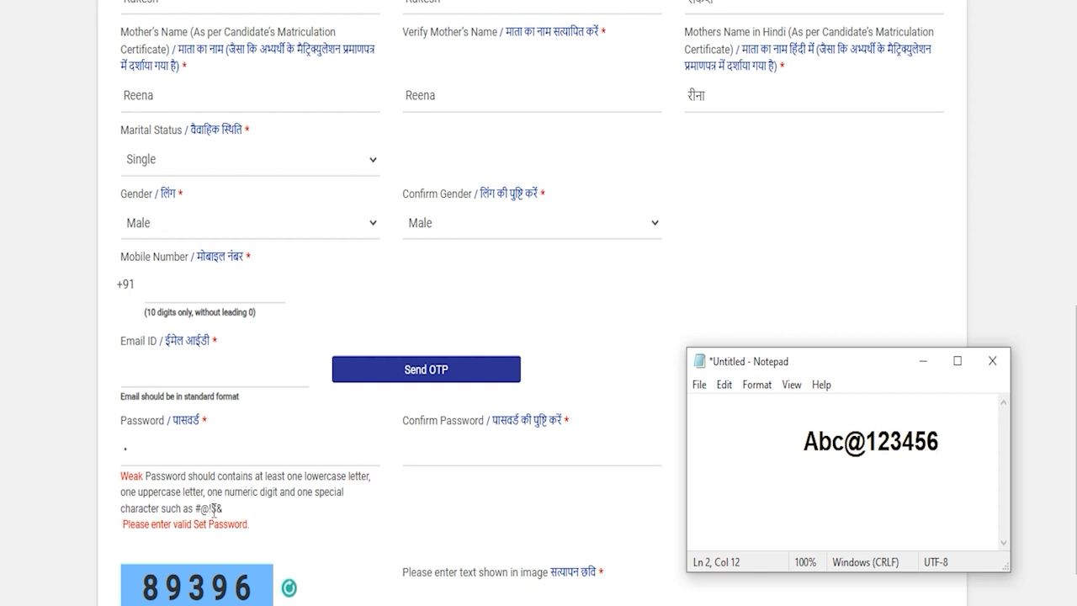
left_click_drag(802, 439, 859, 441)
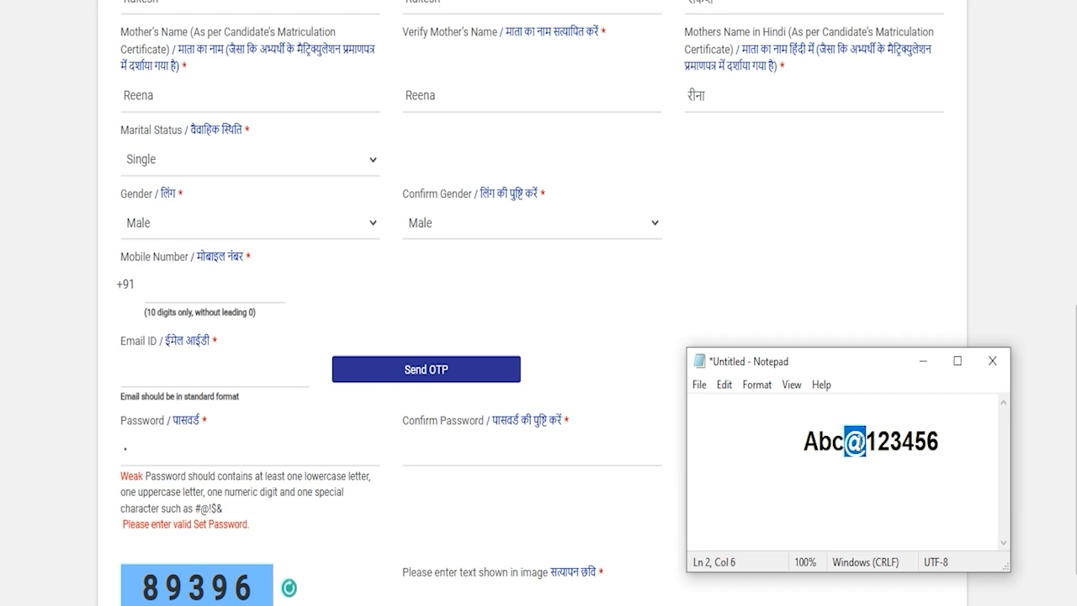
left_click(449, 459)
Review the image text field and the two declarations that precede submission of the Sign Up Form
scroll(439, 602, "down", 2)
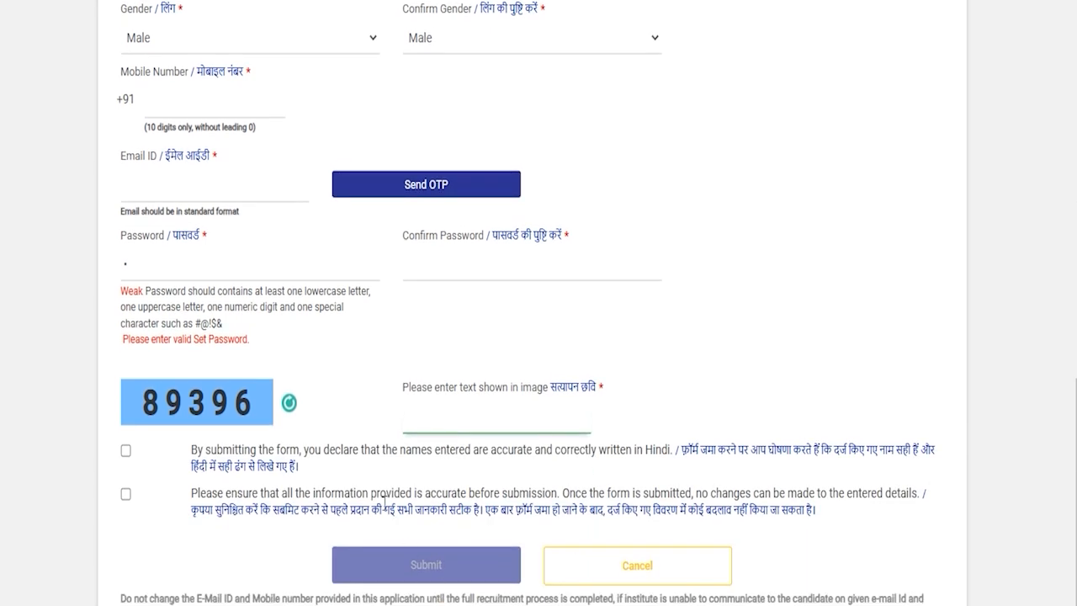
left_click(126, 454)
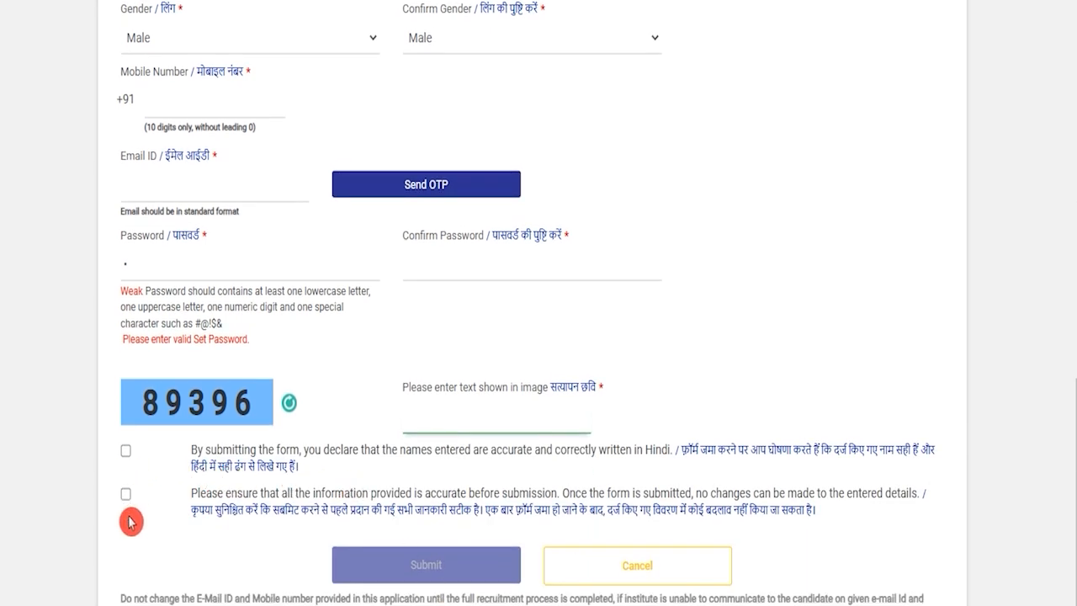
scroll(341, 513, "down", 1)
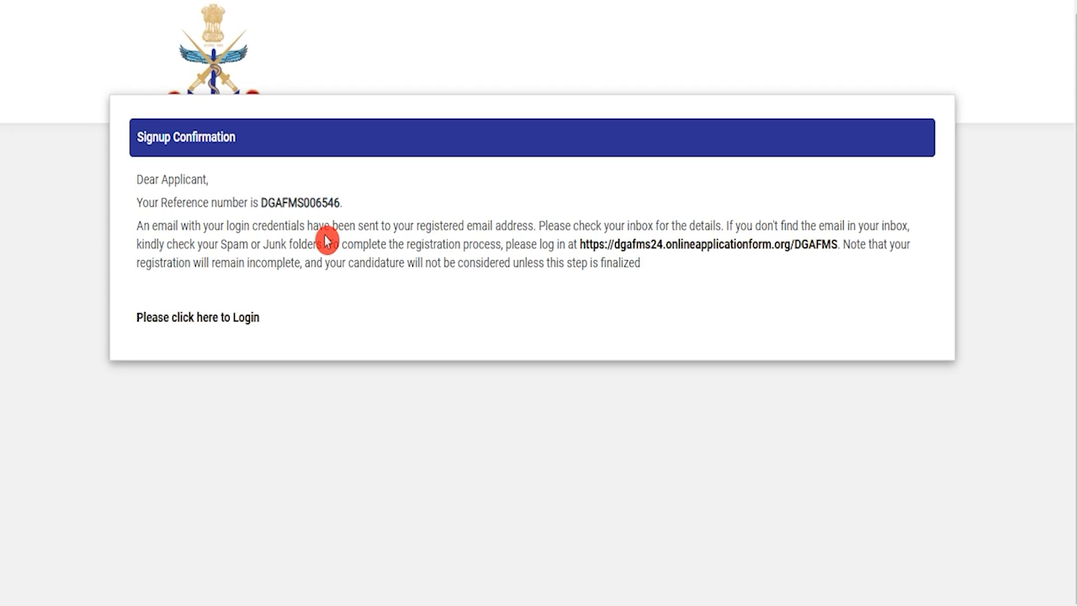
Highlight the reference number in the signup confirmation and log in with it and the account password
left_click_drag(261, 202, 325, 203)
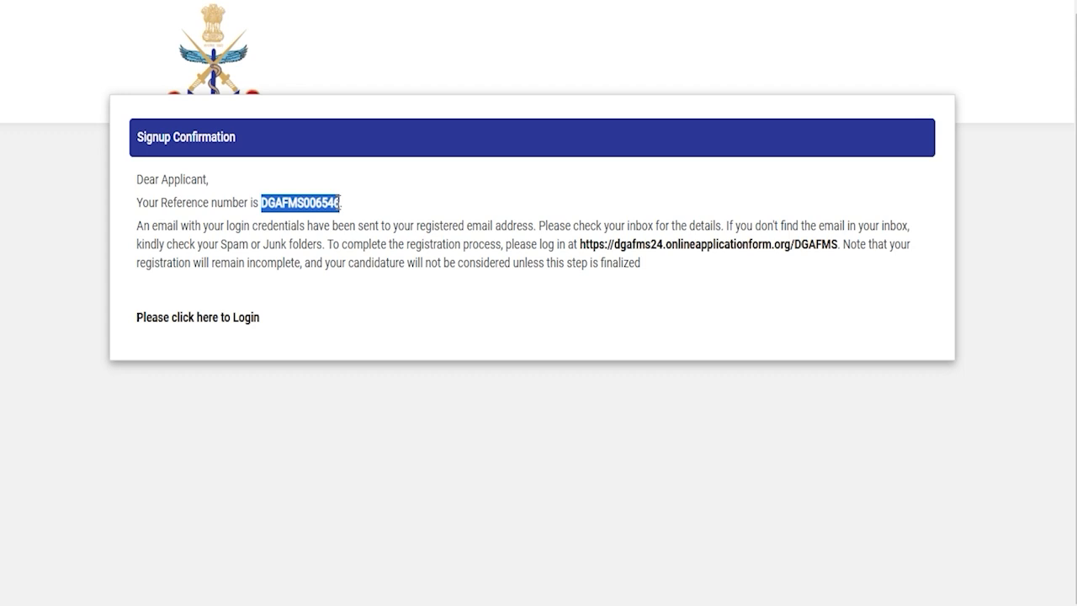
left_click(296, 245)
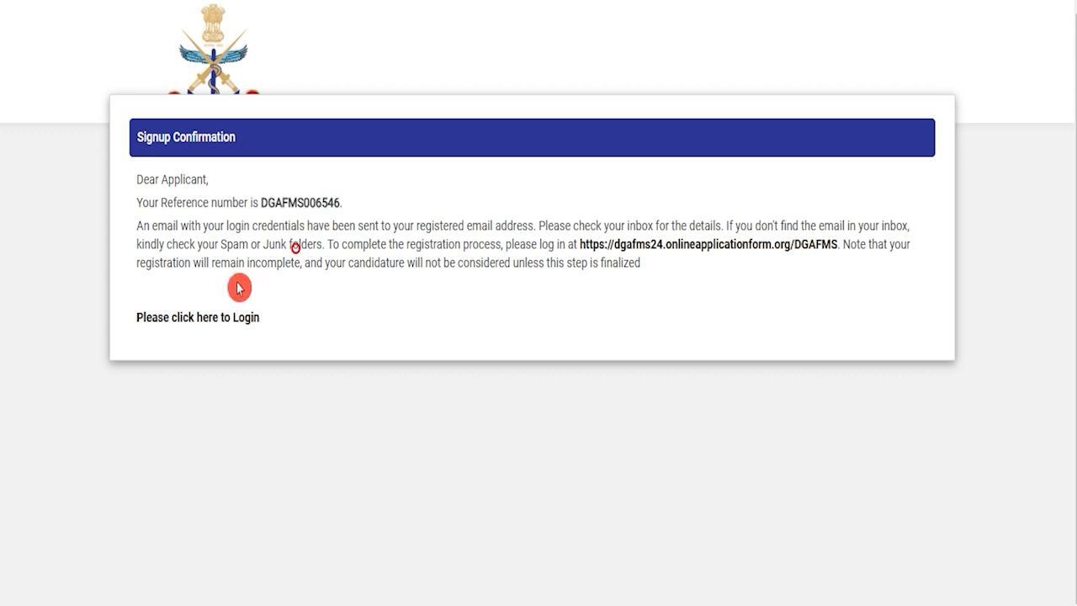
left_click(224, 326)
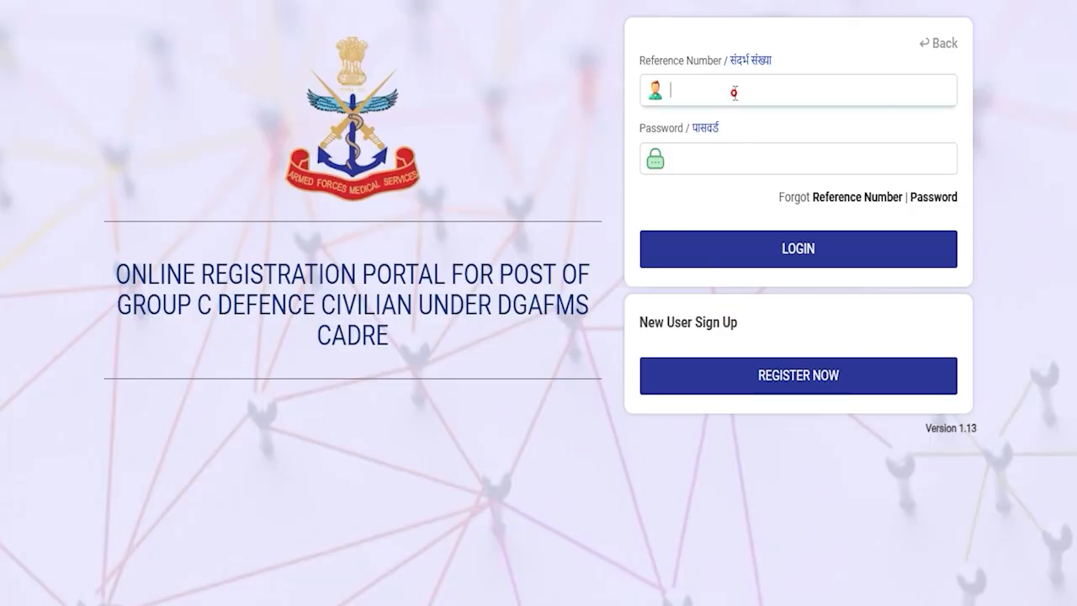
left_click(721, 156)
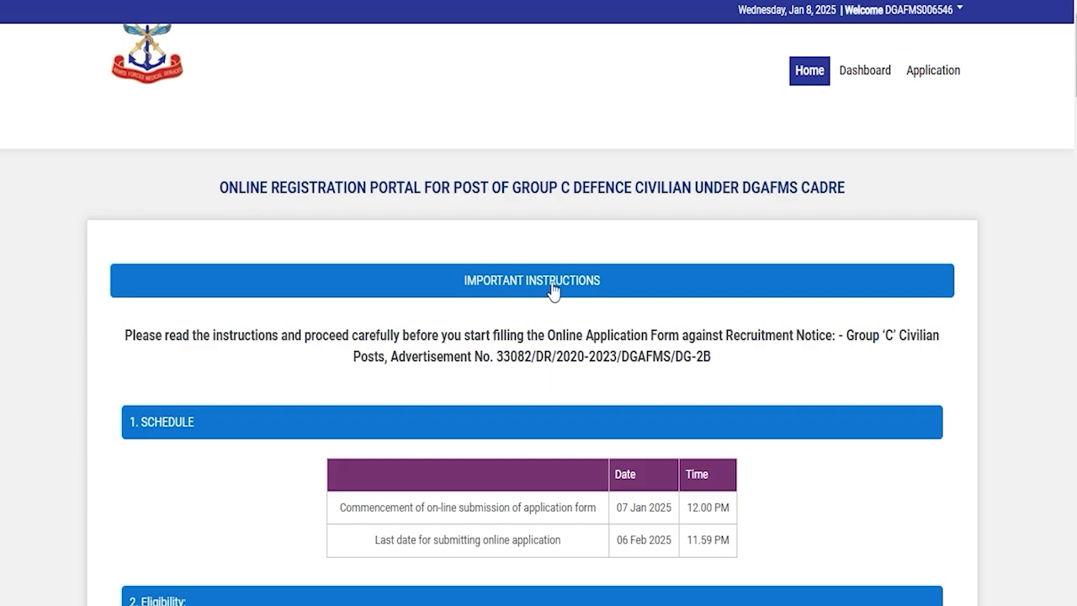
Skim the important instructions to their end and continue to the Personal Details section of the application form
scroll(533, 388, "down", 20)
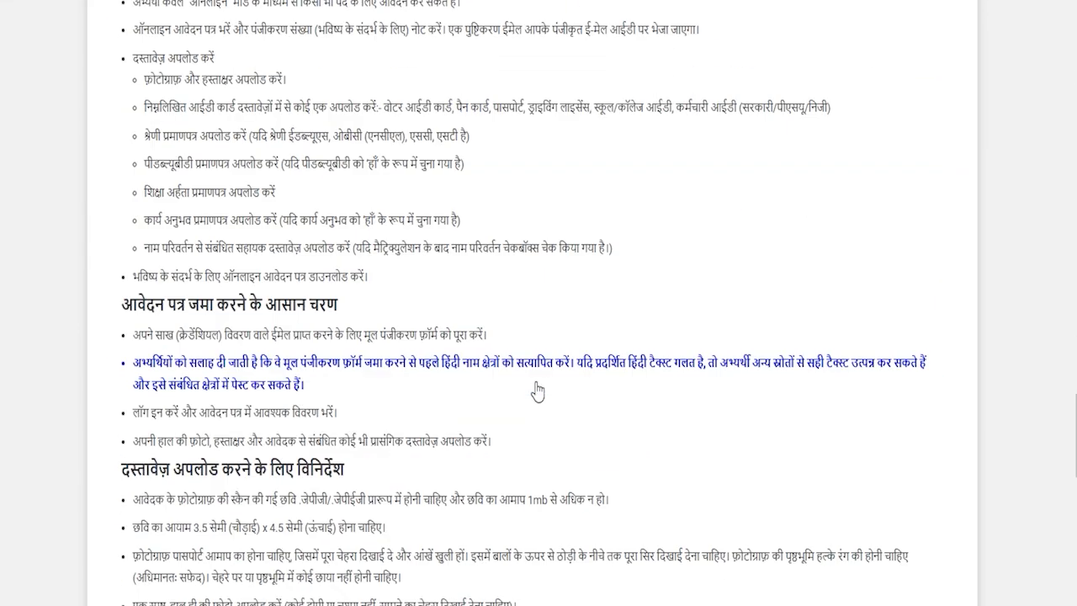
scroll(536, 391, "down", 10)
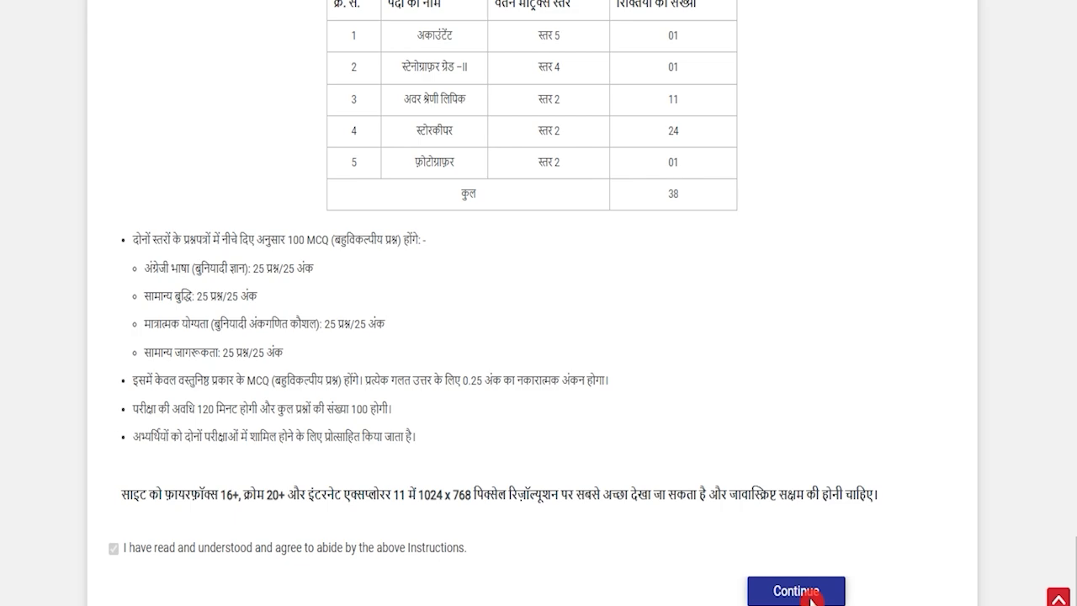
left_click(811, 591)
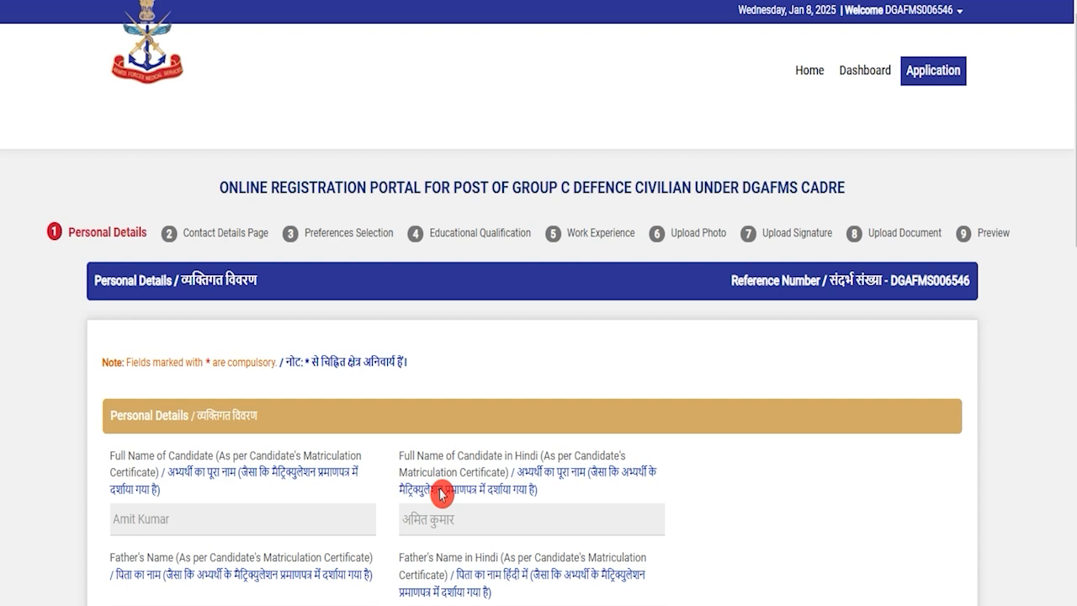
Set the nationality to Indian and the type of ID card to Voter ID Card in Section I
scroll(196, 148, "down", 10)
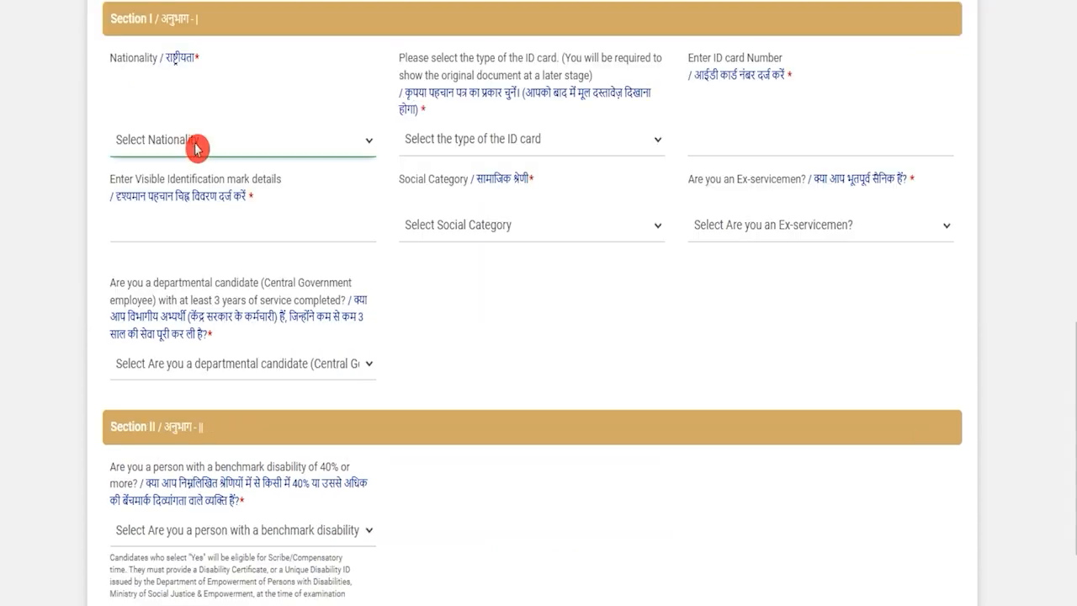
left_click(195, 148)
left_click(183, 190)
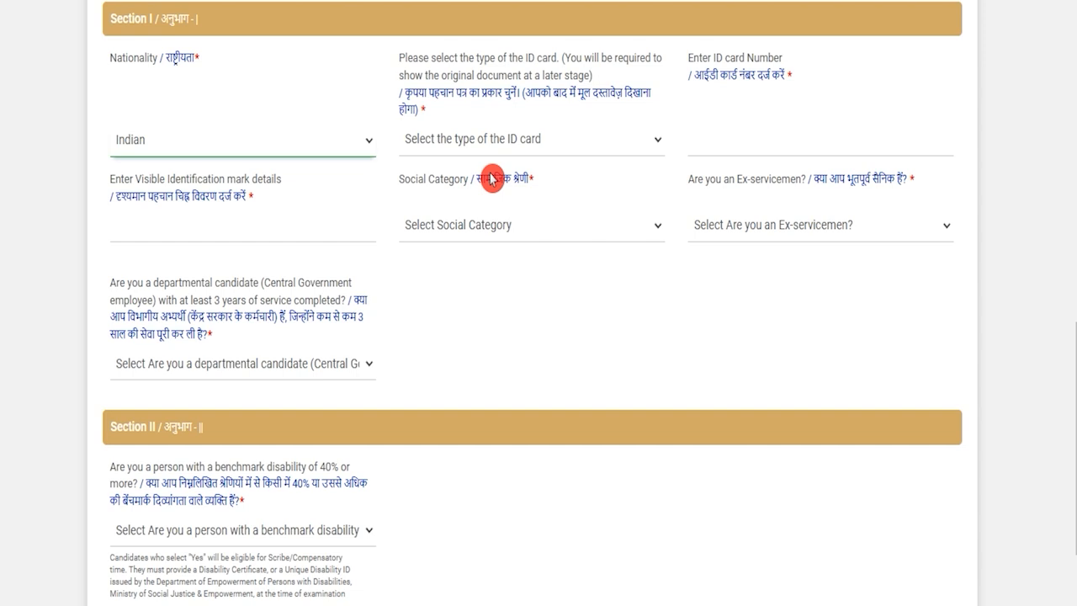
left_click(523, 148)
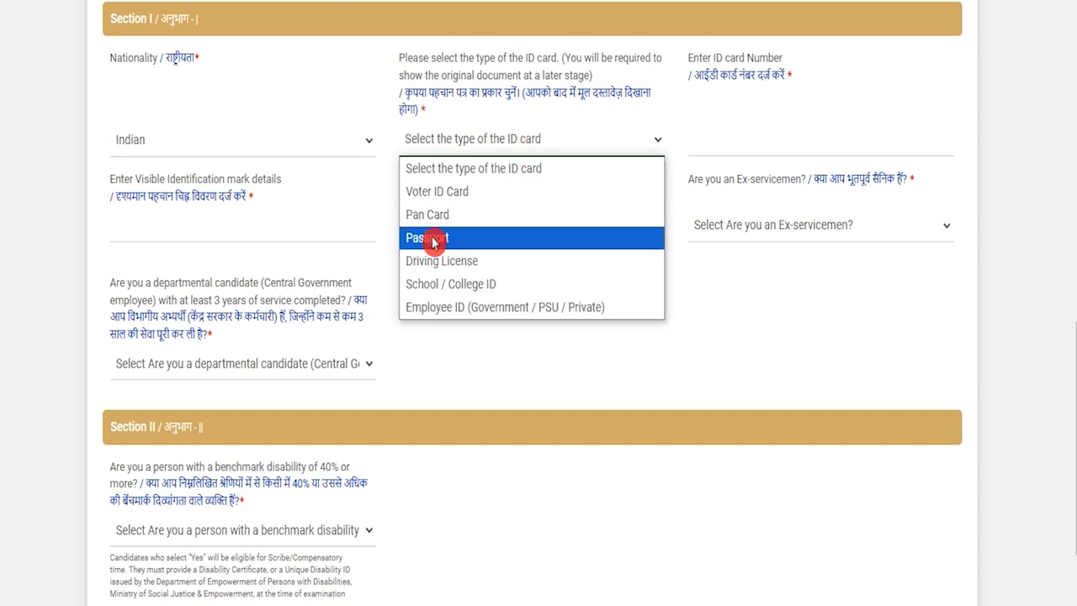
left_click(454, 191)
Enter Neck as the visible identification mark and set the social category to SC in Section I
left_click(715, 149)
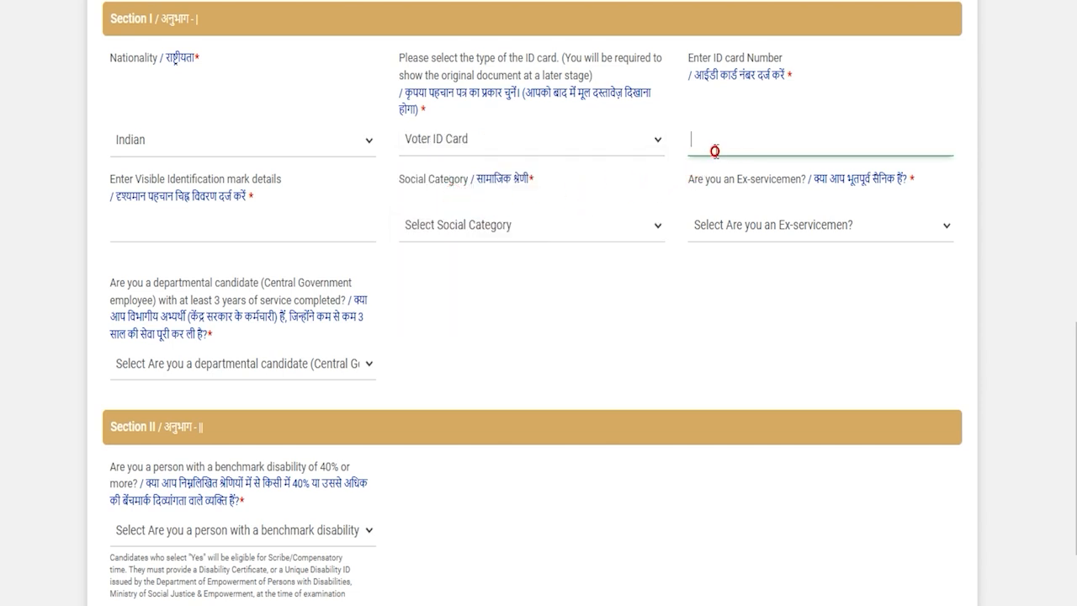
left_click(237, 233)
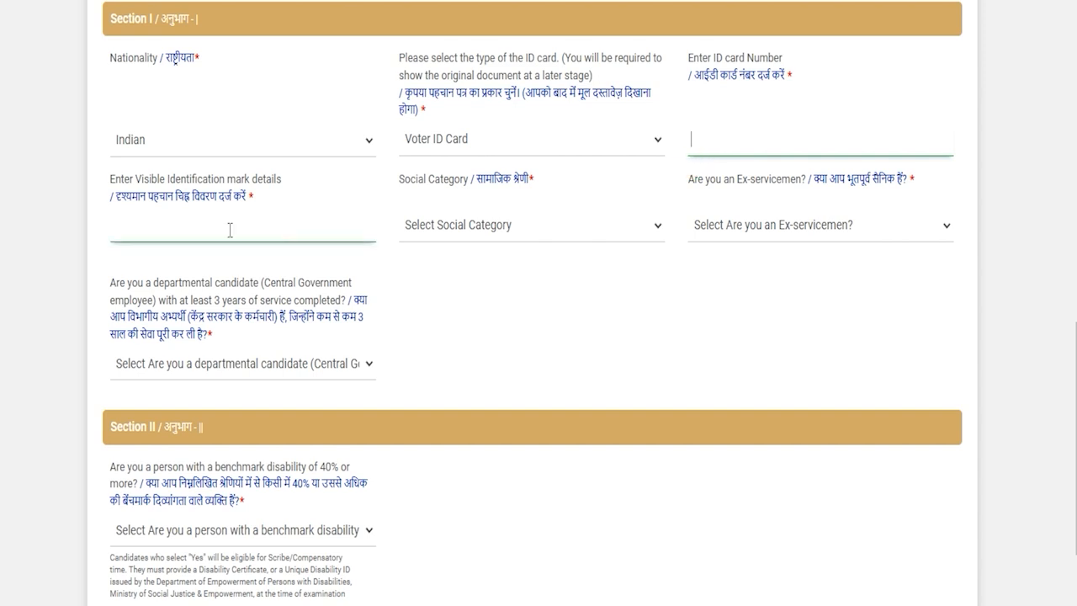
left_click(230, 230)
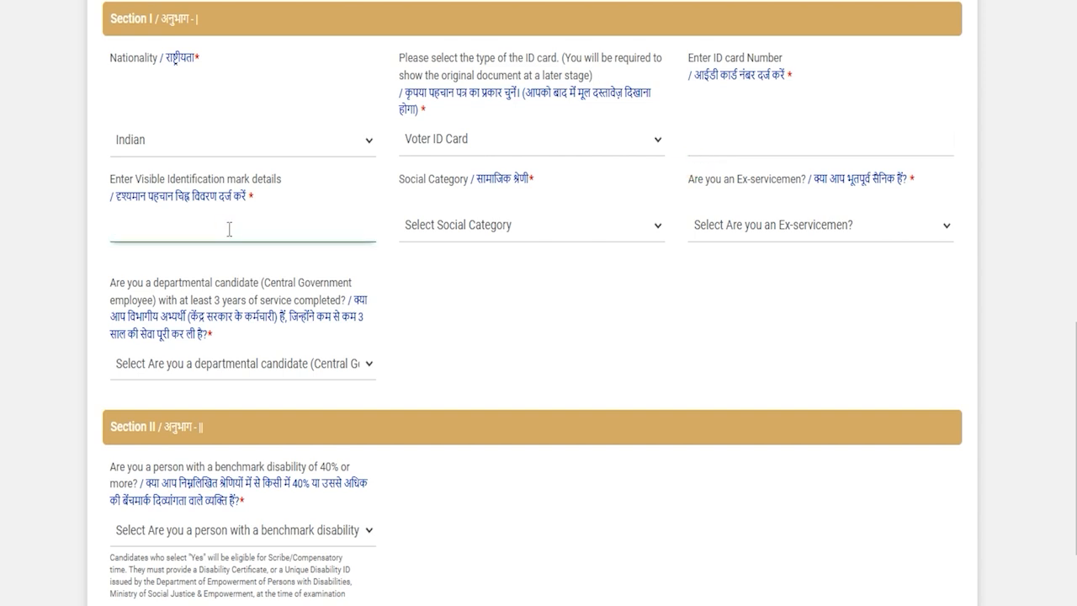
type("Nec")
left_click(558, 229)
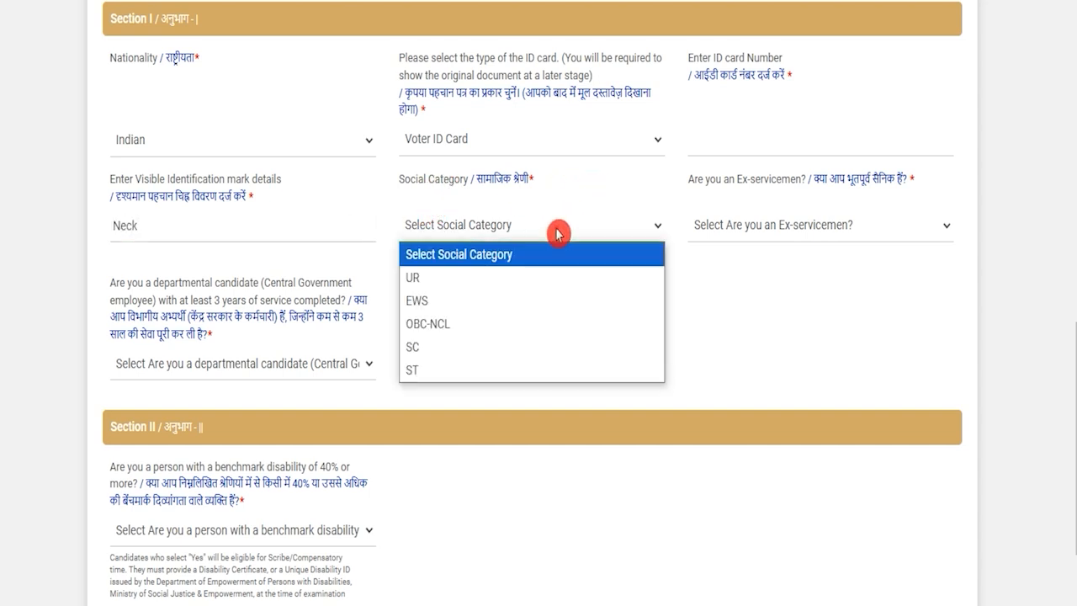
left_click(433, 347)
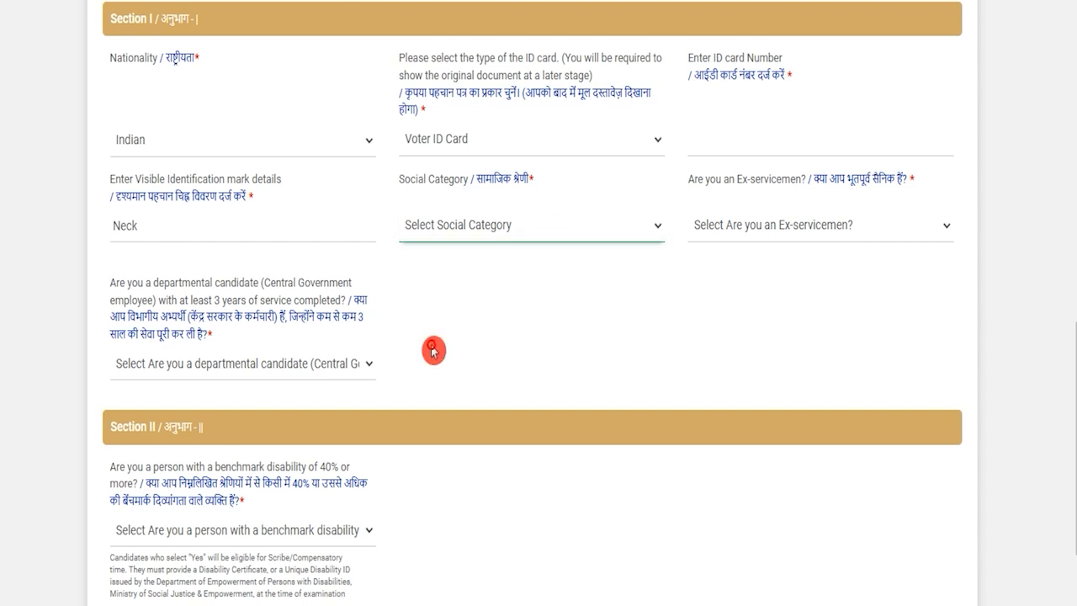
Preview the ex-servicemen question with the answer Yes, and settle on No
left_click(831, 235)
left_click(727, 279)
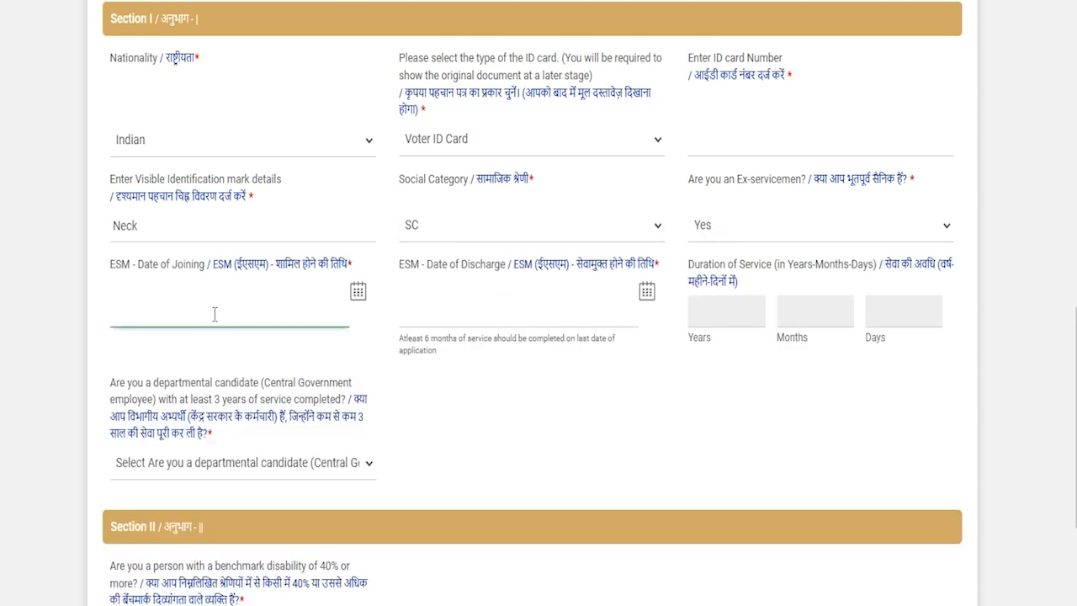
left_click(771, 244)
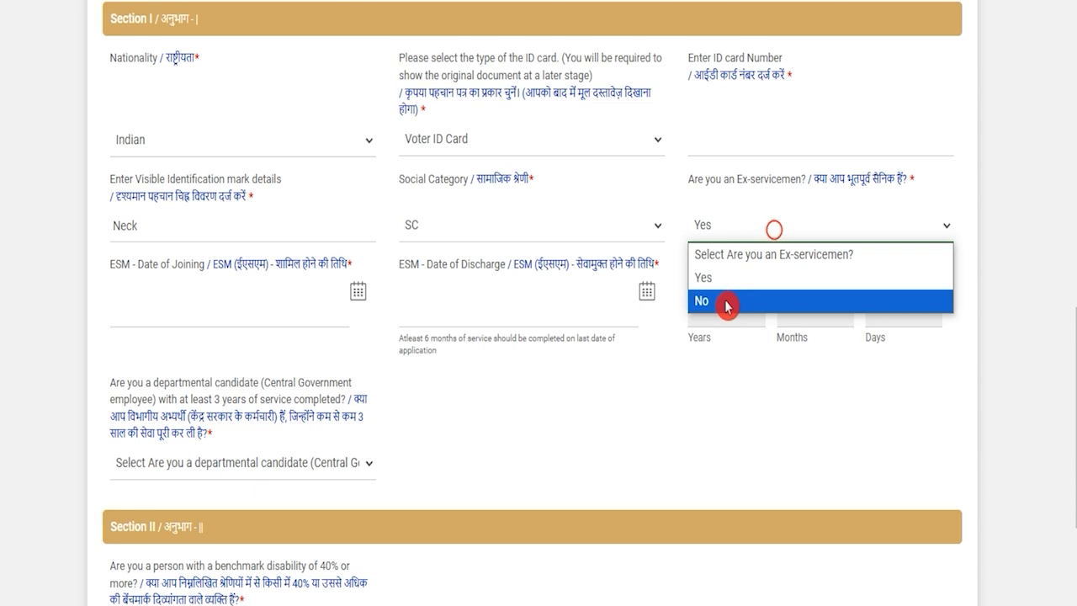
key("Escape")
key("Up")
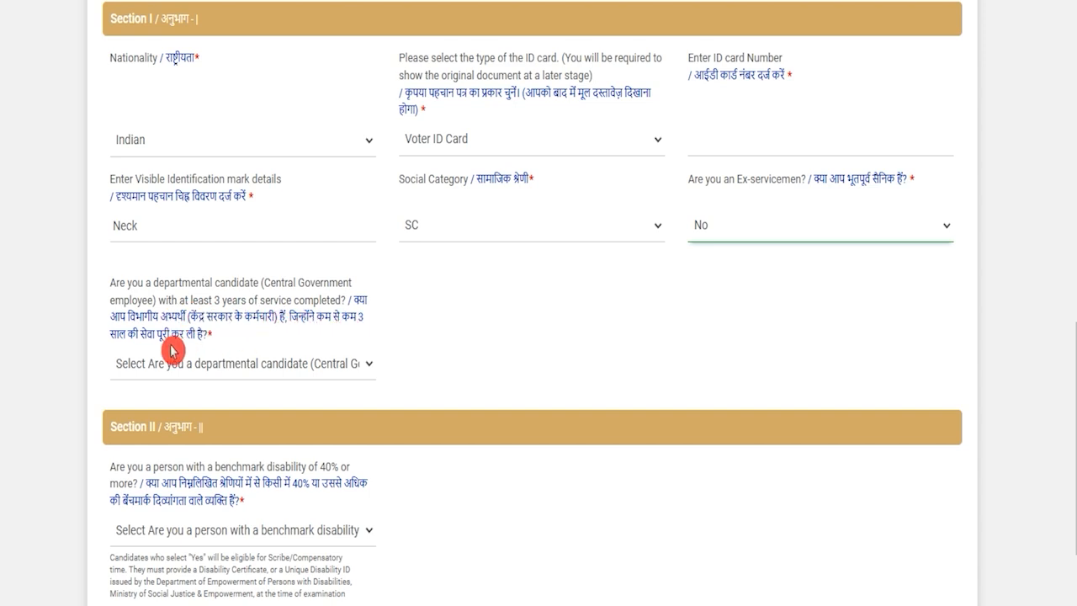
Preview the extra fields for a departmental candidate with the answer Yes, and settle on No
left_click(261, 363)
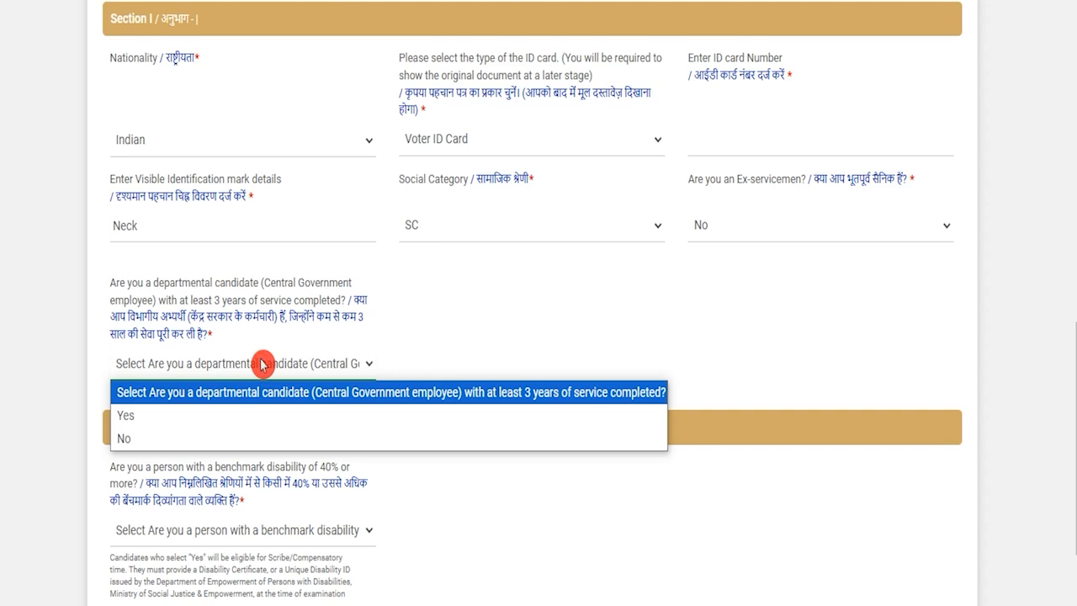
left_click(174, 416)
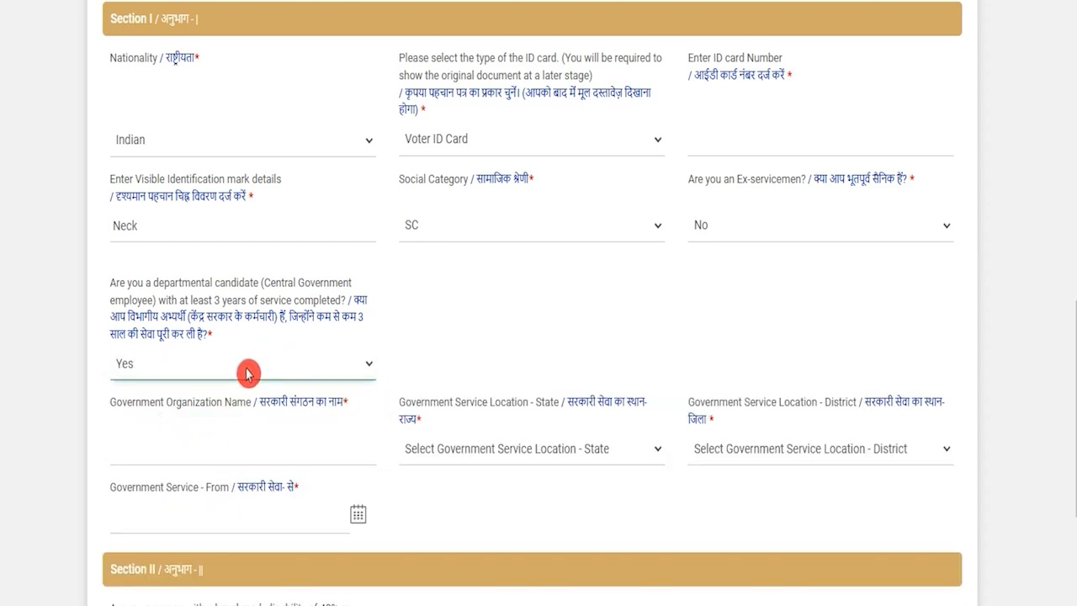
left_click(245, 368)
left_click(151, 441)
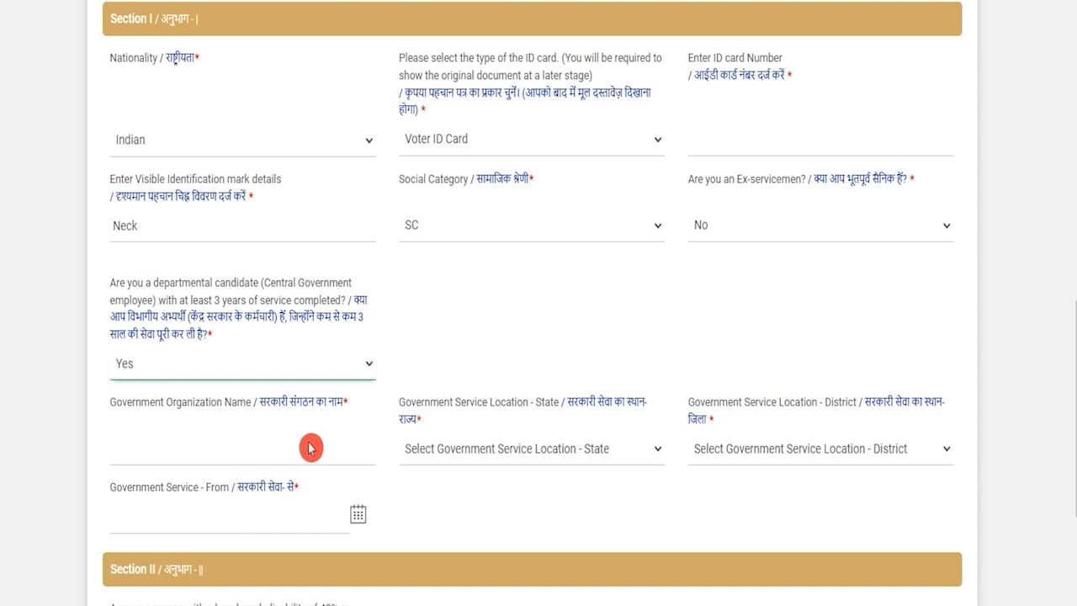
In Section II, preview the 40% benchmark disability question with the answer Yes, and settle on No
scroll(372, 406, "down", 3)
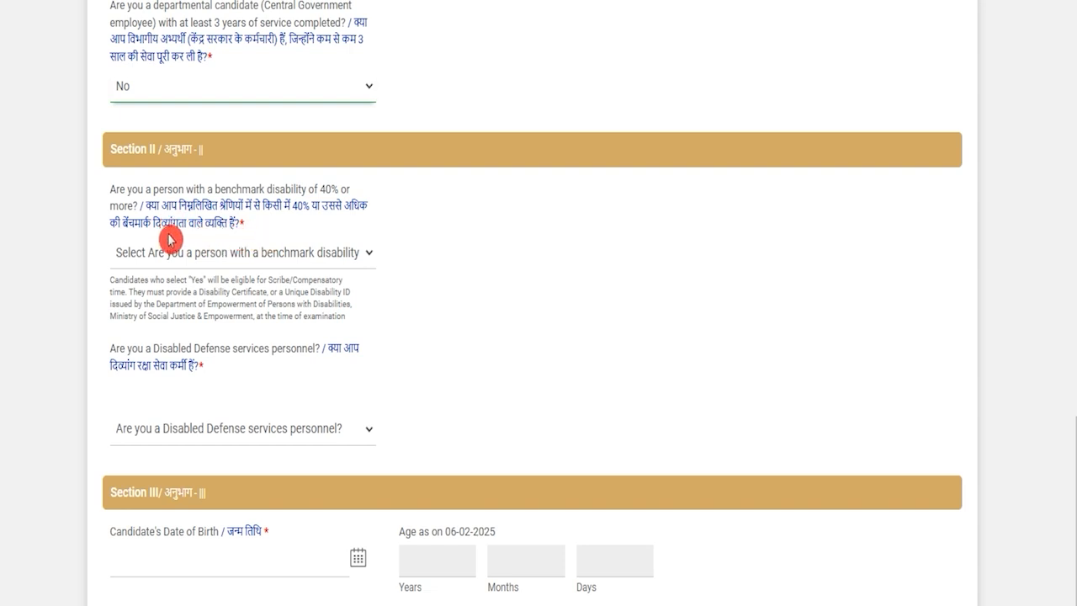
left_click(280, 254)
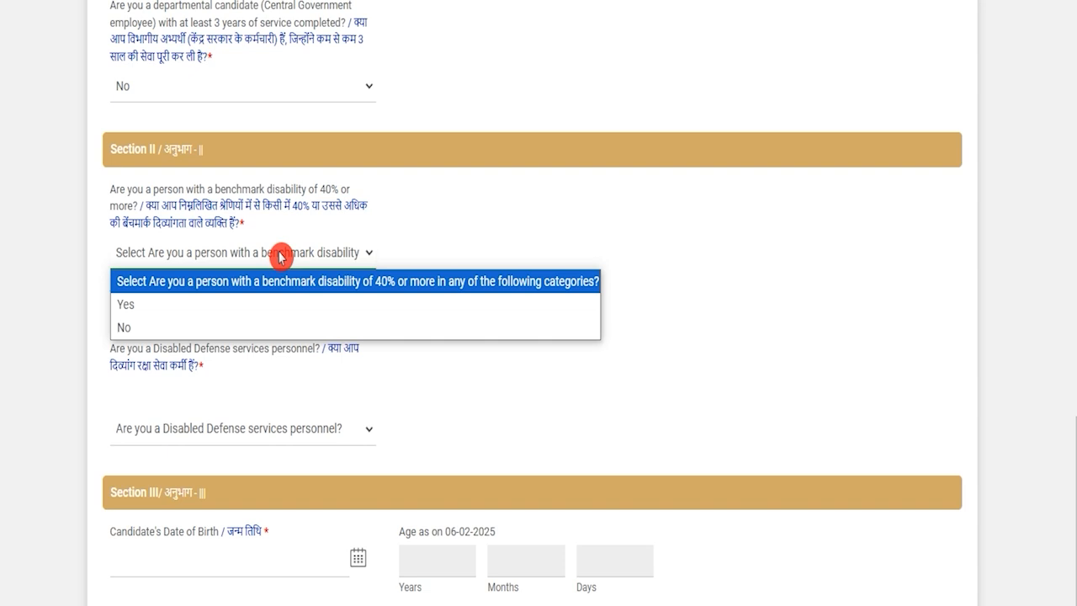
left_click(193, 306)
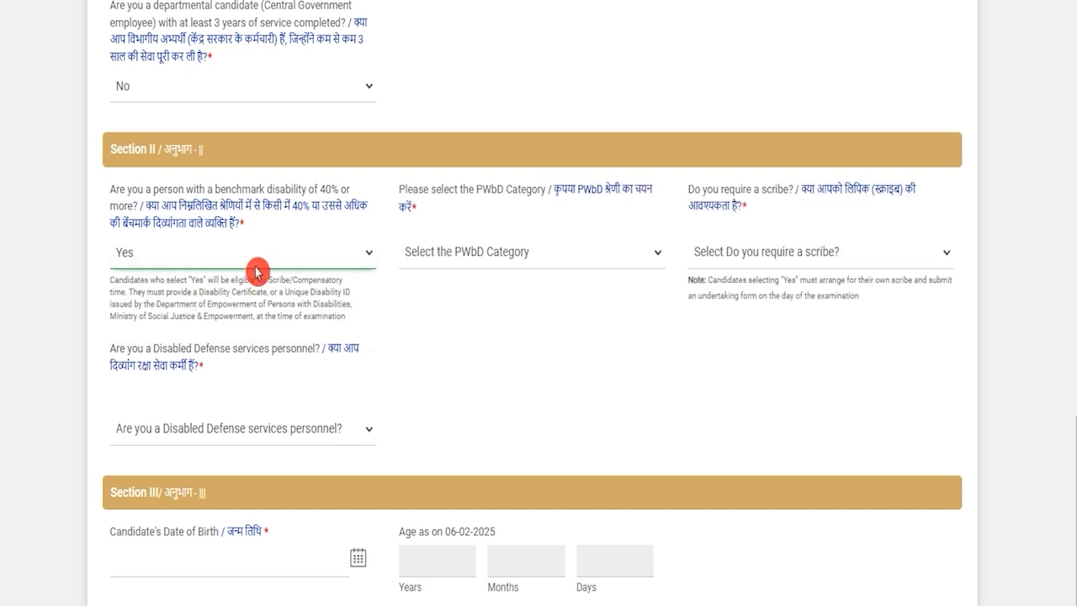
left_click(243, 257)
left_click(144, 327)
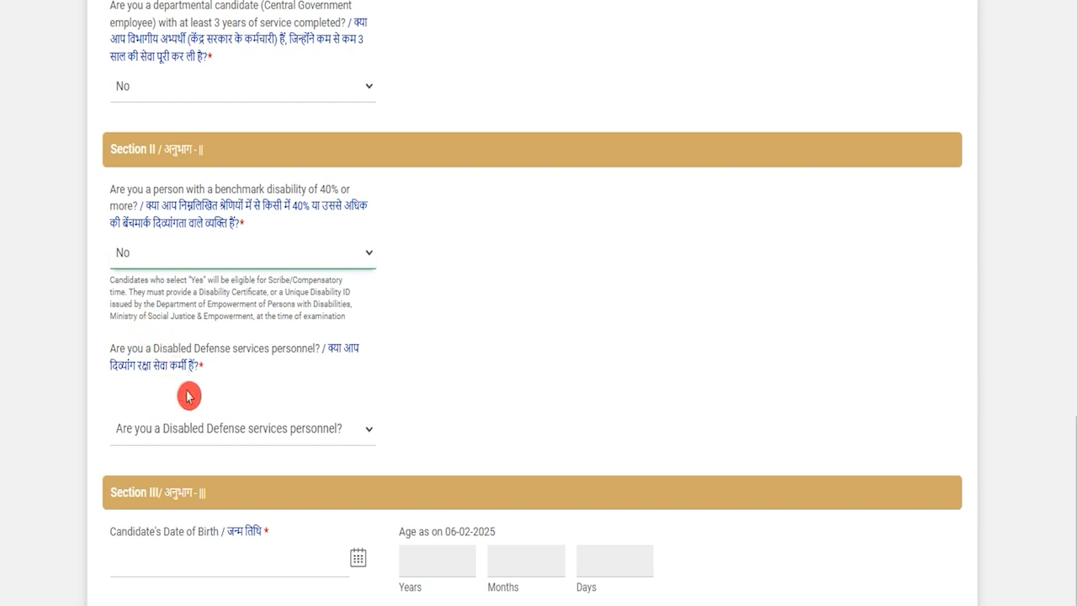
Answer the Disabled Defense services personnel question with Yes, and change the answer to No
left_click(219, 435)
left_click(180, 488)
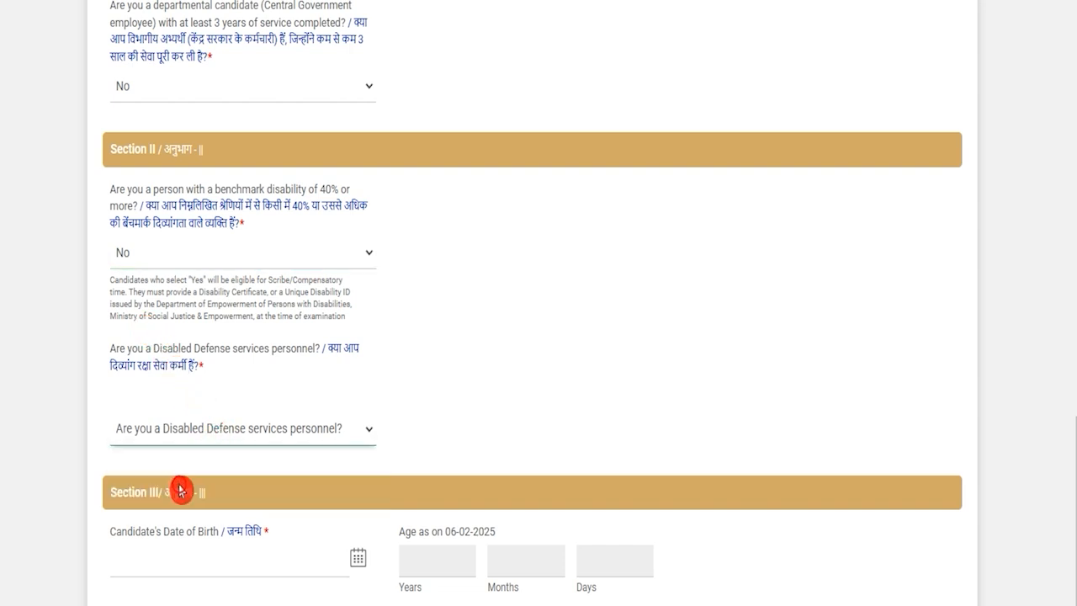
left_click(303, 433)
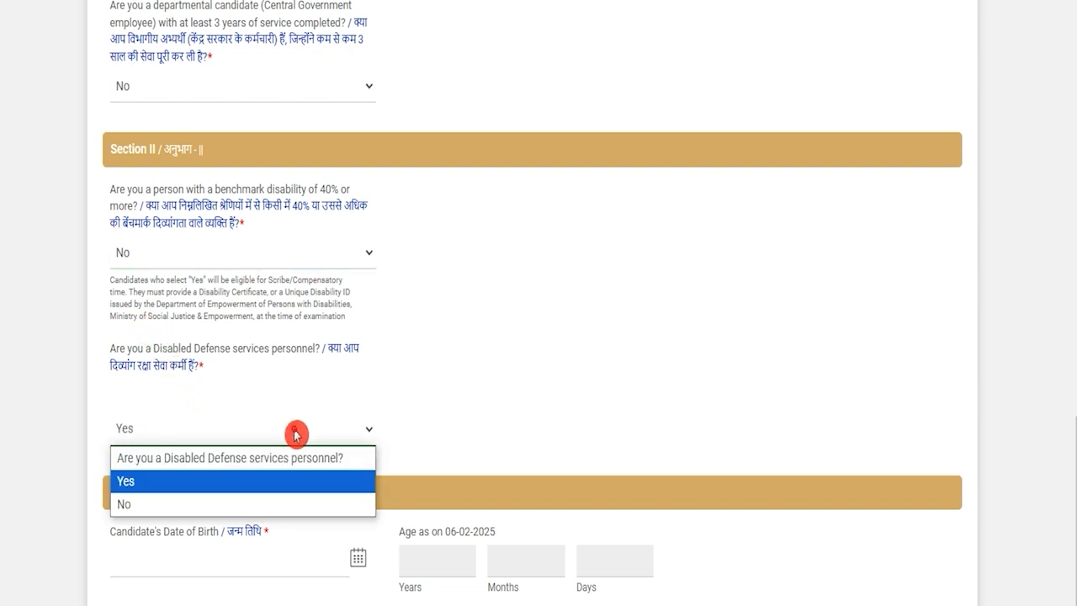
left_click(196, 488)
key("Down")
View the Date of Birth calendar in Section III, close it, and save and continue to the Contact Details page
scroll(446, 452, "down", 1)
scroll(446, 453, "down", 1)
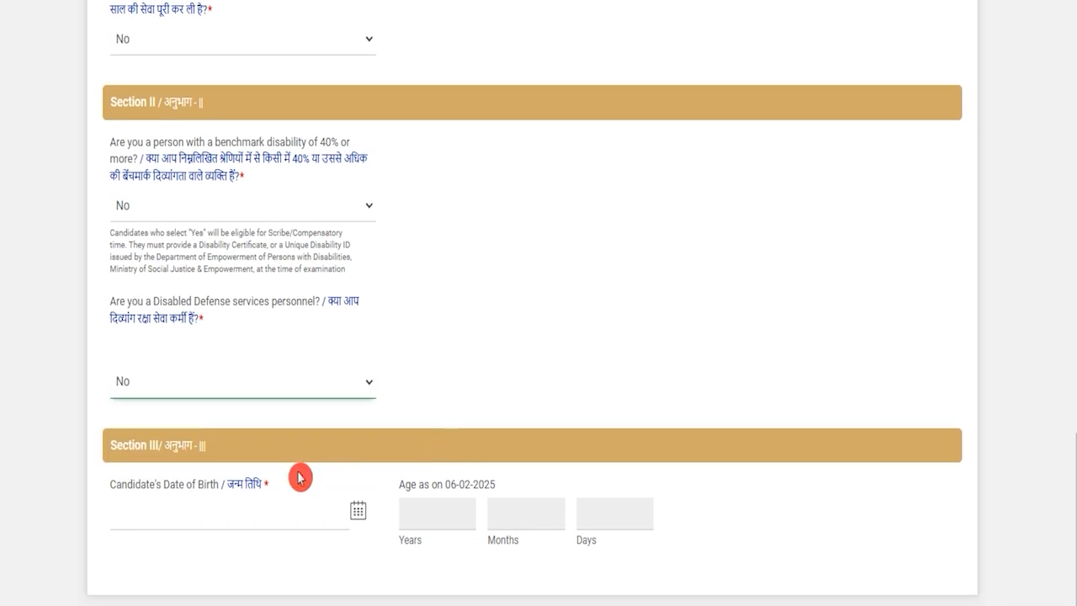
left_click(205, 521)
left_click(358, 511)
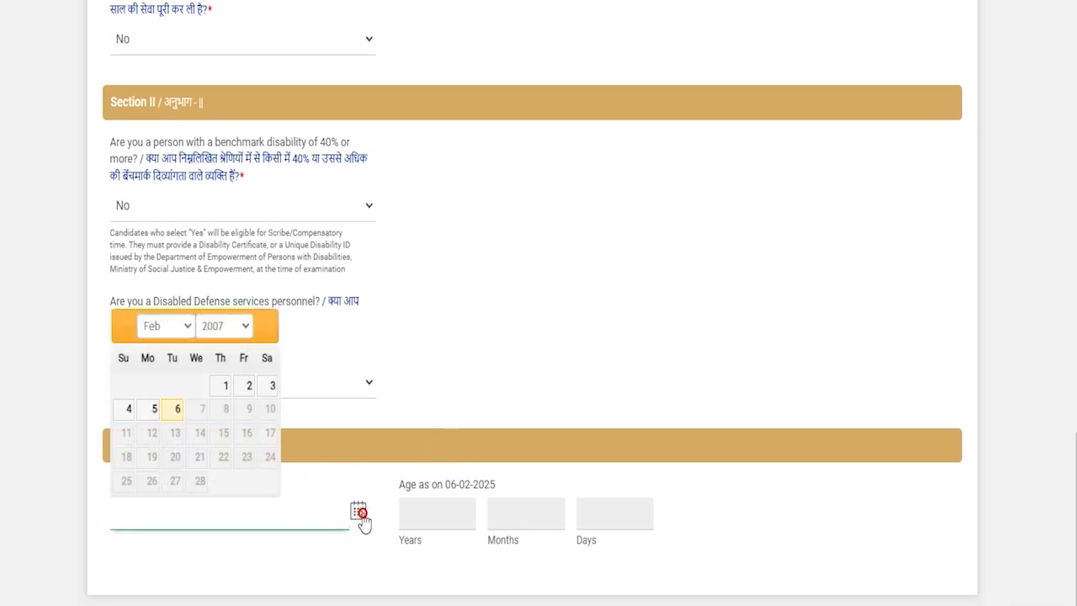
scroll(478, 533, "down", 2)
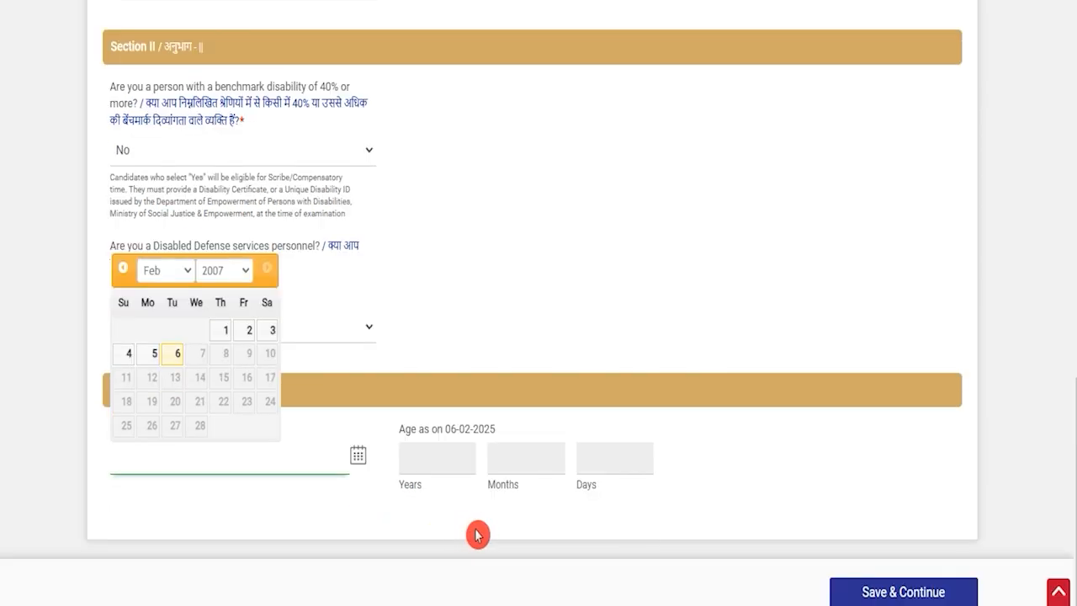
left_click(478, 519)
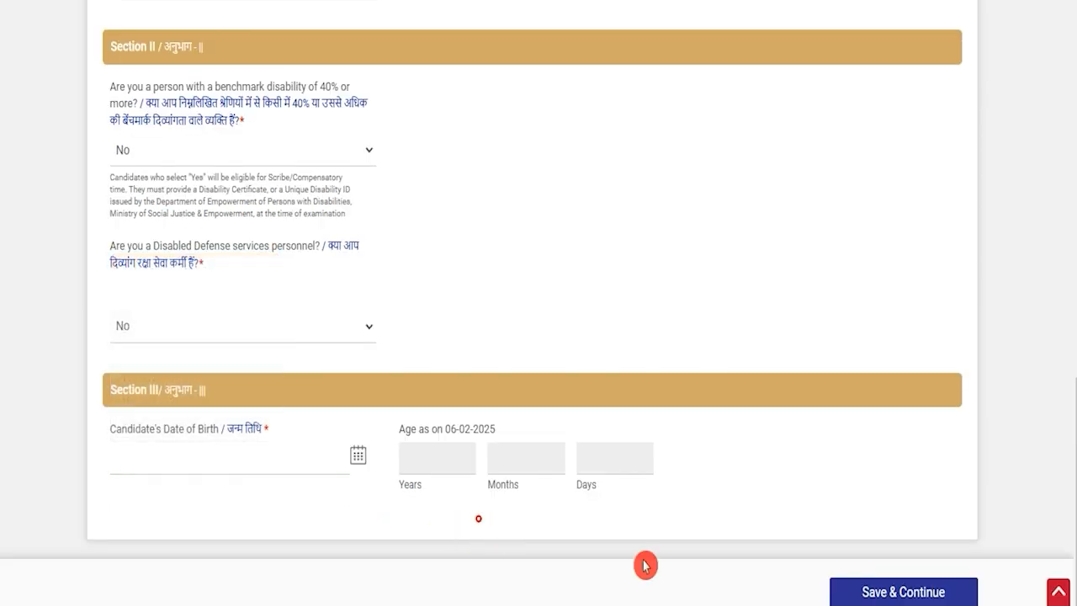
left_click(896, 592)
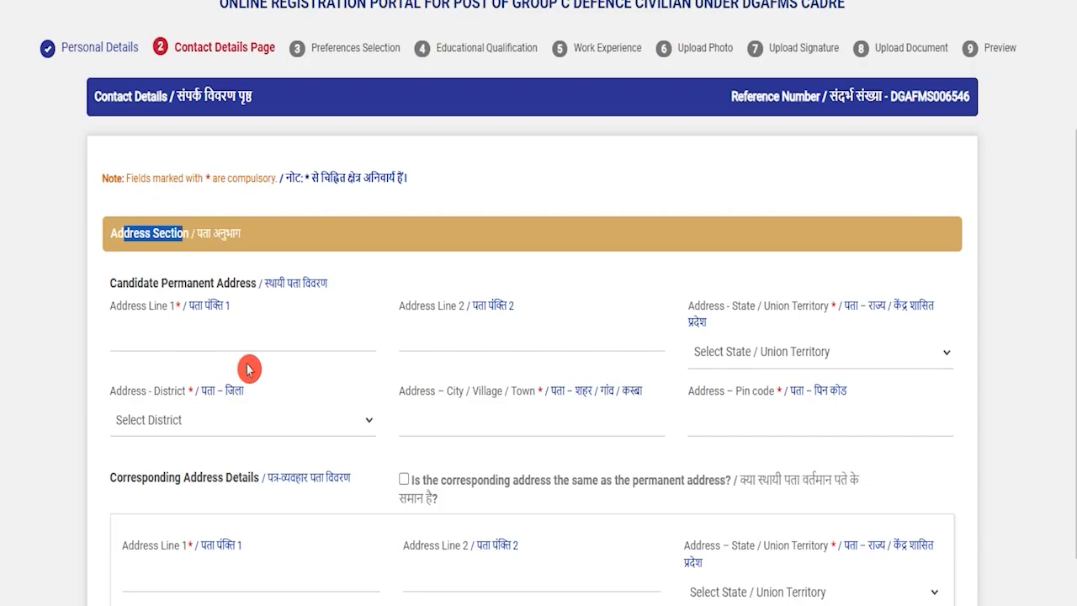
Review the Address Section by highlighting the Candidate Permanent Address and Corresponding Address Details headings
left_click(149, 237)
left_click_drag(138, 282, 222, 284)
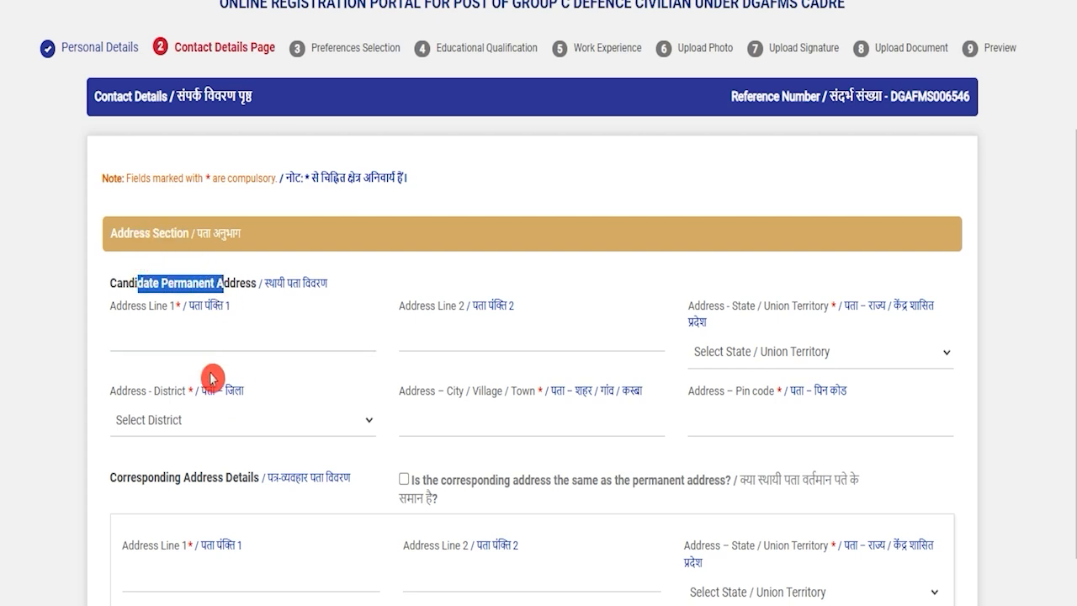
scroll(217, 530, "down", 1)
left_click_drag(123, 384, 244, 380)
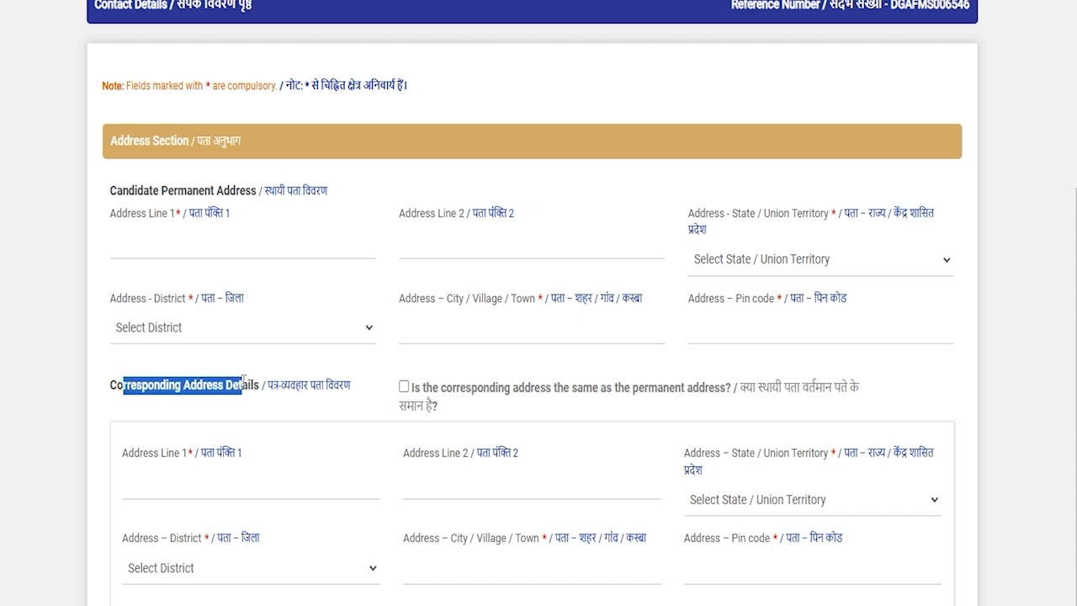
left_click_drag(177, 190, 236, 188)
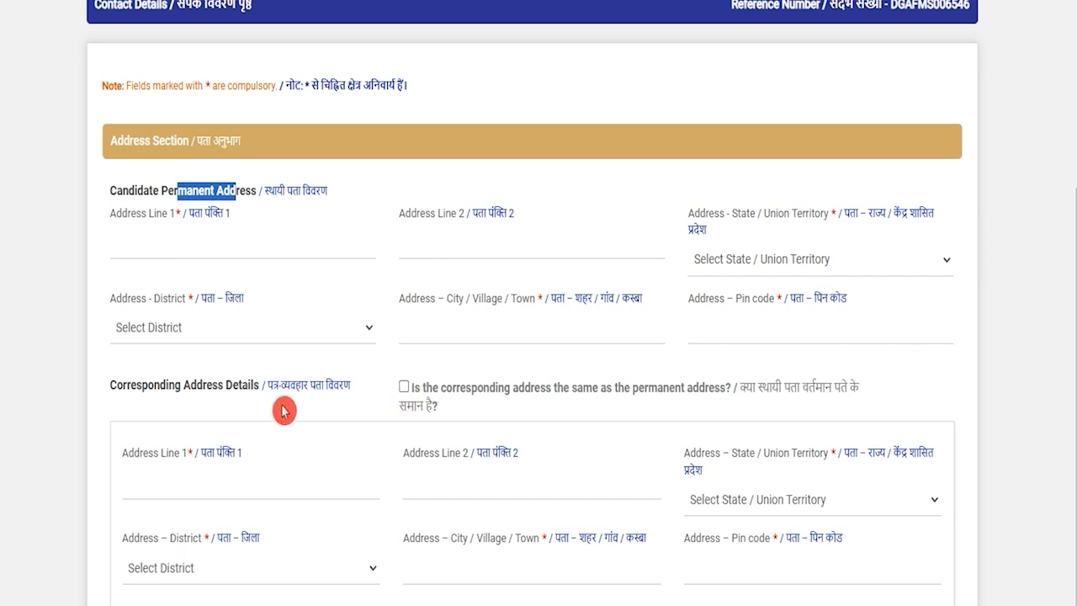
left_click_drag(147, 384, 218, 380)
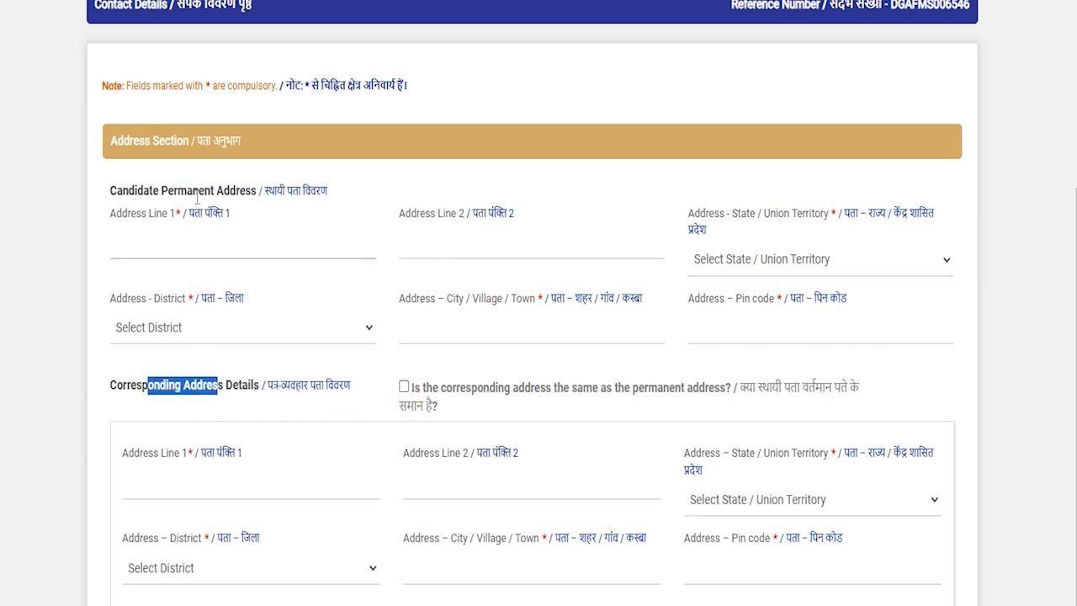
left_click_drag(187, 191, 229, 191)
Skim the remaining address fields and save and continue to the Preferences Selection page
scroll(370, 507, "down", 1)
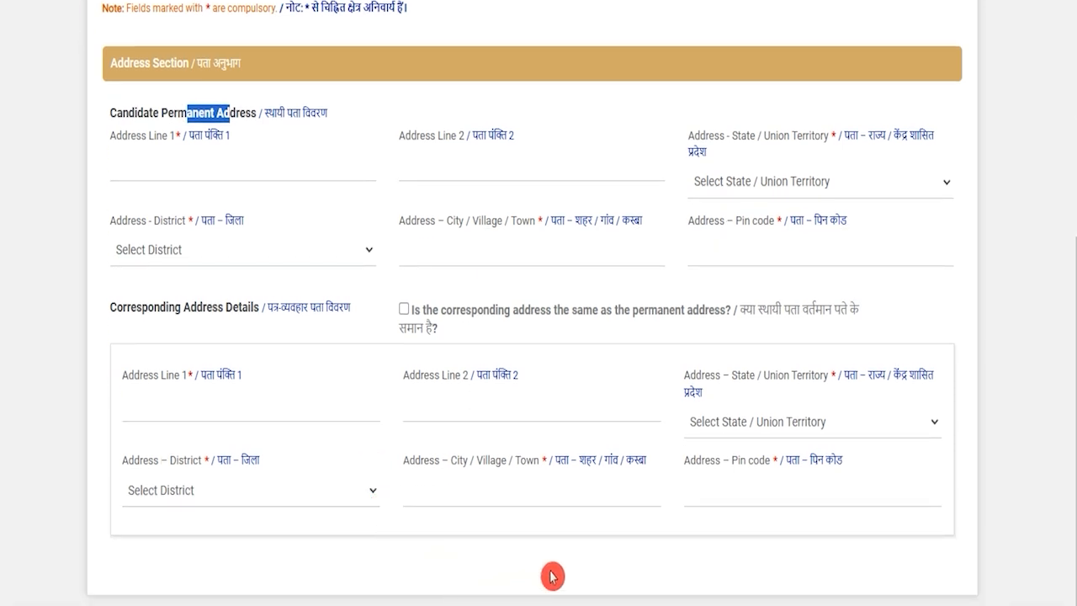
scroll(552, 572, "down", 1)
left_click(843, 585)
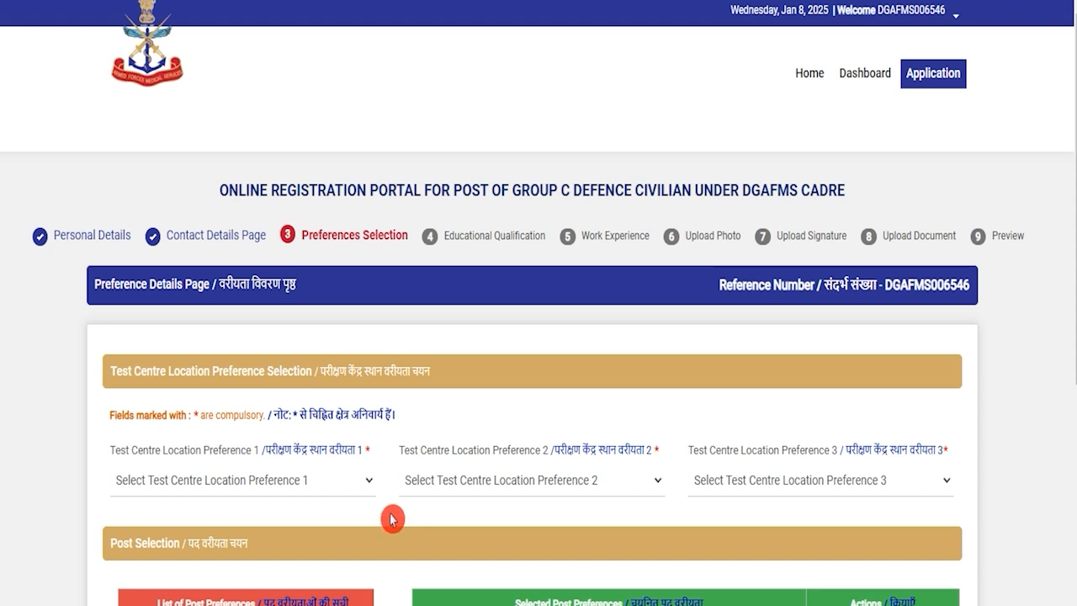
Set the test centre location preferences 1 to 3 to Lucknow, Chandigarh and Kolkata
left_click(329, 486)
left_click(330, 491)
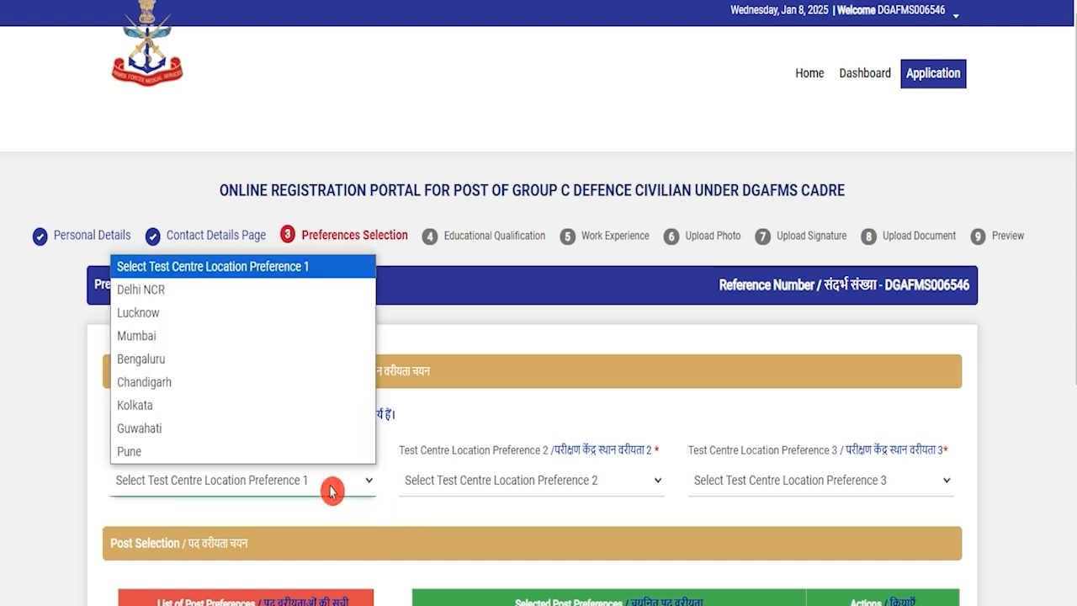
left_click(194, 318)
left_click(492, 481)
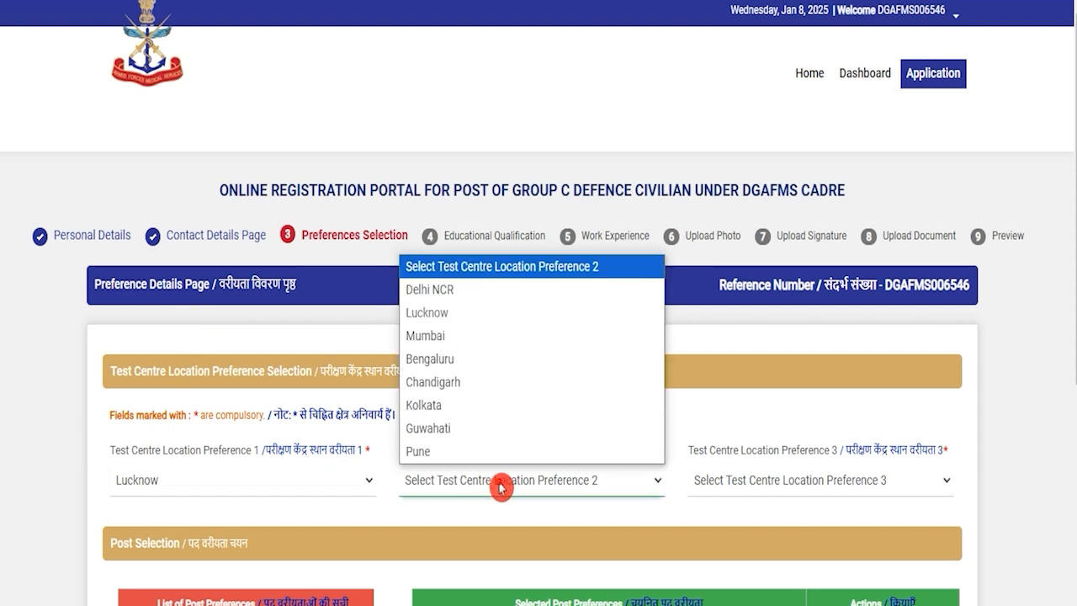
left_click(433, 380)
left_click(761, 475)
left_click(750, 405)
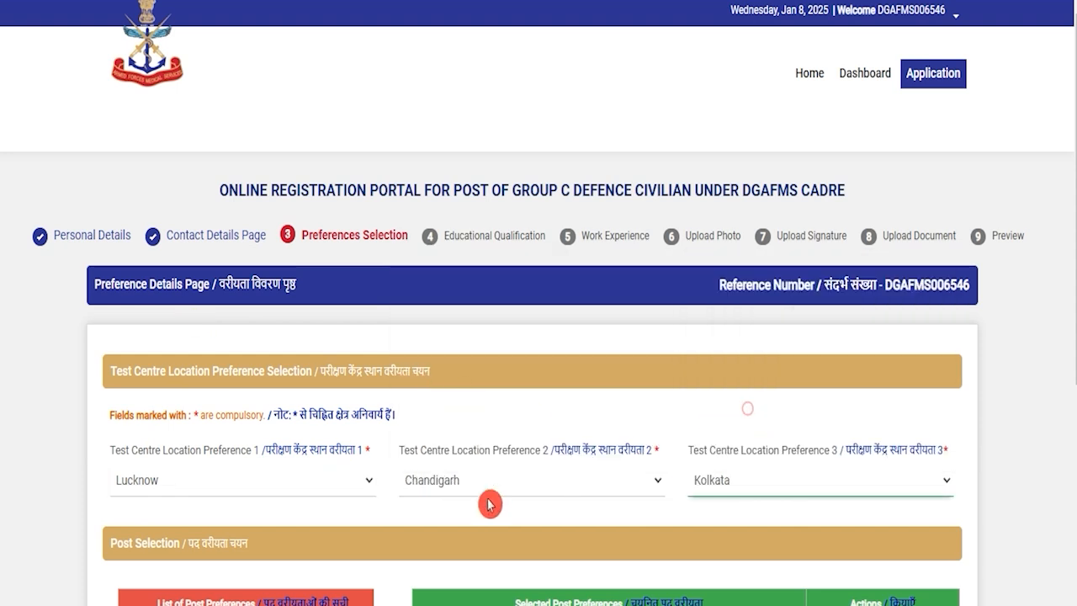
Add Multi-Tasking Staff (Watchman/ Safaiwala / Messenger / Gardener) and Tradesman Mate to the selected post preferences
scroll(412, 553, "down", 3)
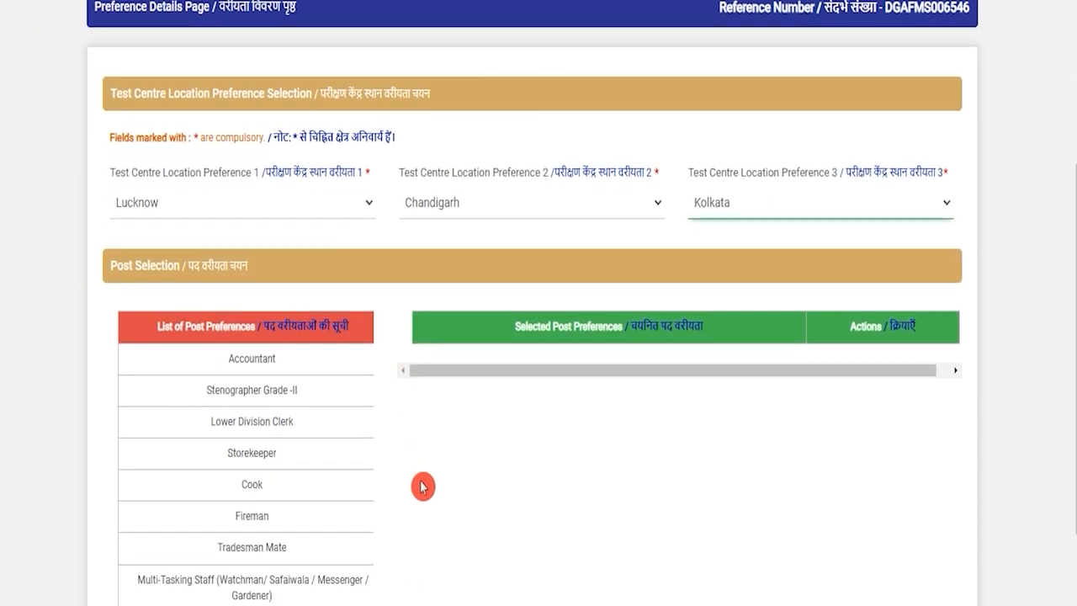
left_click(405, 458)
scroll(406, 461, "down", 1)
scroll(406, 463, "down", 1)
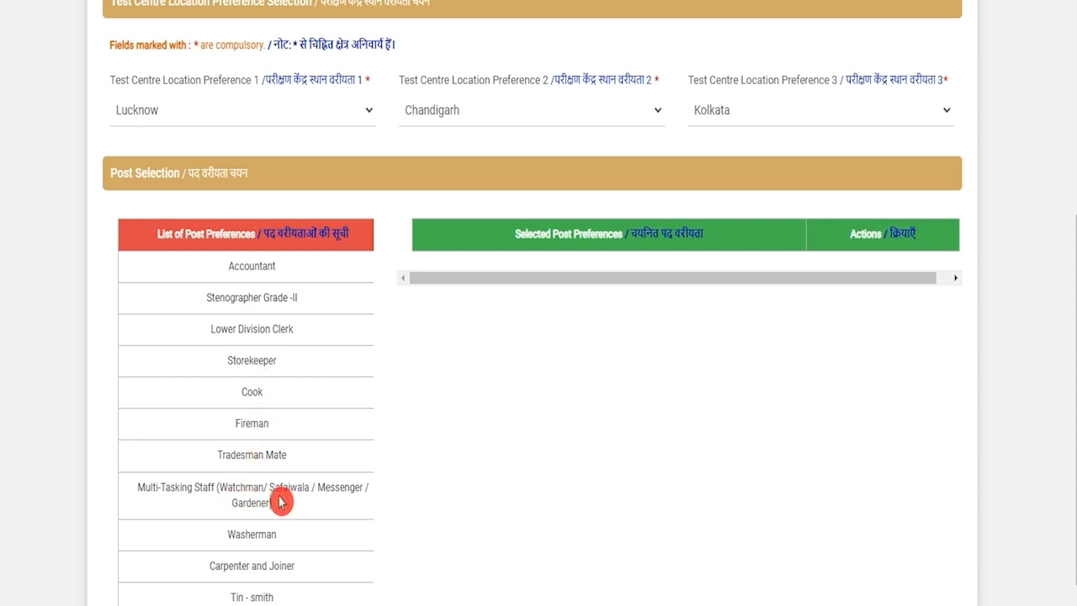
left_click(303, 493)
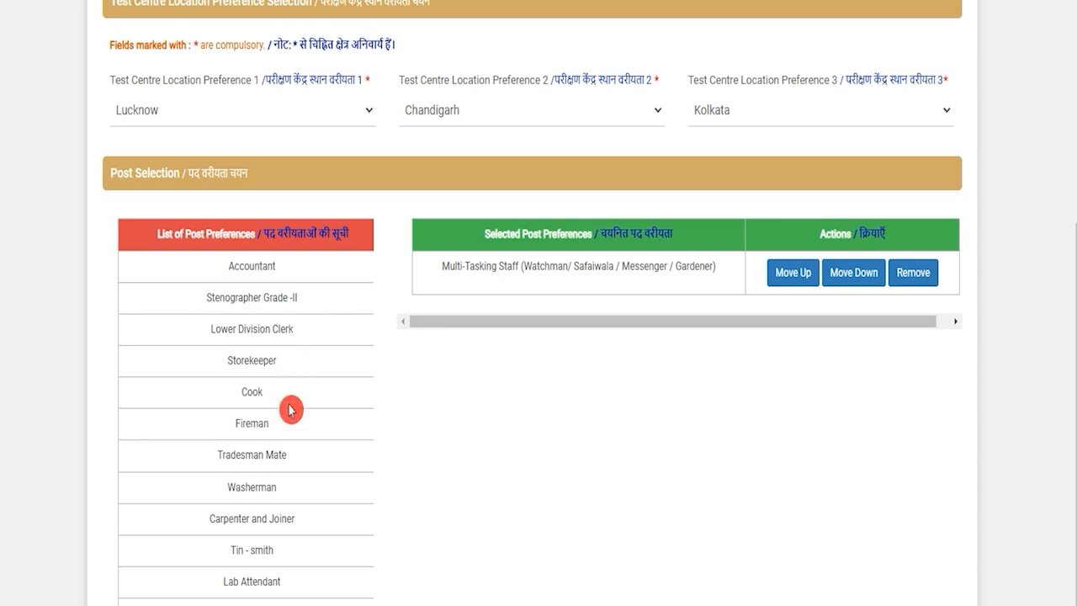
left_click(281, 455)
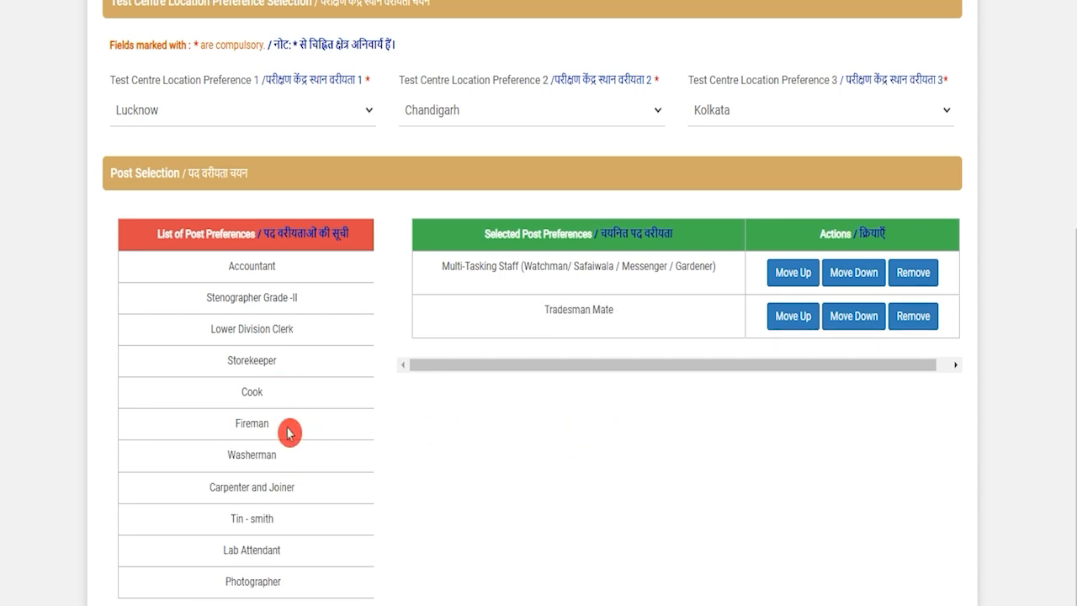
Add Storekeeper, Lower Division Clerk, Stenographer Grade -II, Fireman, and Carpenter and Joiner to the selected post preferences, in that order
left_click(275, 365)
left_click(268, 329)
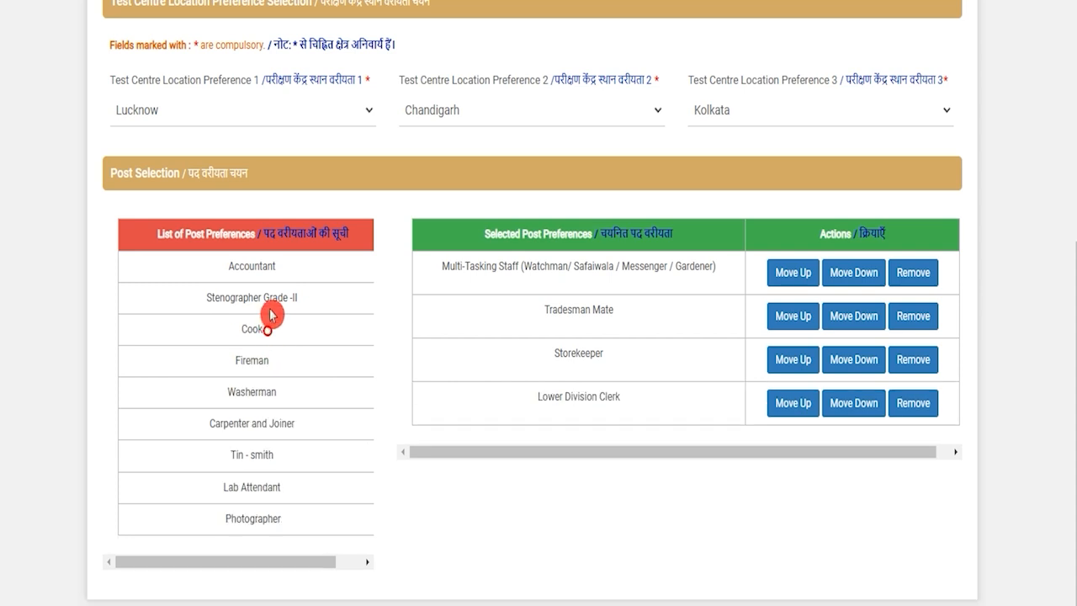
left_click(270, 312)
left_click(268, 352)
left_click(262, 383)
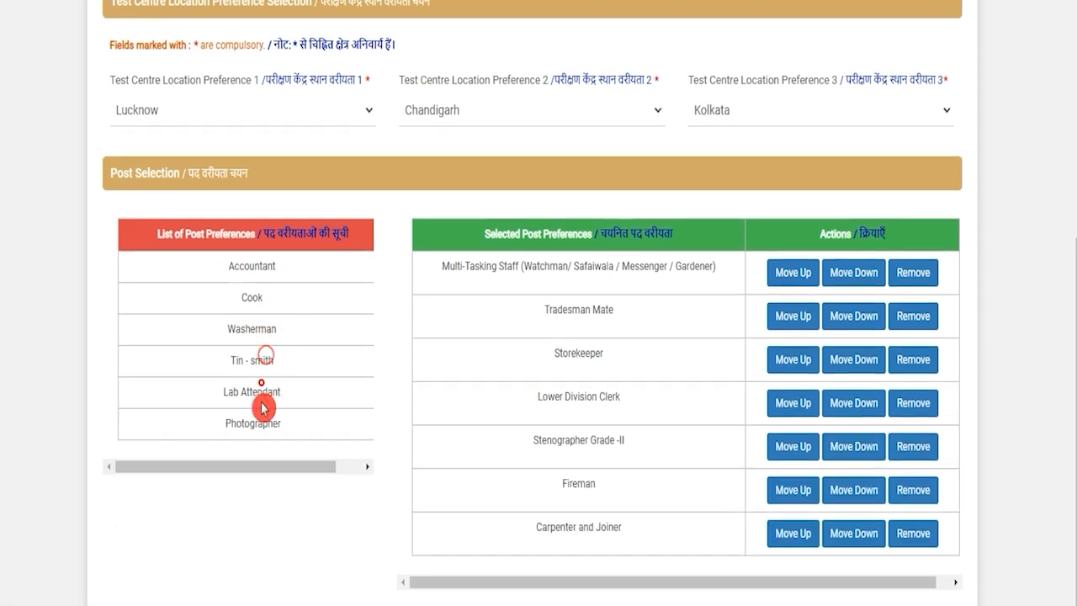
Add Lab Attendant, Photographer, Tin - smith, Washerman, Cook and Accountant to the selected post preferences, in that order
left_click(261, 382)
left_click(268, 391)
left_click(262, 360)
left_click(263, 329)
left_click(264, 298)
left_click(268, 267)
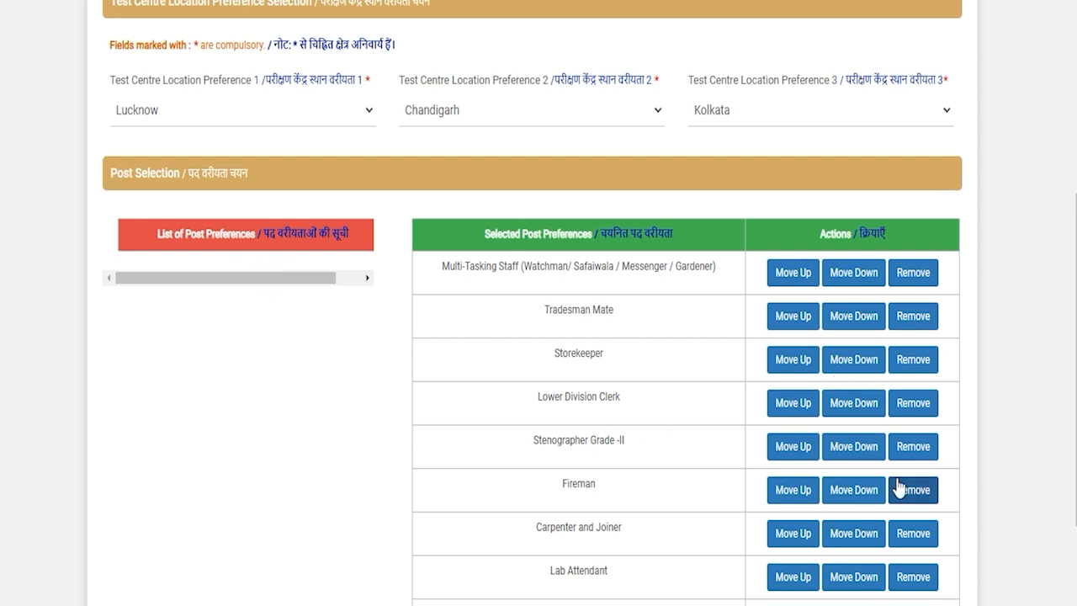
Review the order of the selected post preferences, then save and continue to the Educational Qualification page
scroll(899, 488, "down", 2)
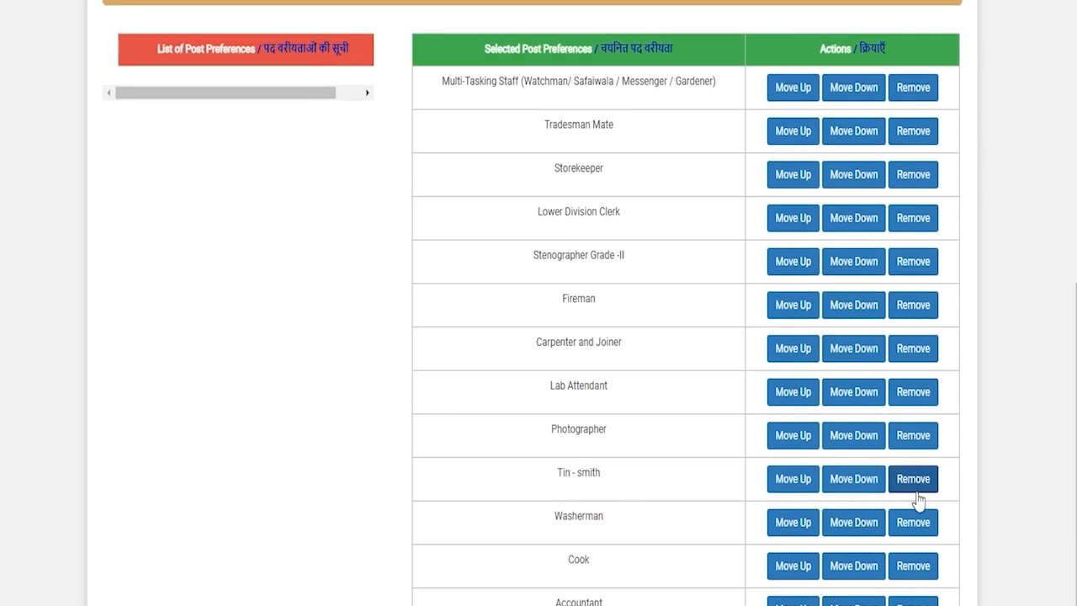
left_click(739, 534)
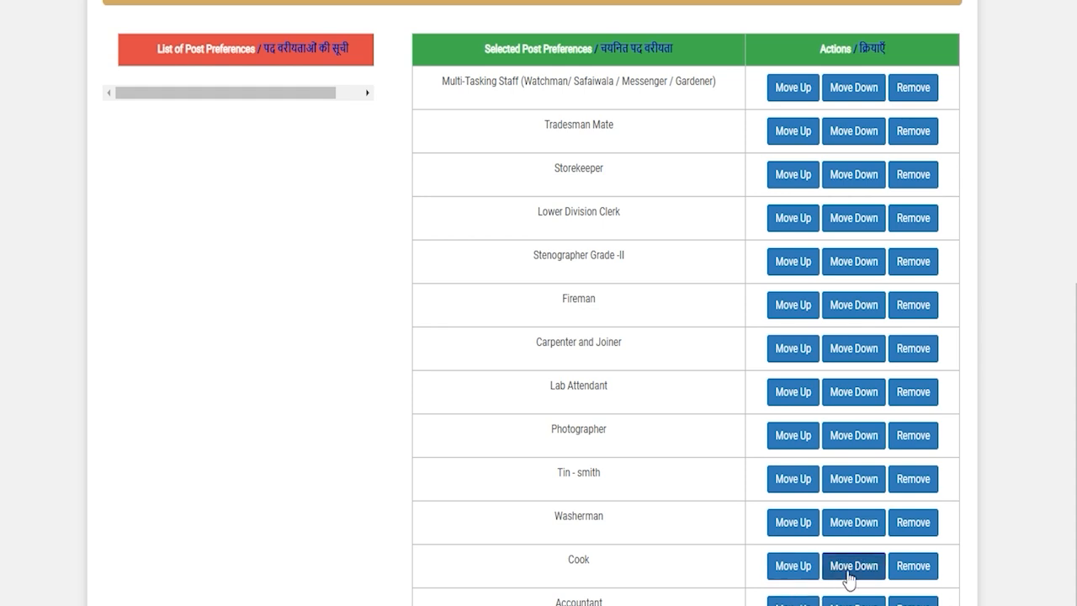
scroll(633, 575, "up", 3)
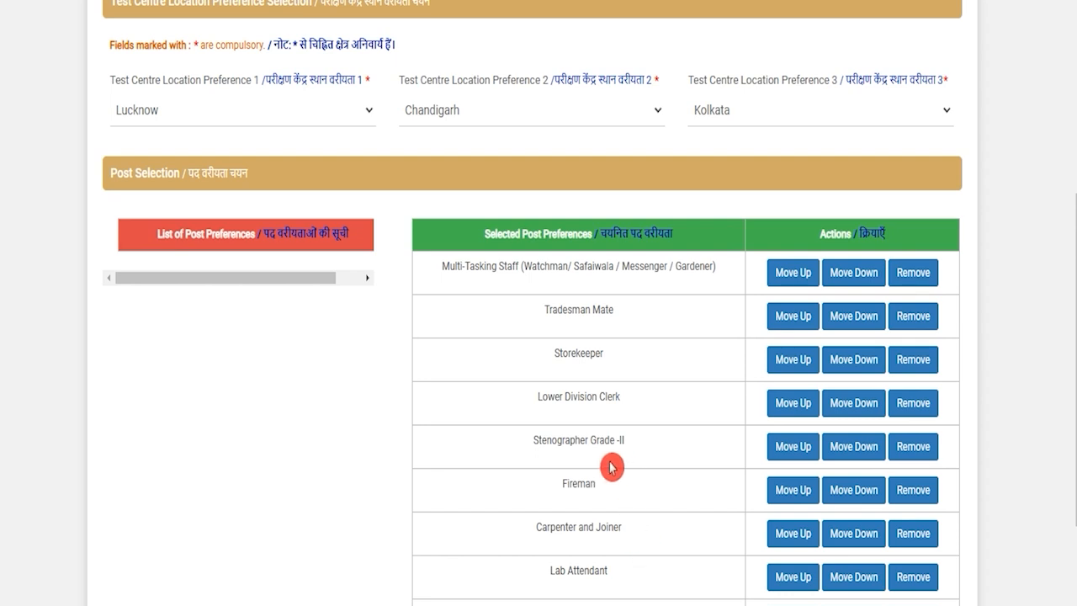
scroll(620, 468, "up", 1)
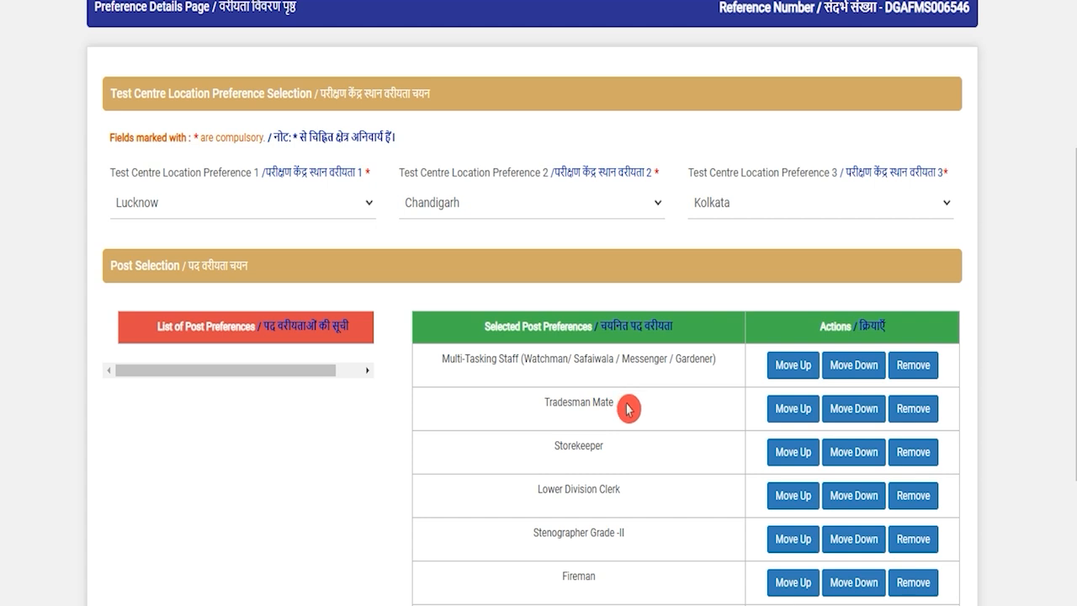
scroll(641, 435, "down", 3)
scroll(641, 435, "down", 2)
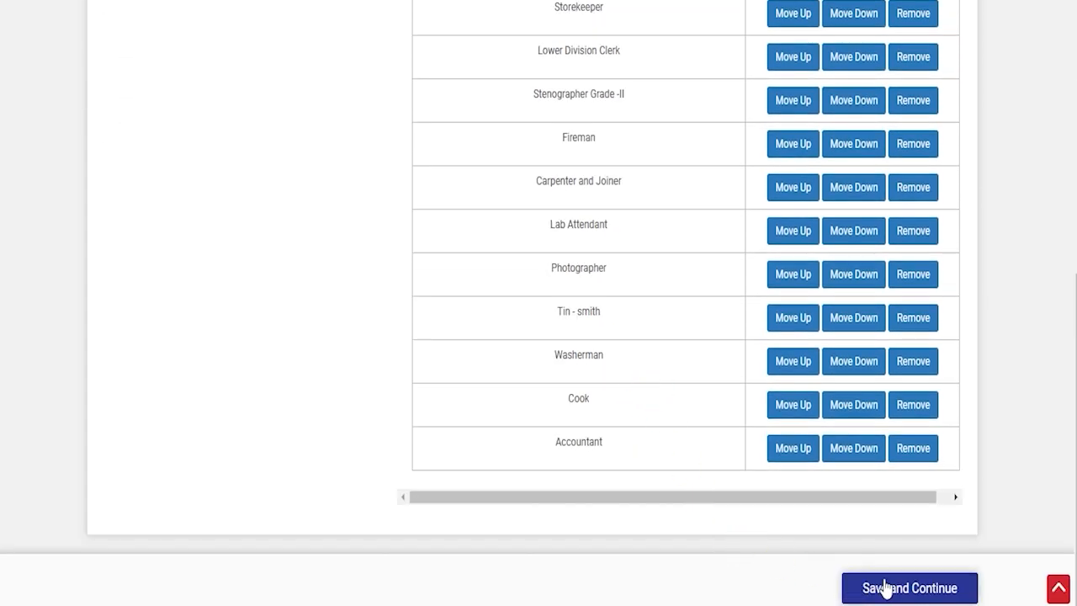
left_click(894, 591)
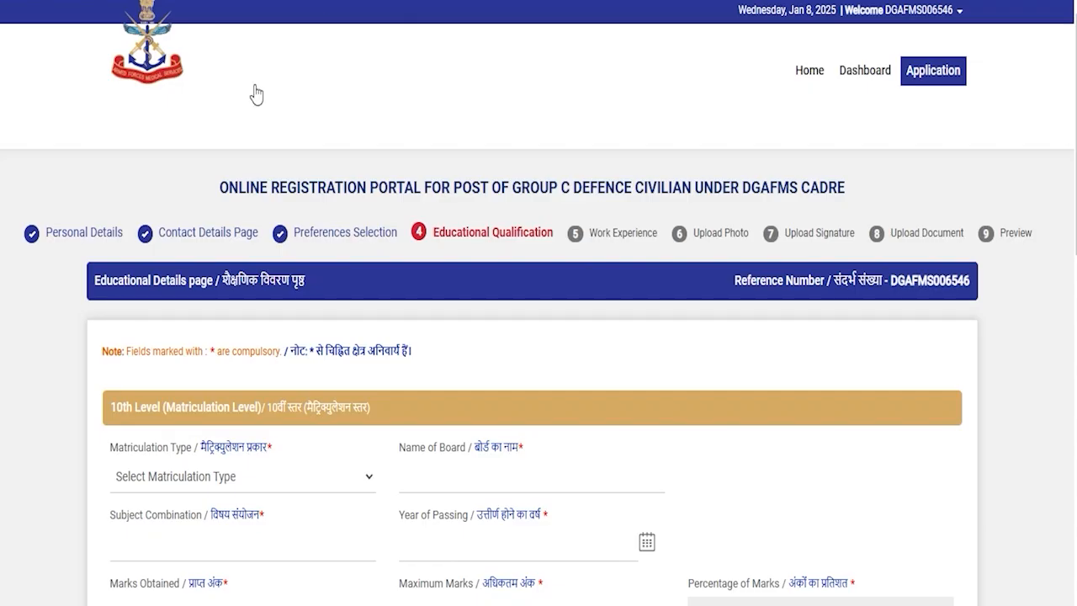
Switch to the advertisement PDF and examine the essential qualification and experience required for the Accountant post
scroll(402, 448, "down", 3)
left_click(402, 443)
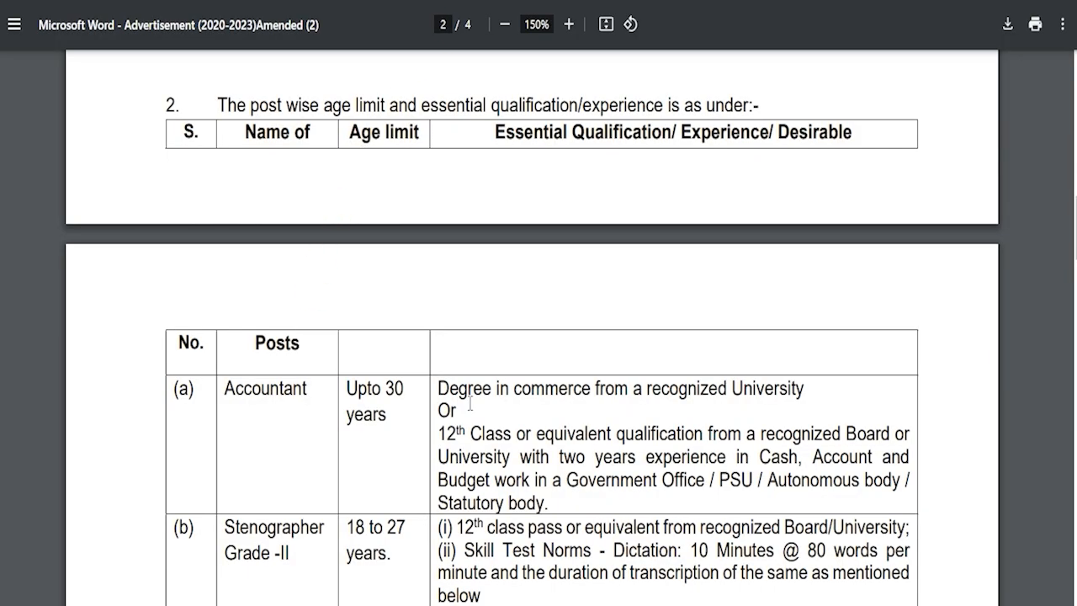
left_click_drag(238, 384, 293, 389)
left_click_drag(556, 133, 837, 133)
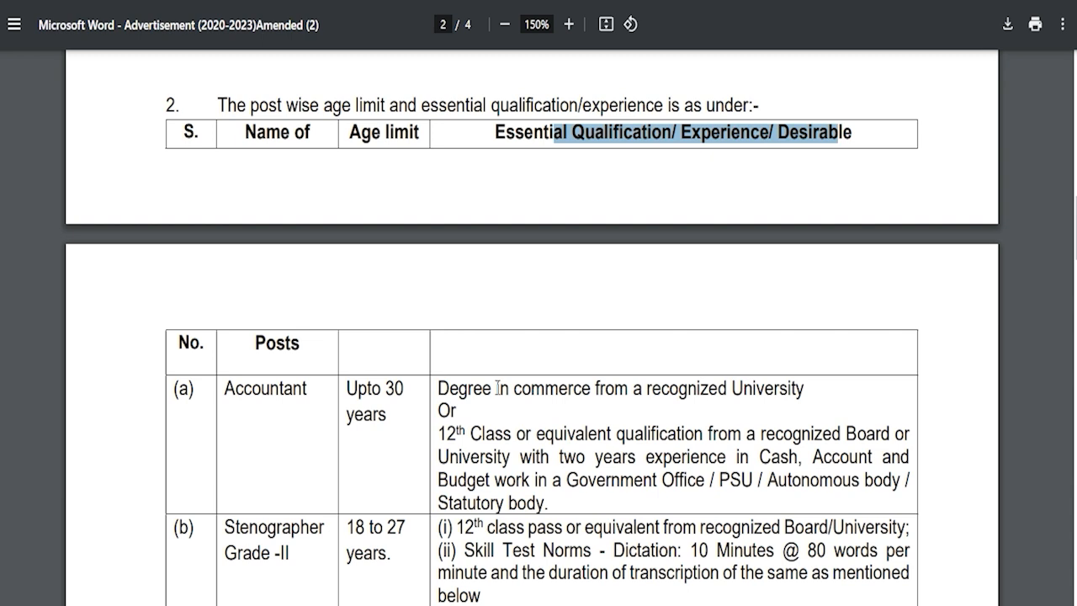
scroll(497, 388, "down", 3)
left_click_drag(283, 260, 274, 236)
left_click_drag(244, 198, 301, 202)
left_click_drag(463, 202, 688, 202)
left_click(454, 247)
left_click_drag(455, 246, 776, 271)
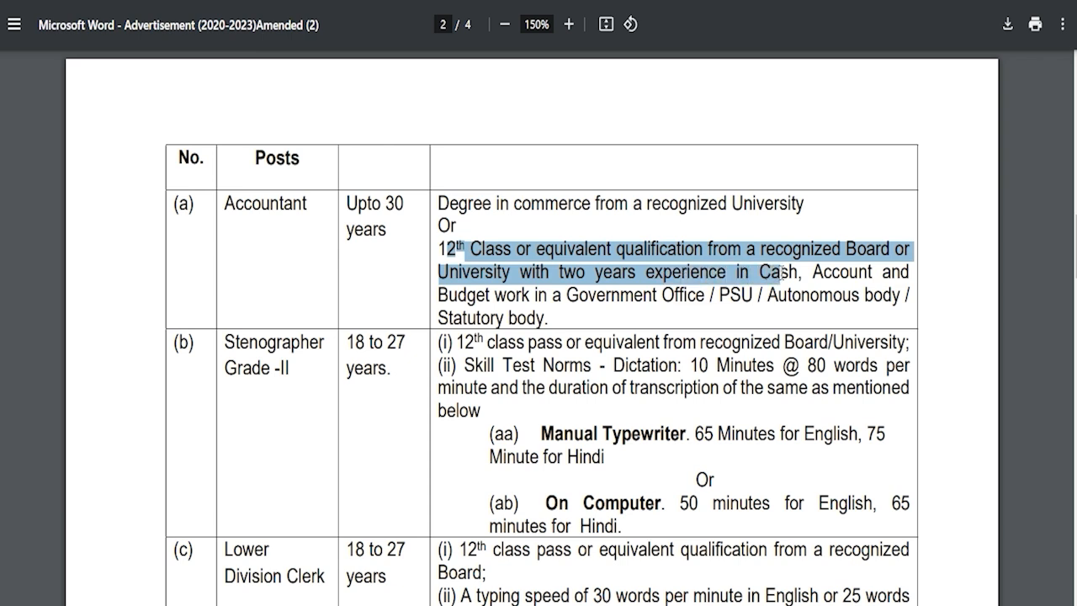
left_click_drag(535, 295, 673, 294)
Examine the Stenographer Grade -II qualification and skill test norms, and skim the requirements from Lower Division Clerk to Fireman
left_click_drag(240, 345, 301, 345)
left_click_drag(467, 345, 683, 345)
left_click_drag(465, 365, 631, 514)
scroll(619, 461, "down", 1)
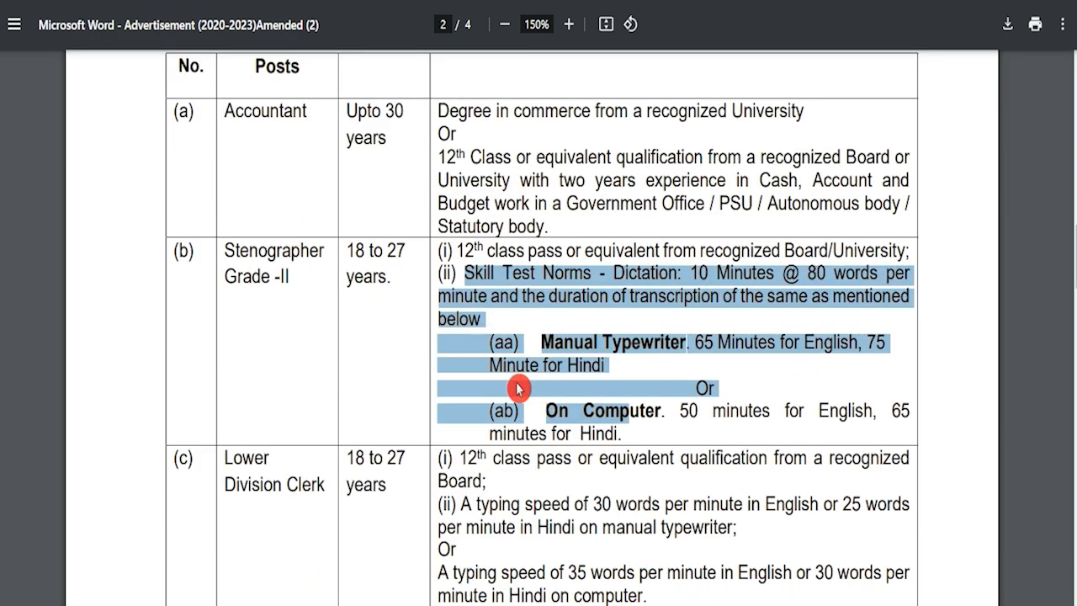
scroll(518, 388, "down", 6)
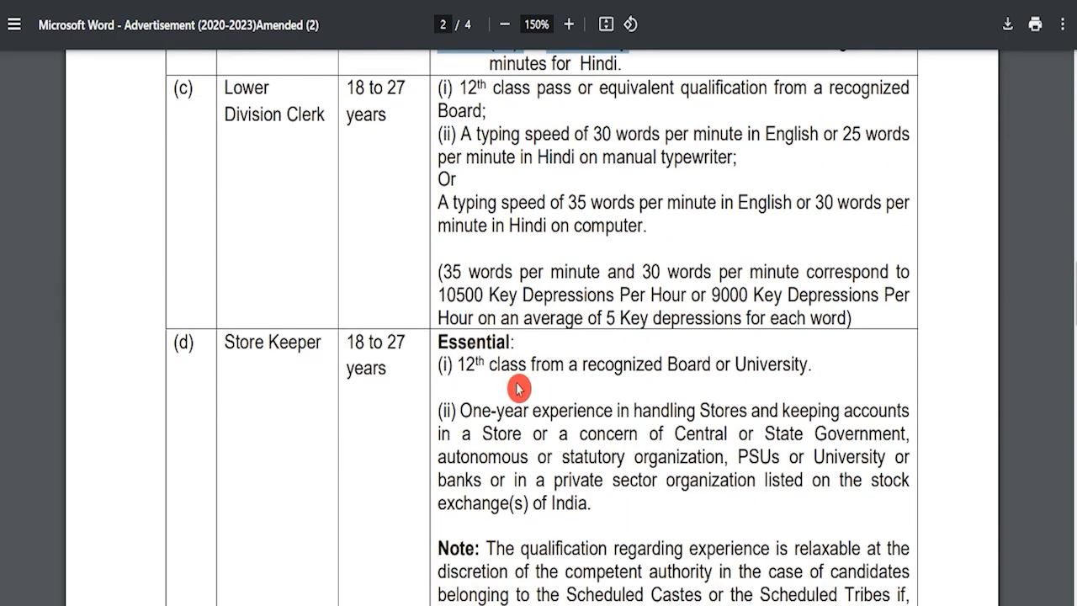
scroll(517, 387, "down", 2)
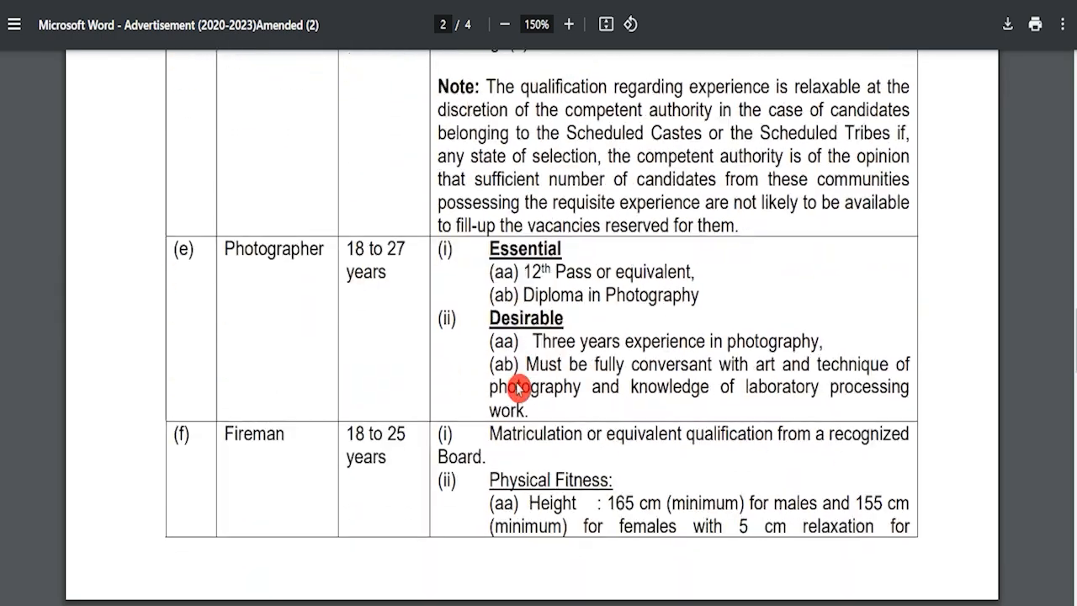
scroll(518, 387, "down", 6)
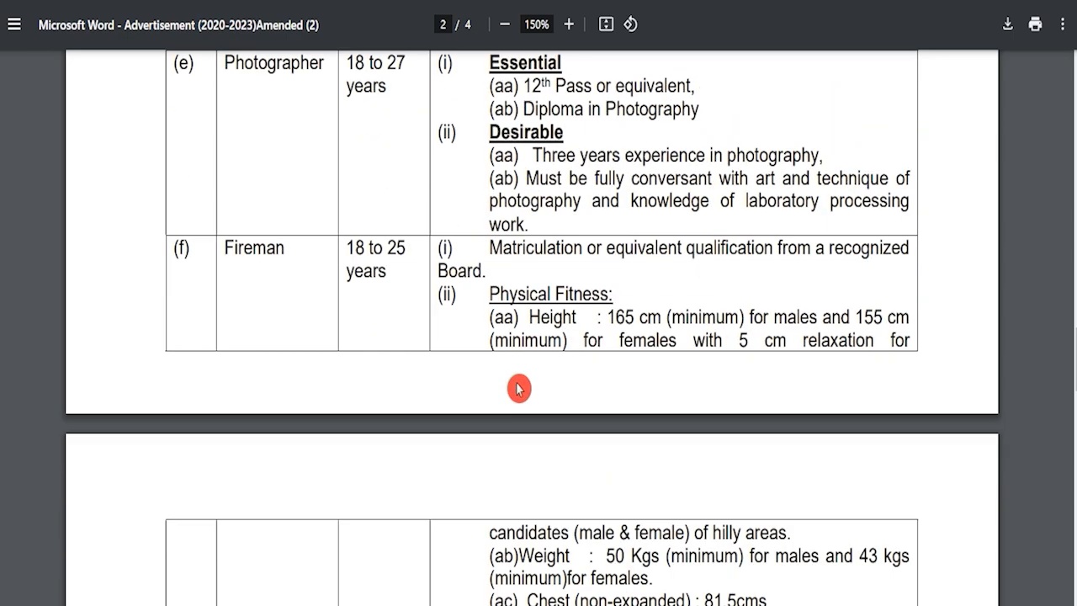
scroll(517, 382, "up", 4)
scroll(519, 378, "down", 9)
scroll(522, 378, "down", 2)
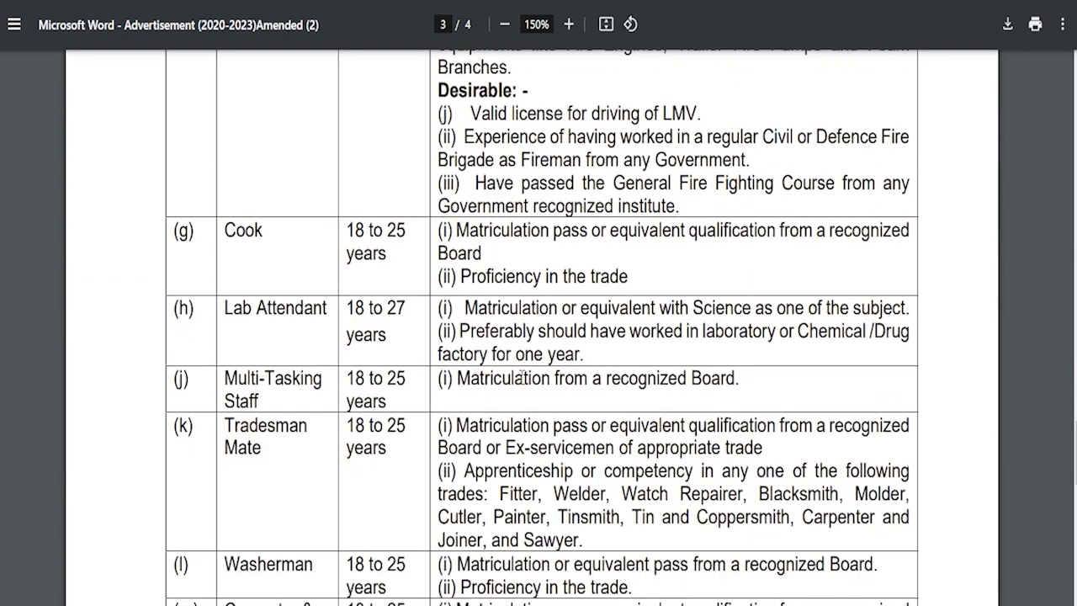
Examine the qualification requirements for the Cook and Multi-Tasking Staff posts by highlighting their text
left_click_drag(472, 238, 616, 232)
left_click_drag(473, 279, 602, 279)
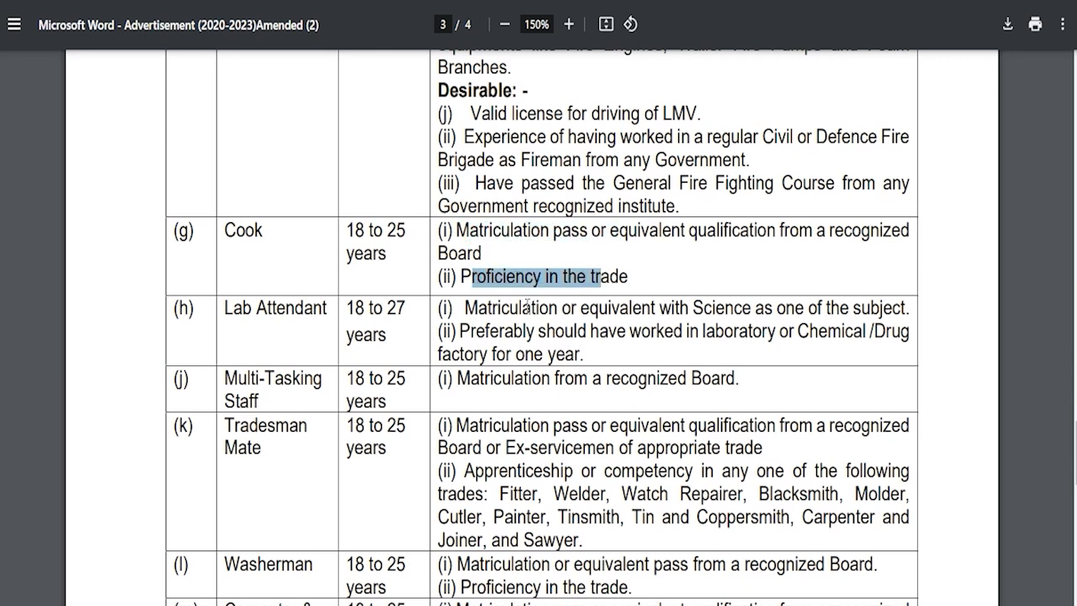
left_click_drag(251, 378, 313, 379)
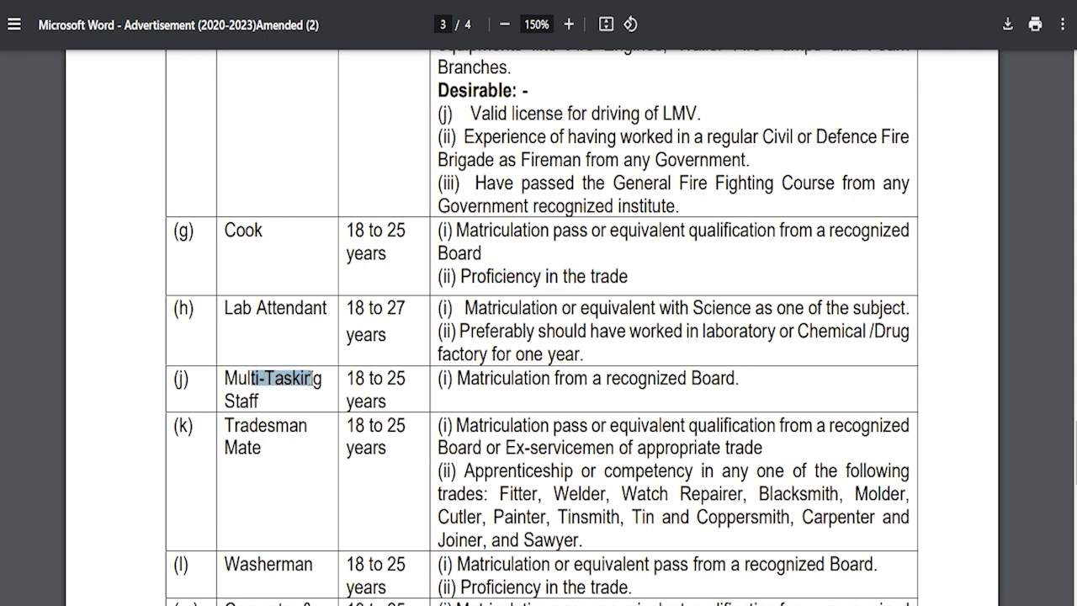
left_click_drag(478, 378, 690, 378)
left_click(693, 378)
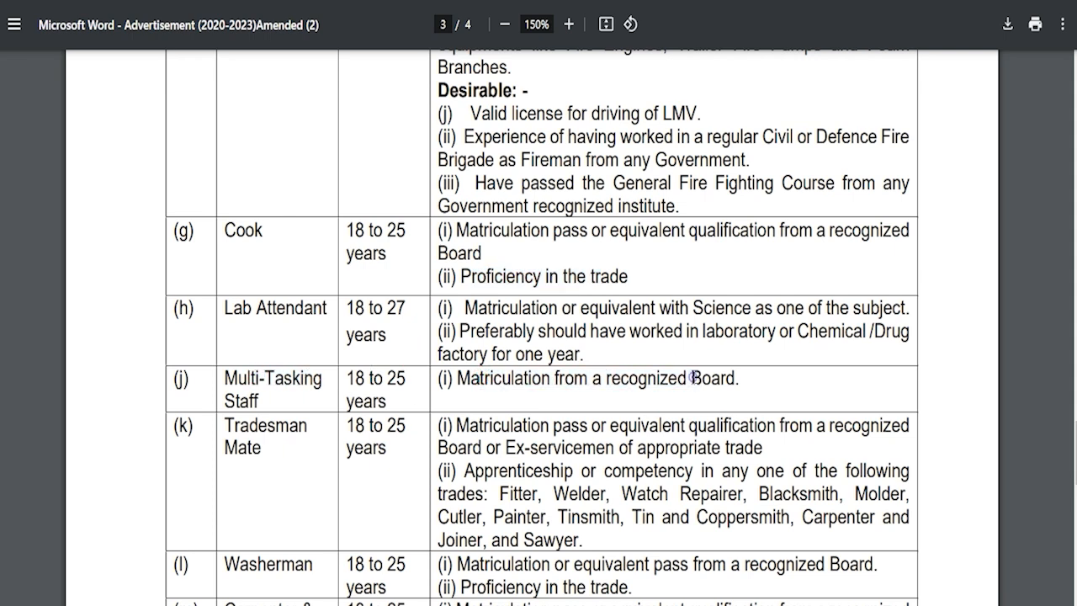
Examine the matriculation and trade requirements for the Tradesman Mate and Washerman posts by highlighting their text
left_click_drag(249, 425, 299, 425)
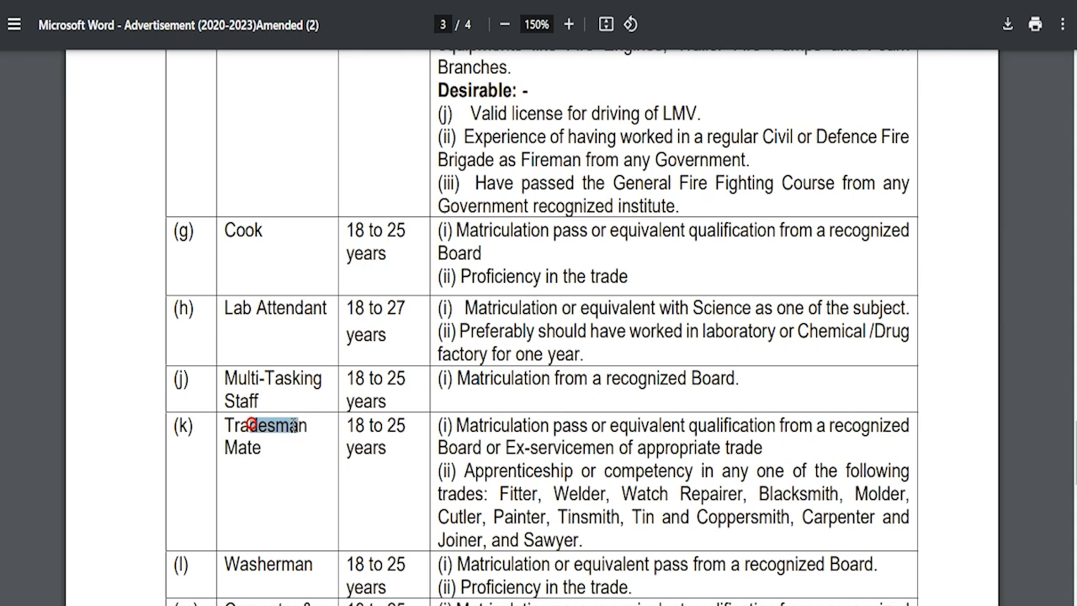
left_click_drag(485, 424, 811, 427)
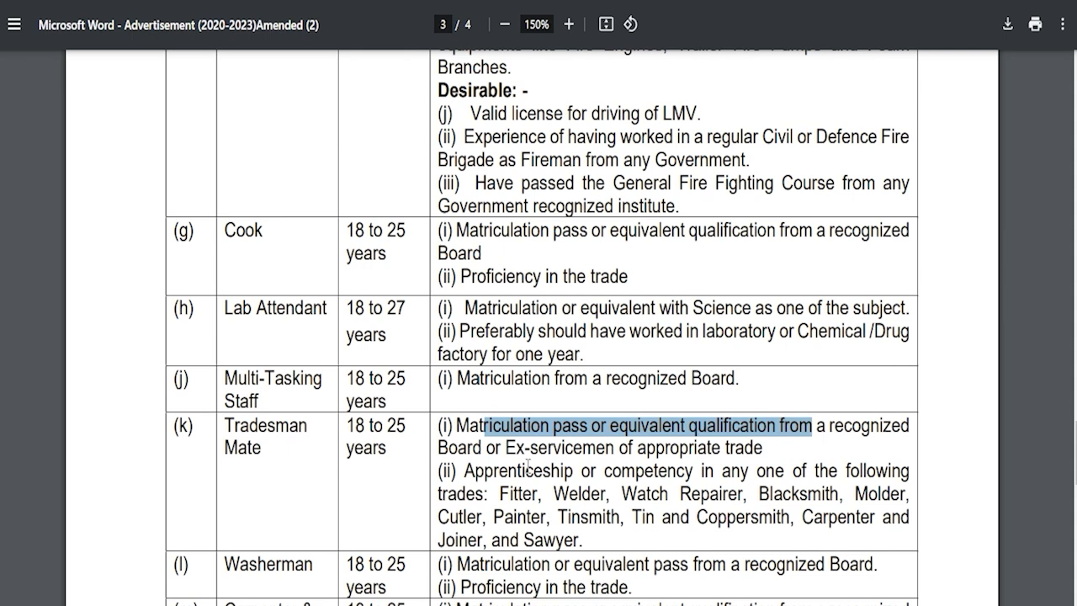
left_click_drag(502, 474, 707, 458)
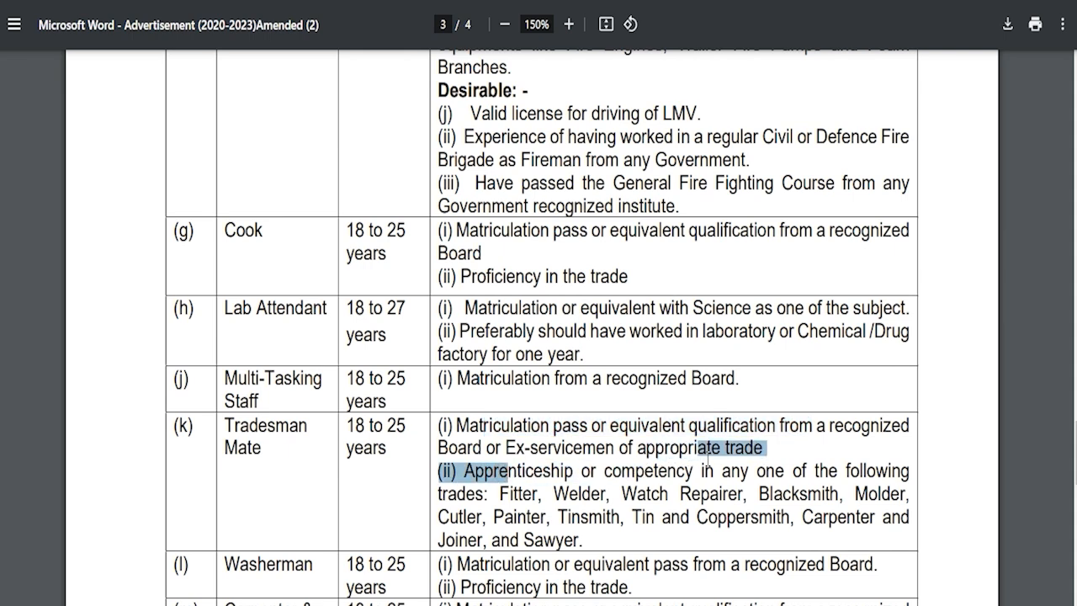
left_click_drag(501, 494, 602, 534)
scroll(564, 502, "down", 2)
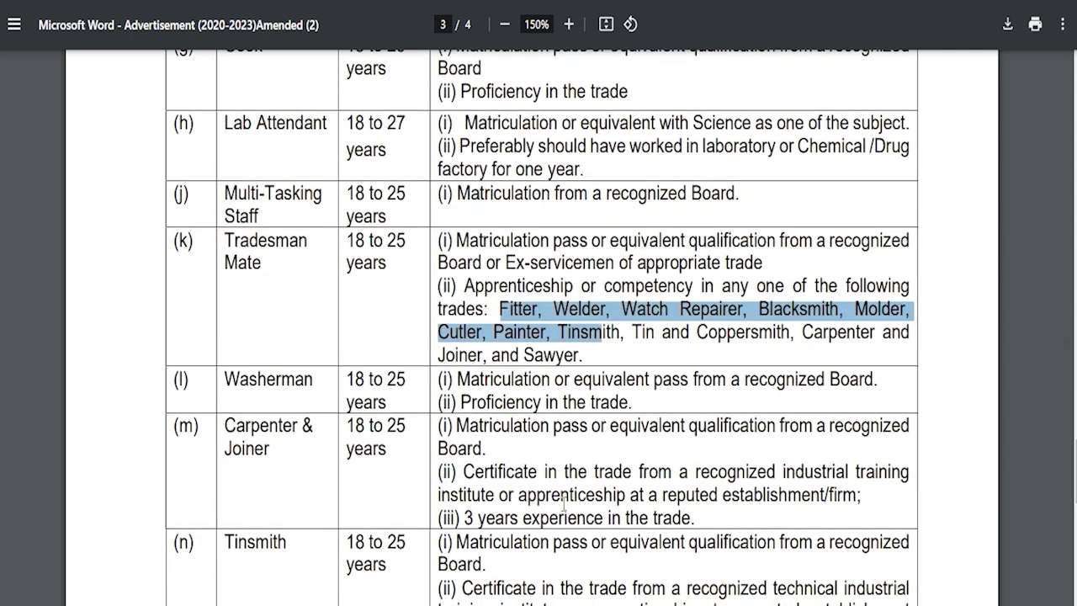
left_click_drag(227, 383, 312, 380)
left_click_drag(471, 382, 637, 407)
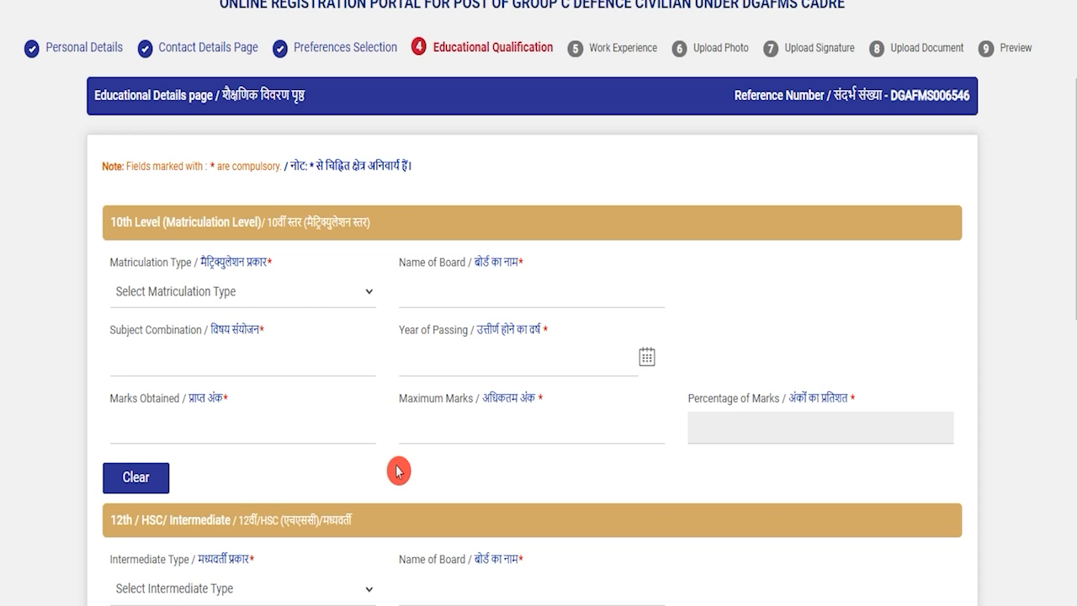
Return to the application form and fill the 10th Level section with matriculation type 10th/SSC, board CBSE and subject combination Art
left_click_drag(137, 223, 300, 223)
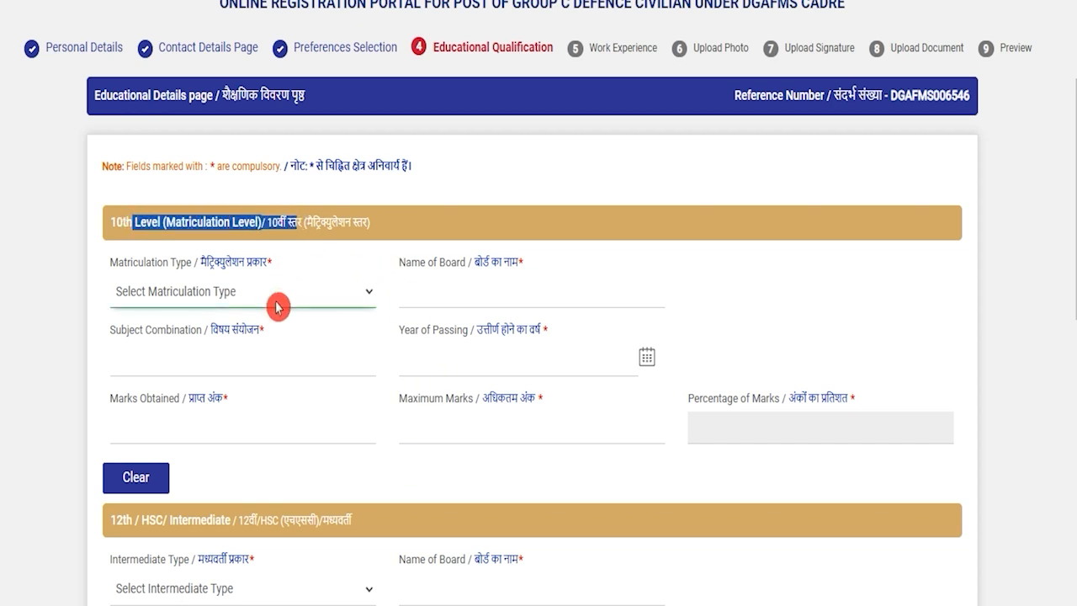
left_click(276, 304)
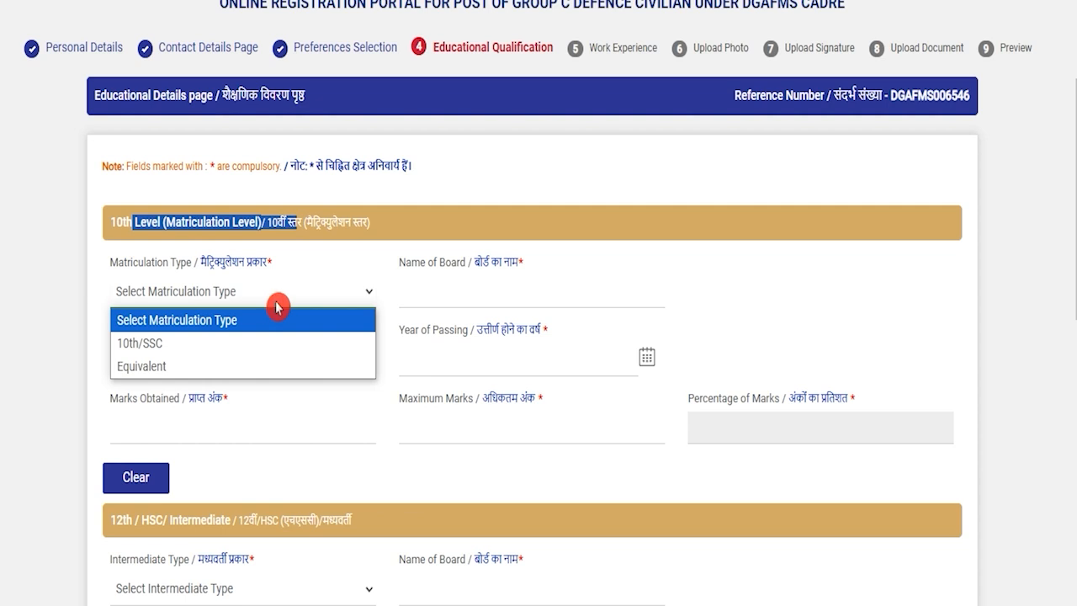
left_click(168, 345)
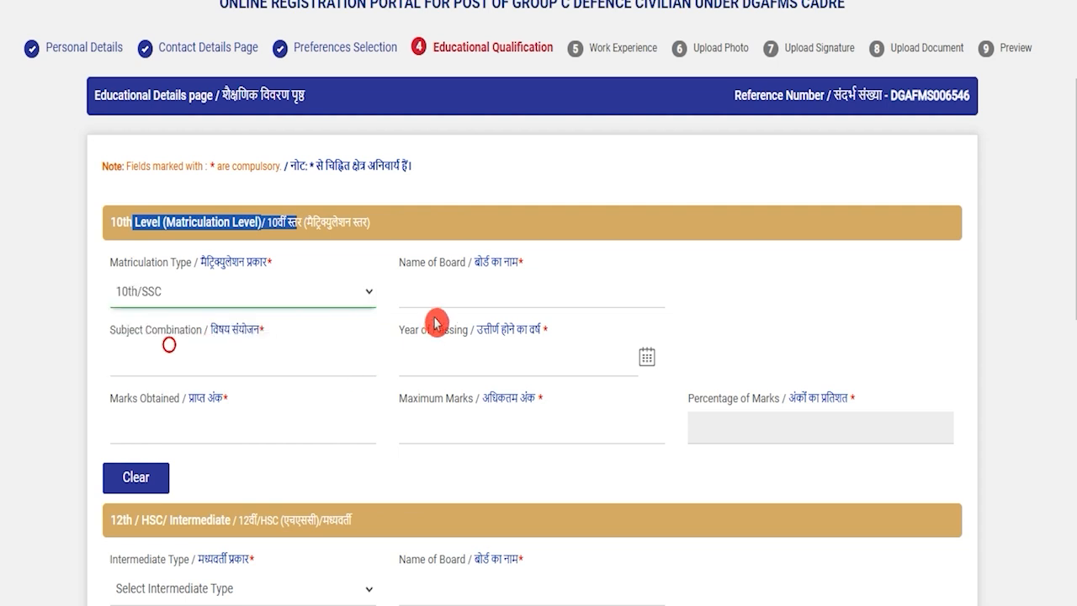
left_click(453, 300)
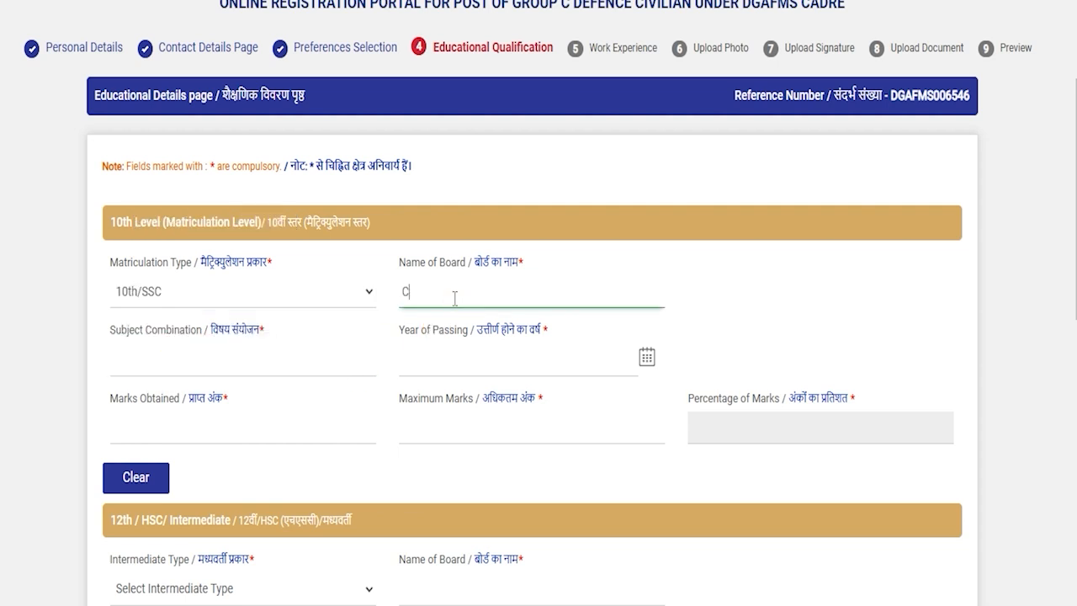
type("CBSE")
left_click(240, 373)
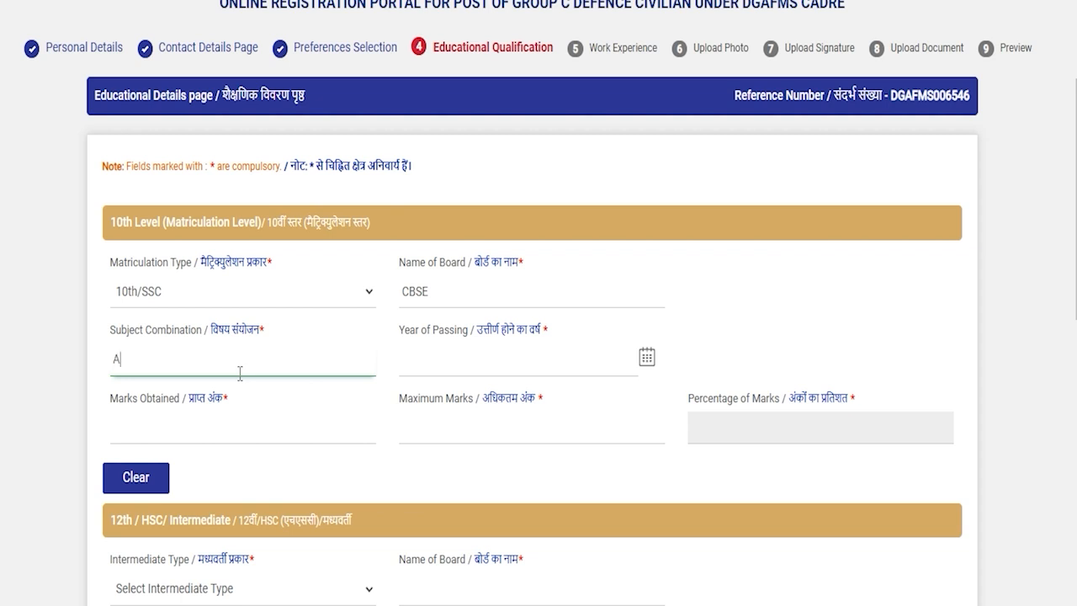
type("Art")
Open the Year of Passing calendar in the 10th Level section and check its month and year choices
left_click(549, 368)
left_click(646, 358)
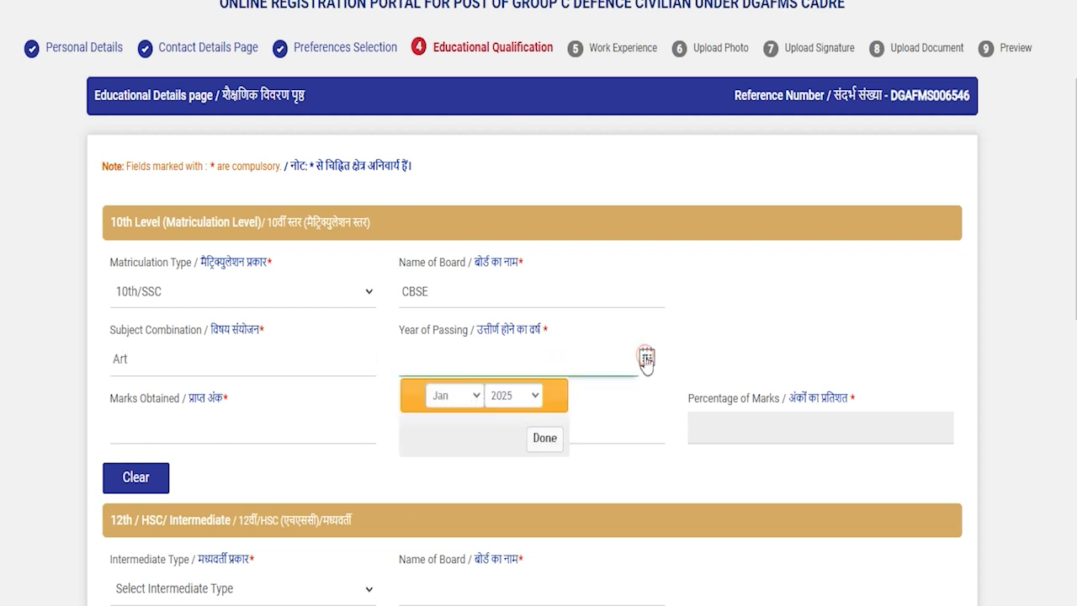
left_click(448, 401)
left_click(510, 402)
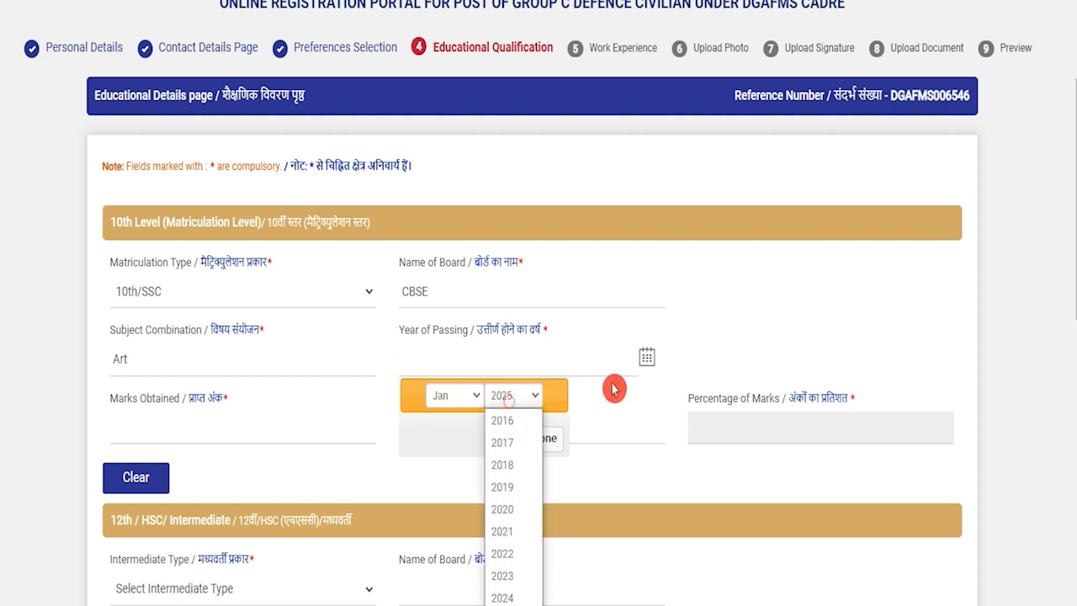
Set the 10th Level marks obtained to 450 and the maximum marks to 600
left_click(238, 432)
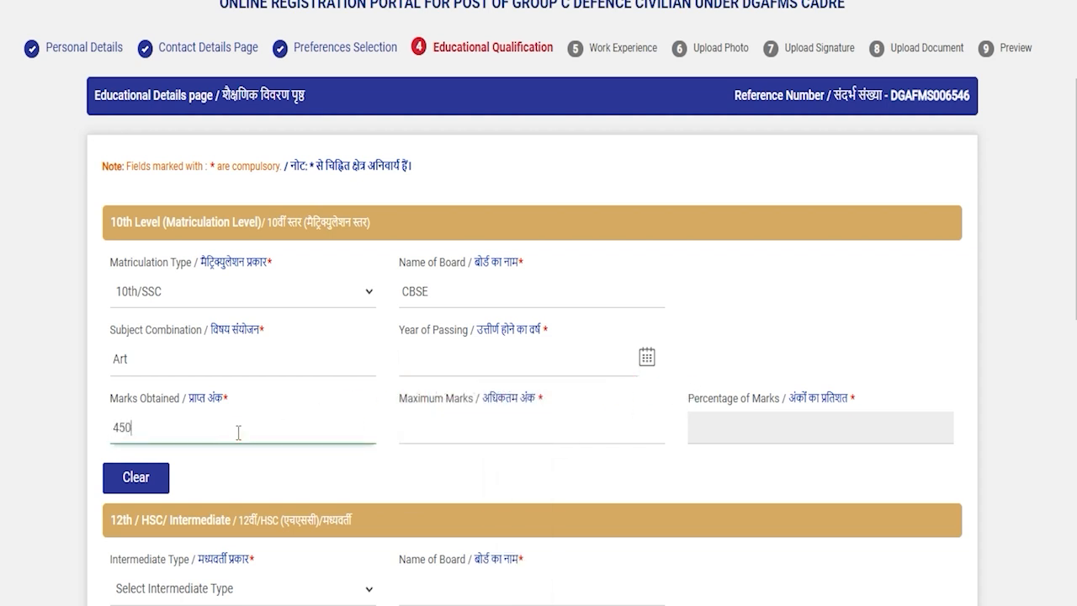
left_click(442, 438)
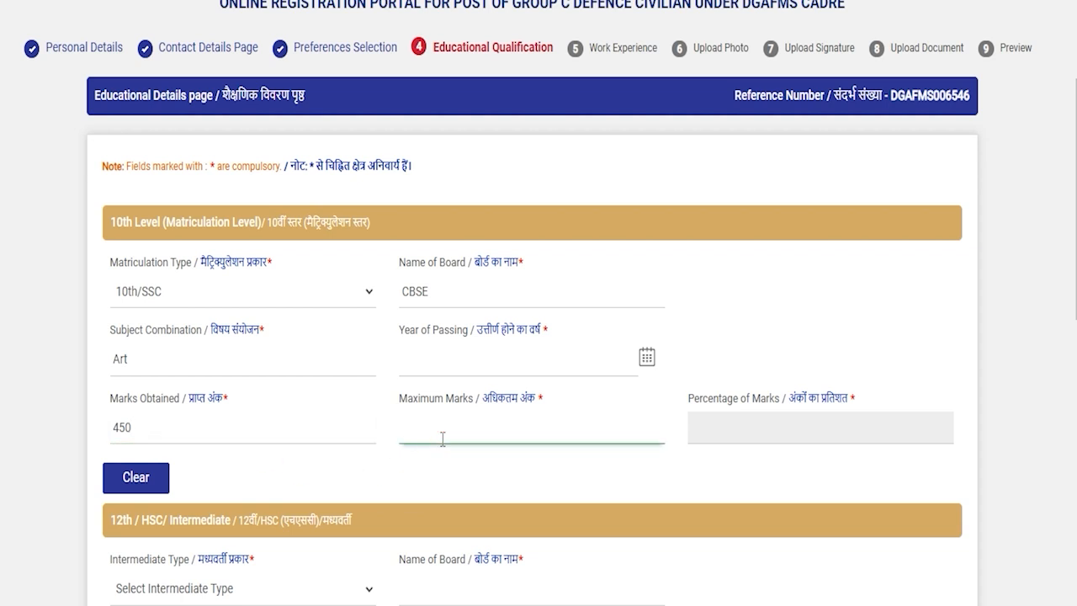
type("600")
left_click(674, 470)
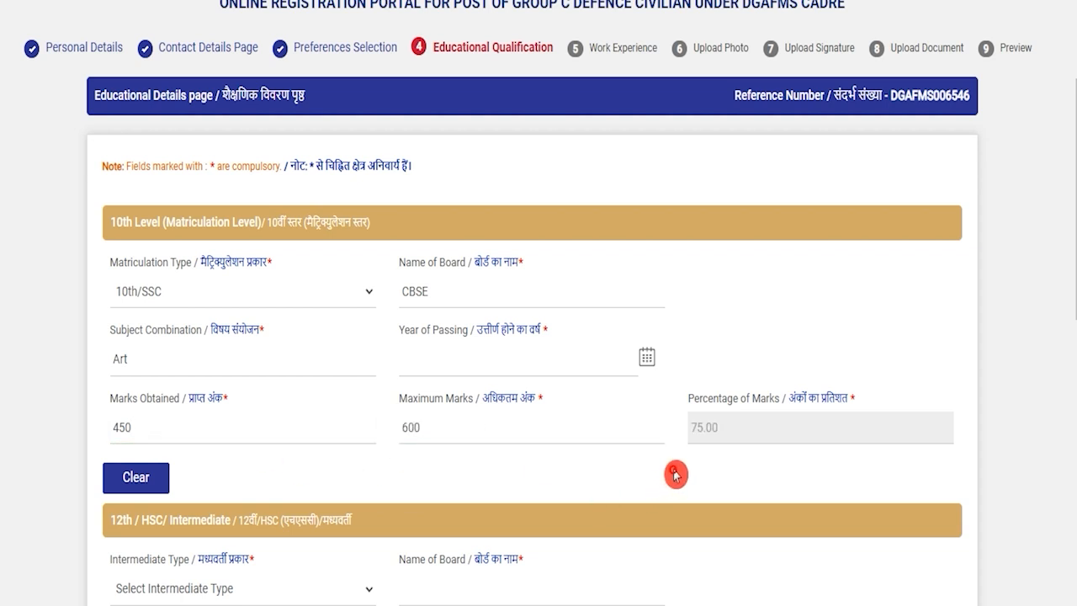
Check the 10th Level percentage field and look over the fields of the 12th / HSC / Intermediate section
left_click(694, 432)
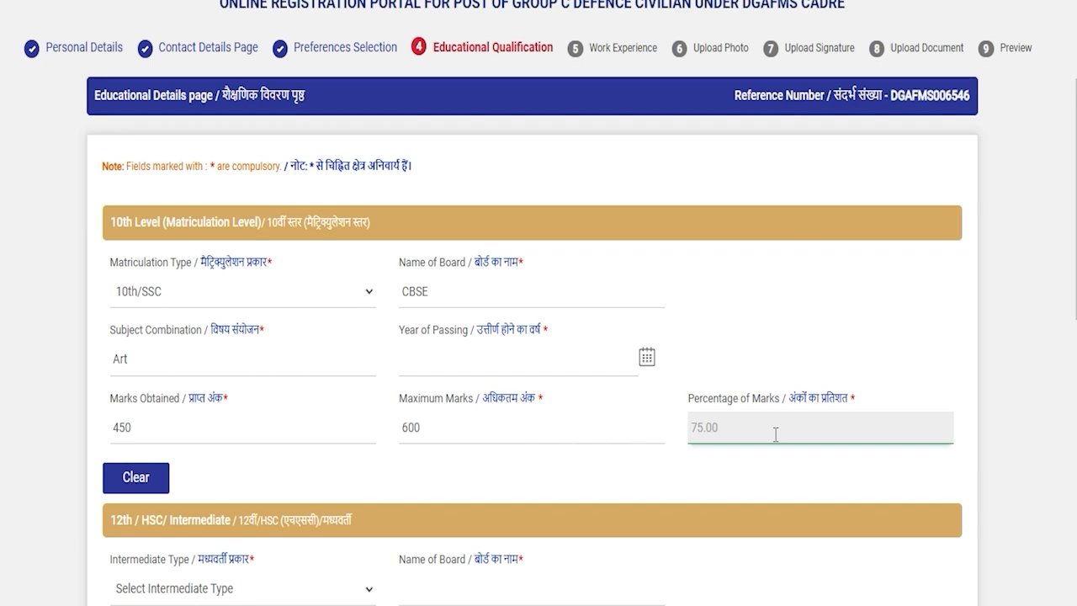
left_click(583, 458)
scroll(583, 458, "down", 3)
left_click_drag(140, 244, 232, 244)
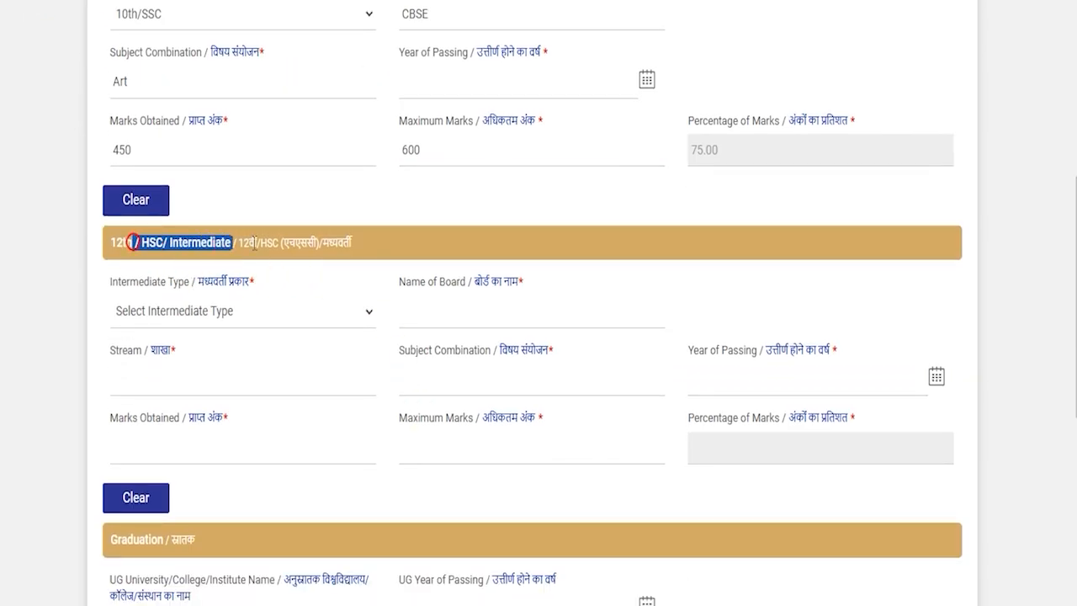
left_click(404, 446)
scroll(404, 446, "down", 2)
scroll(402, 459, "down", 2)
Enter CCS as the UG university/college/institute name in the Graduation section
left_click(264, 294)
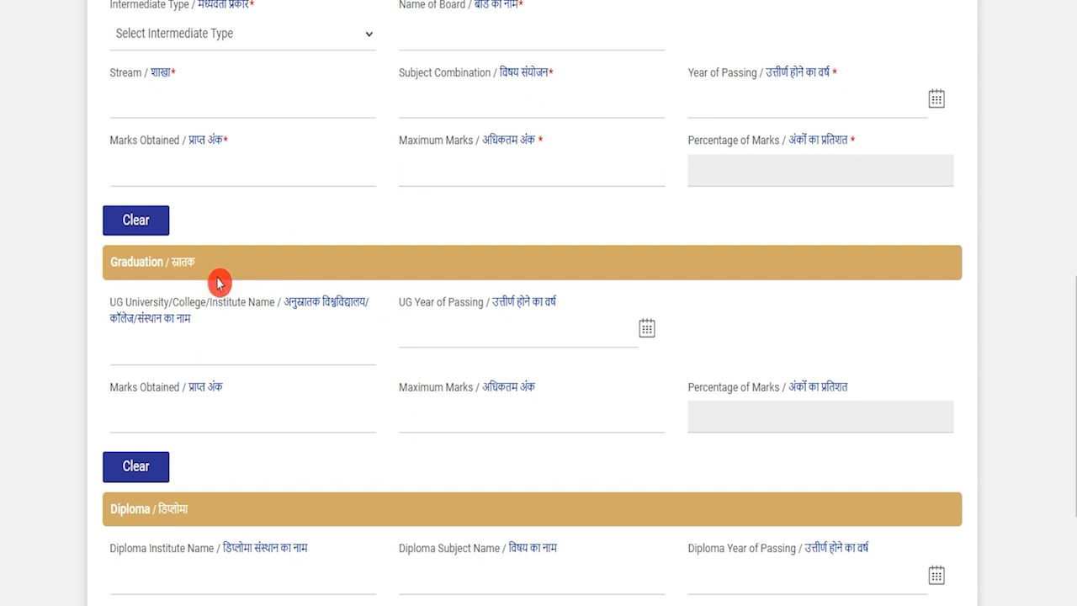
left_click_drag(125, 262, 187, 268)
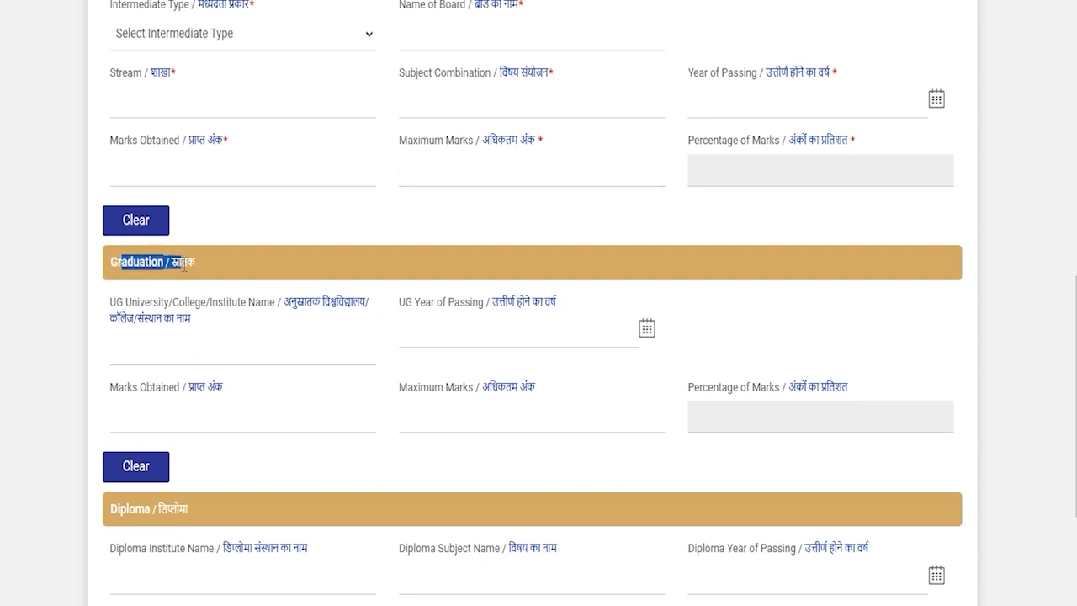
left_click(242, 347)
type("CCS")
left_click(386, 457)
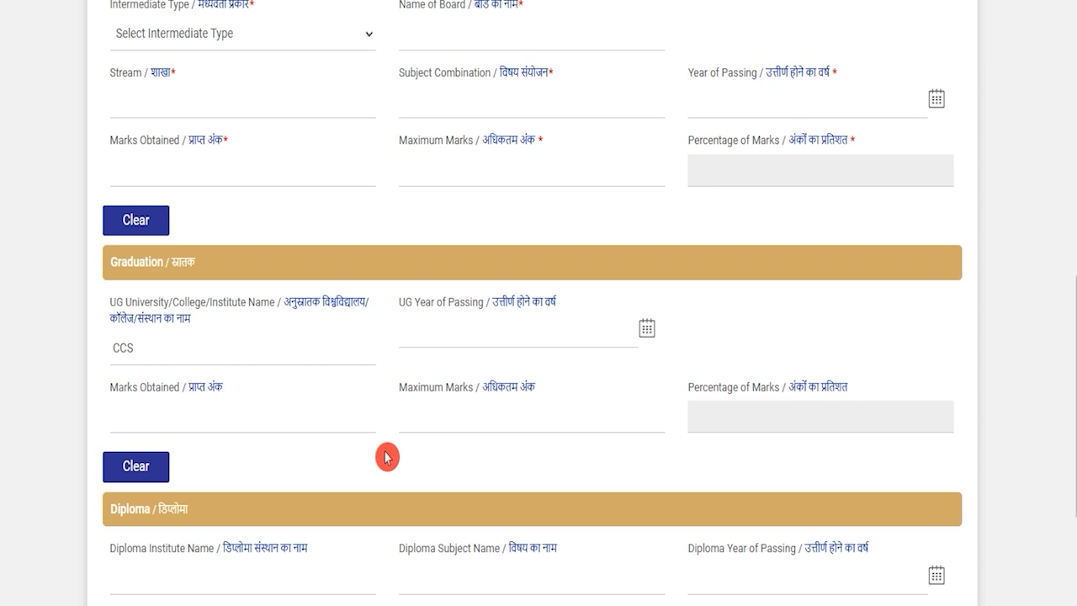
left_click(295, 344)
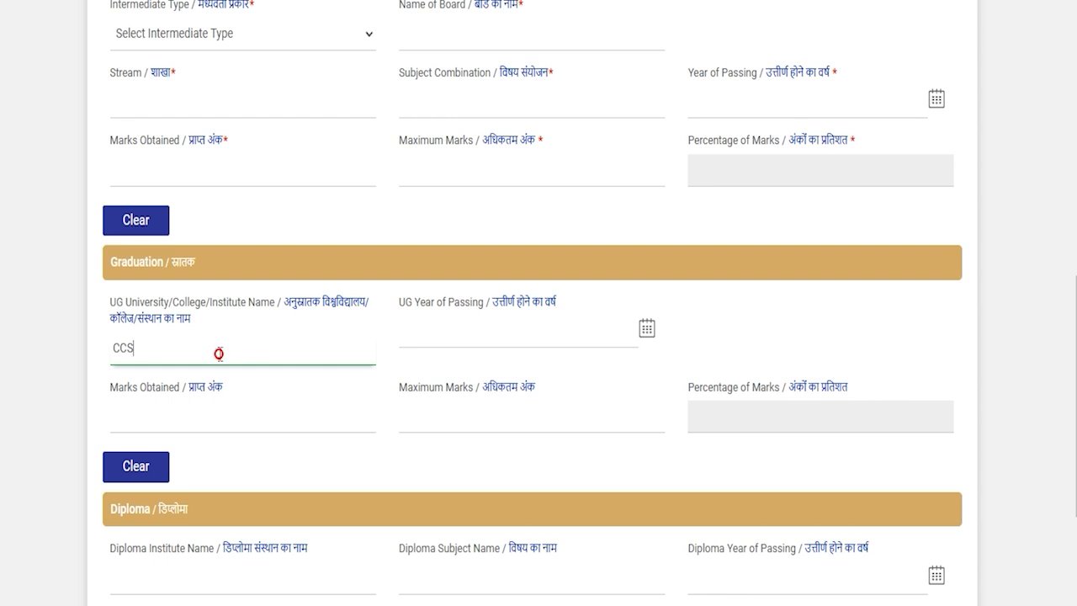
Open the UG Year of Passing calendar and set the Graduation marks obtained to 450 and the maximum marks to 650
left_click(445, 345)
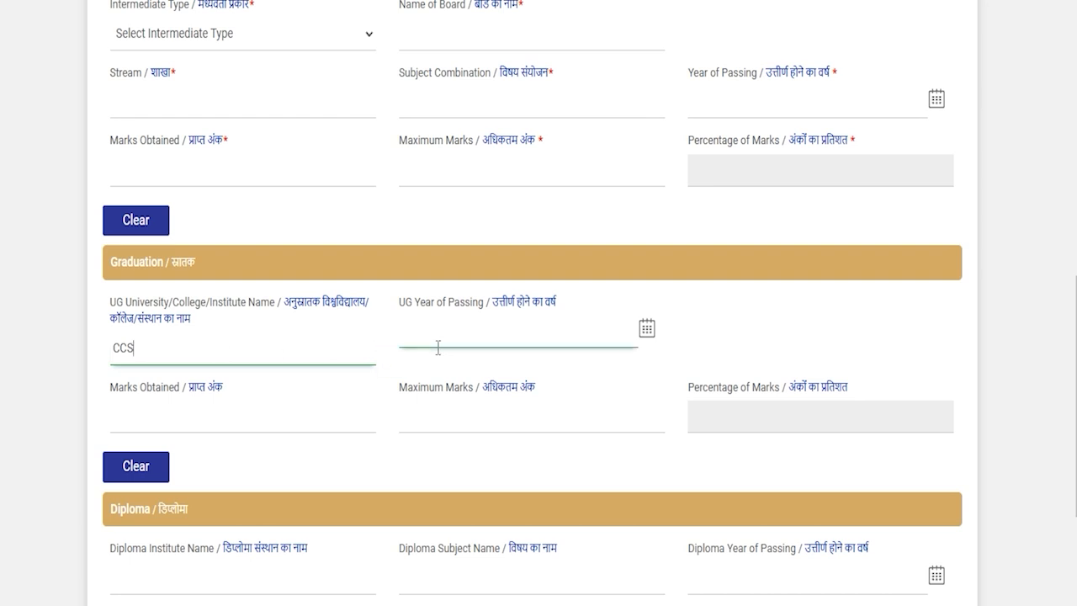
left_click(648, 329)
left_click(333, 421)
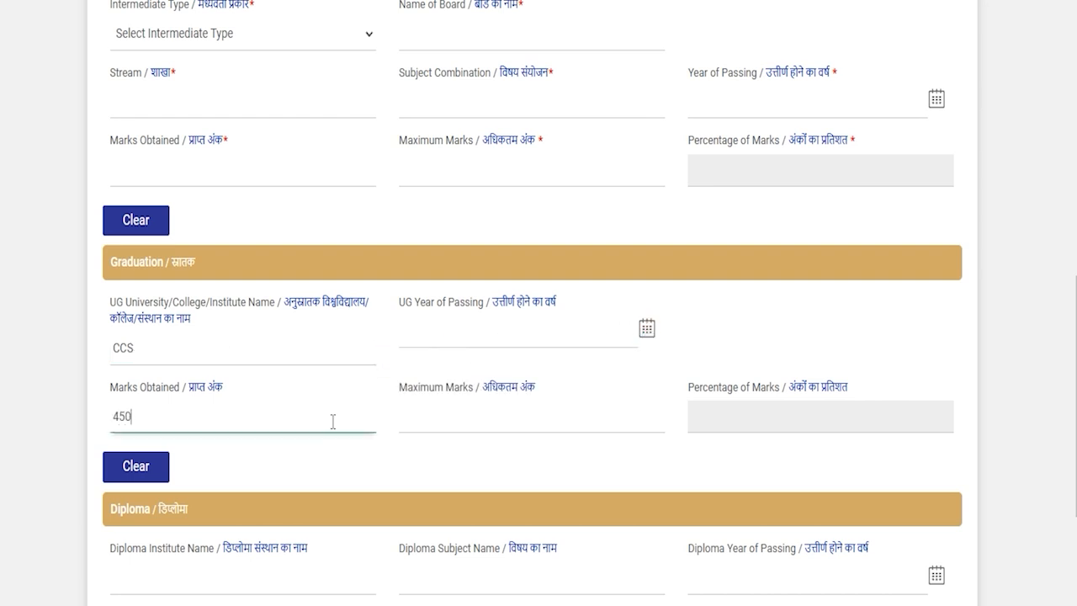
left_click(452, 424)
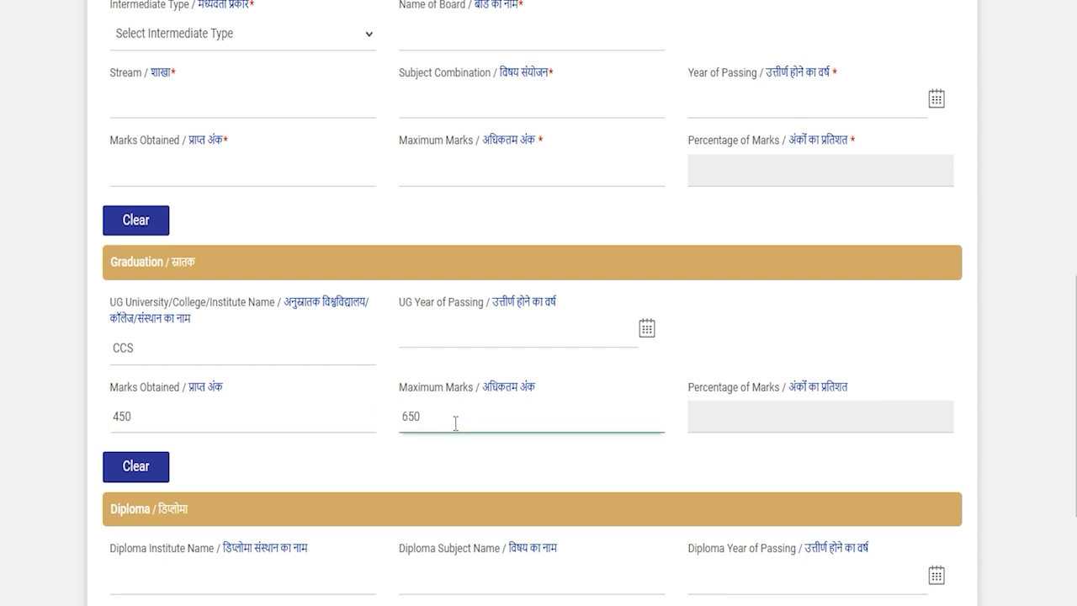
left_click(741, 484)
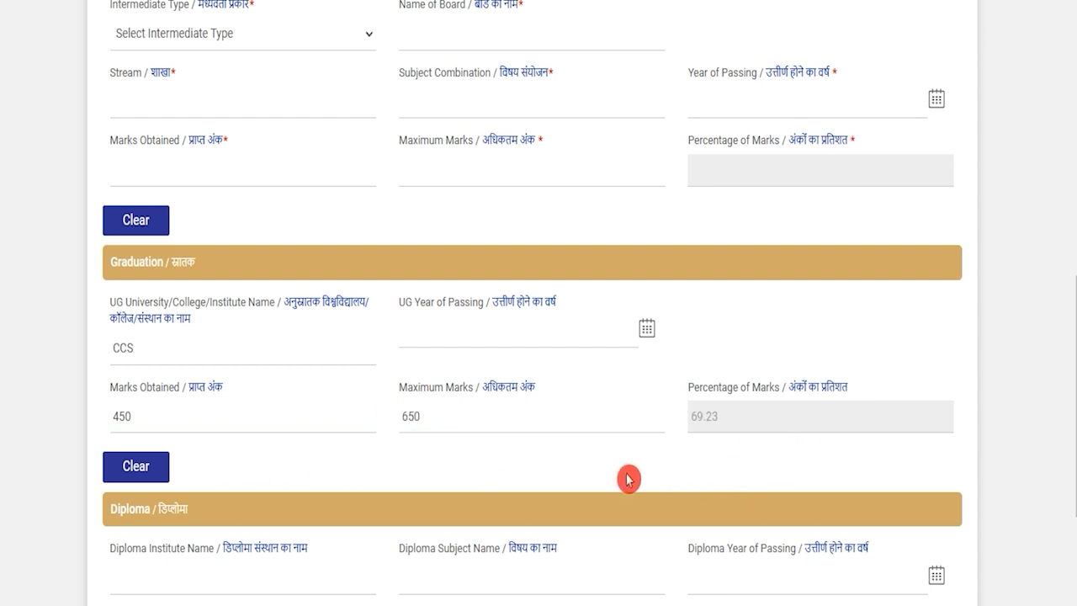
Fill in the Diploma section with the institute name NICT and the subject name Fitter
scroll(627, 478, "down", 3)
left_click(211, 301)
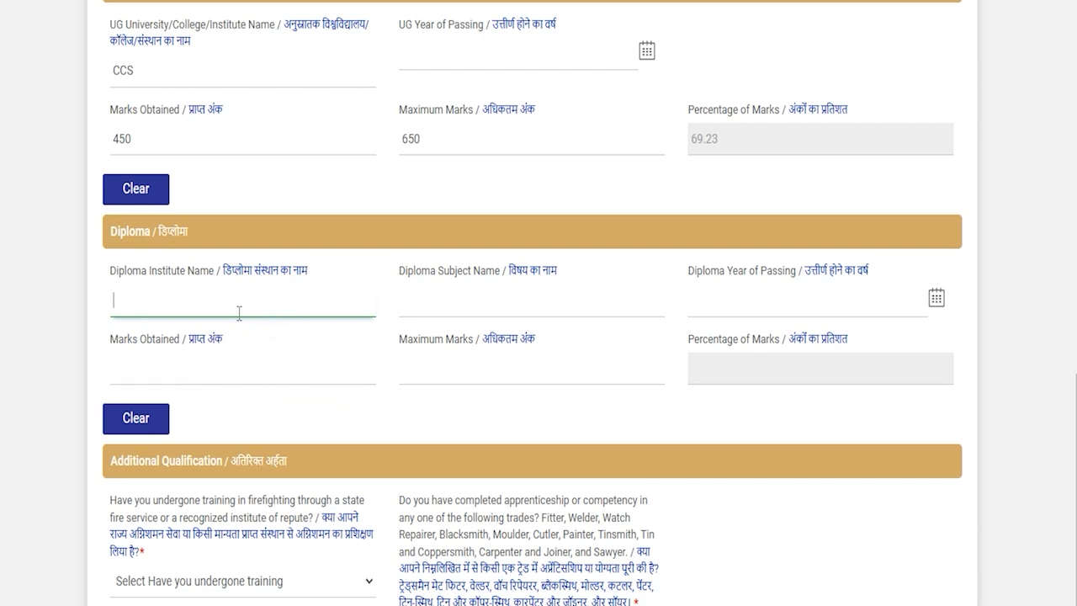
left_click(238, 305)
left_click(471, 310)
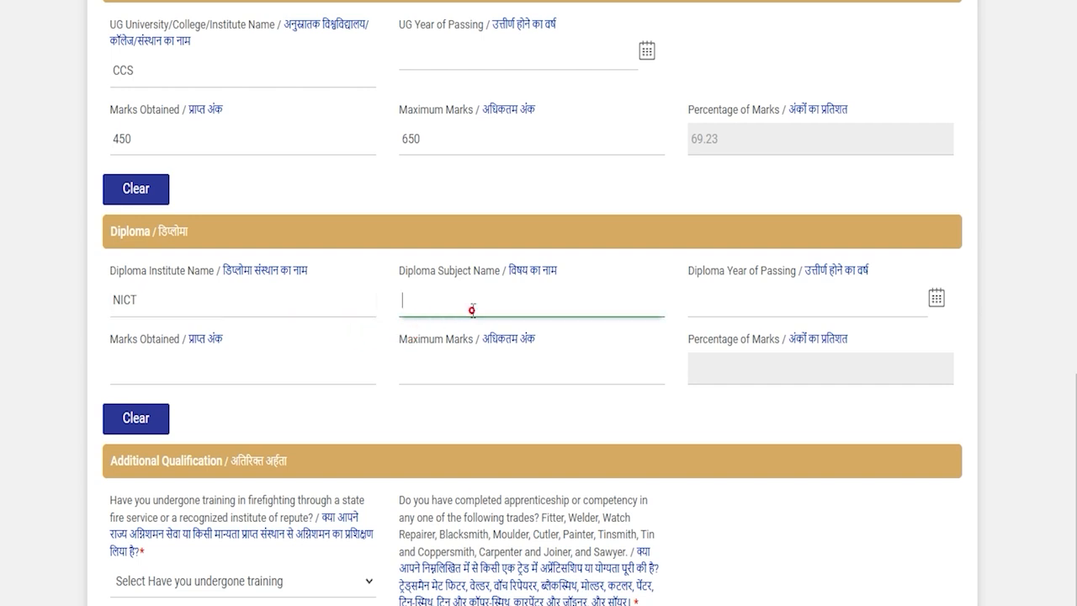
type("Fitter")
Open the Diploma Year of Passing calendar and set the Diploma marks obtained to 450 and the maximum marks to 600
left_click(743, 303)
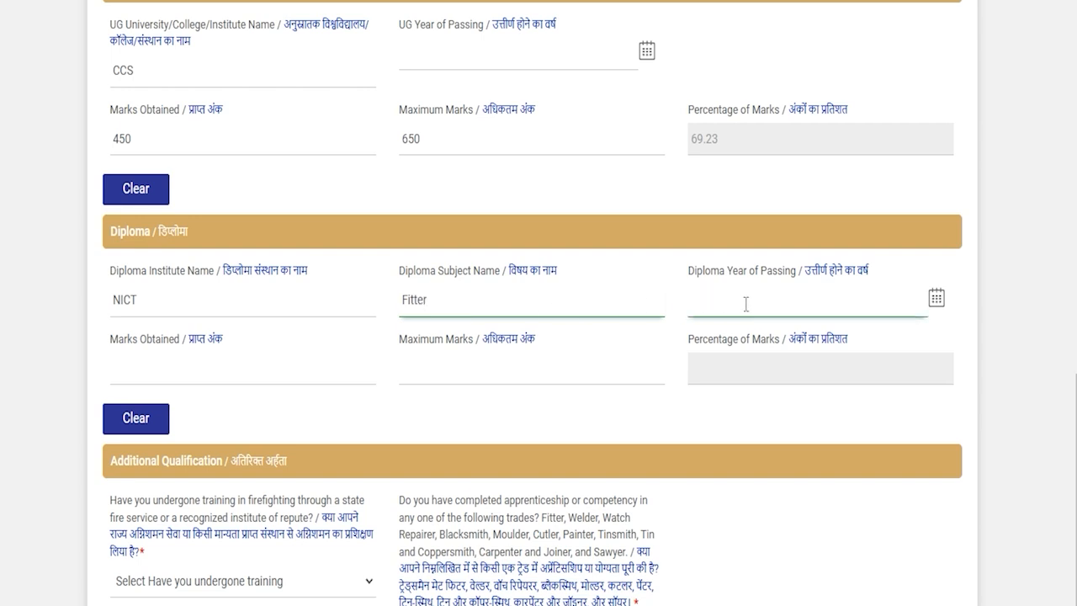
left_click(934, 299)
left_click(188, 370)
type("450")
left_click(445, 373)
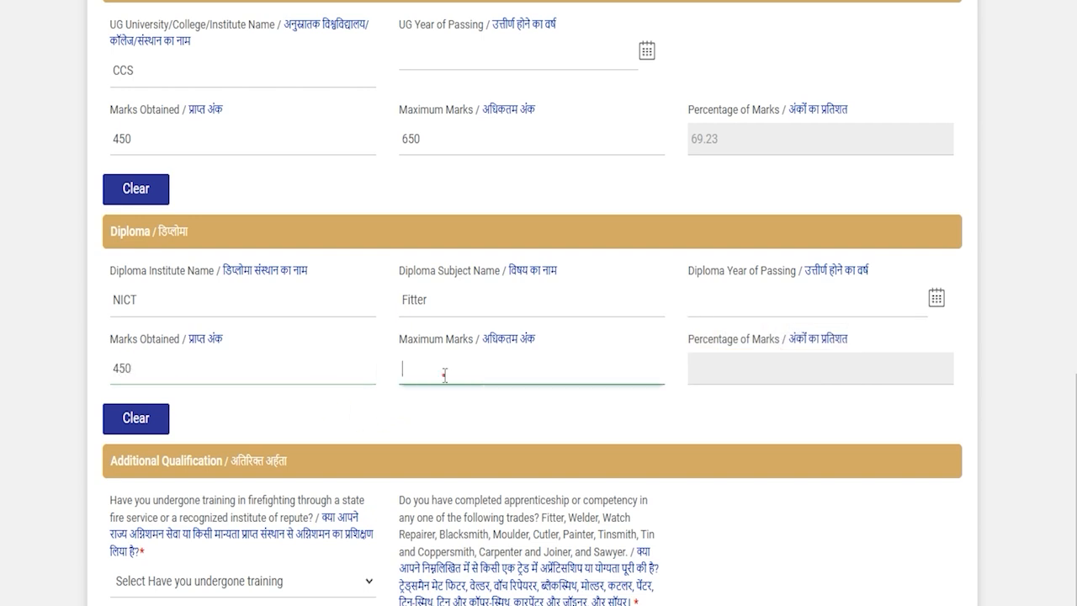
type("600")
left_click(625, 427)
left_click(764, 368)
left_click(266, 372)
left_click(660, 376)
left_click(741, 378)
left_click(488, 414)
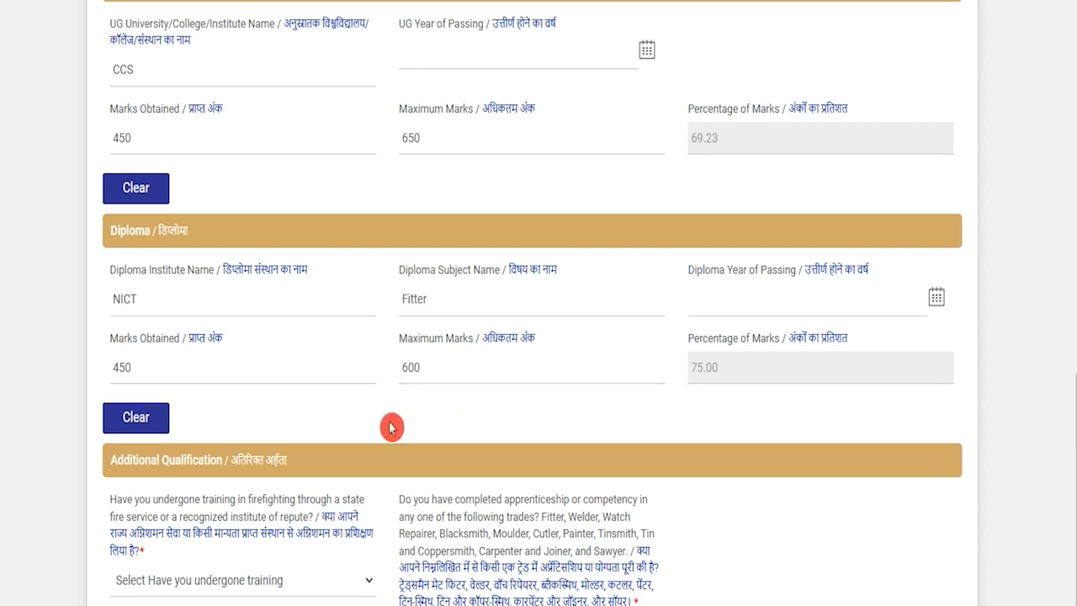
Switch to the recruitment advertisement PDF and examine the trade experience requirement for the Tinsmith post
scroll(391, 428, "down", 3)
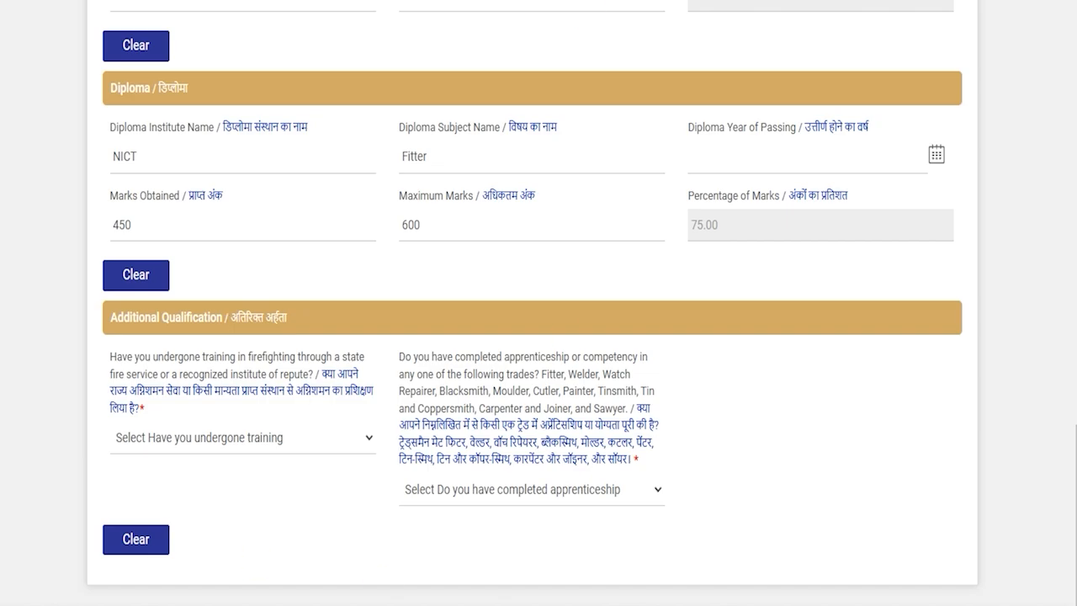
key("ctrl+Tab")
scroll(441, 396, "down", 3)
scroll(441, 396, "down", 3)
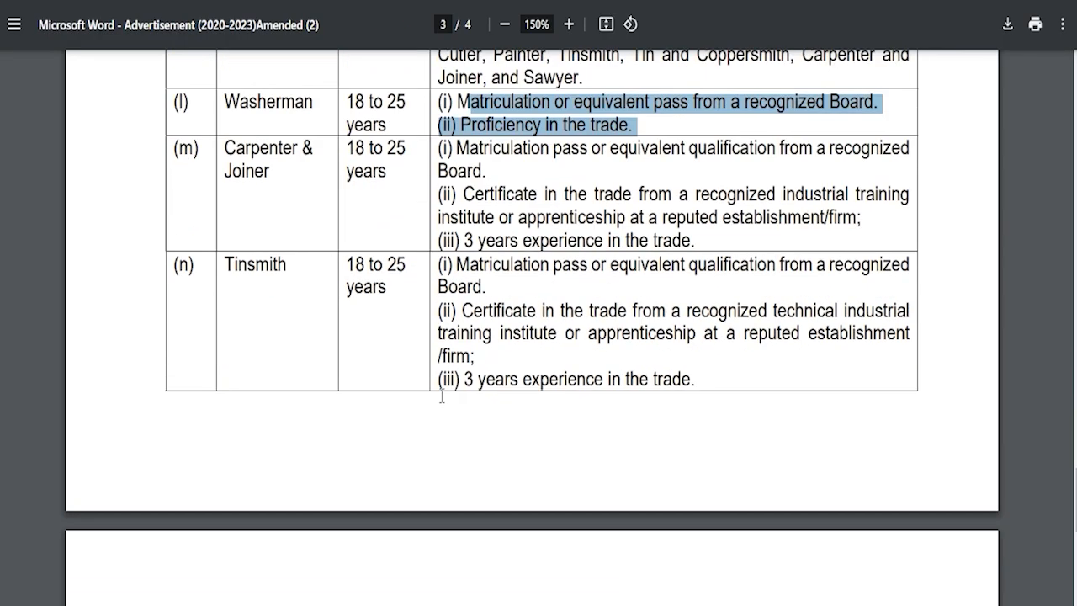
left_click_drag(465, 378, 604, 379)
In the application form, answer Yes to the firefighting training and apprenticeship questions, and save the Educational Qualification page to continue
key("ctrl+Tab")
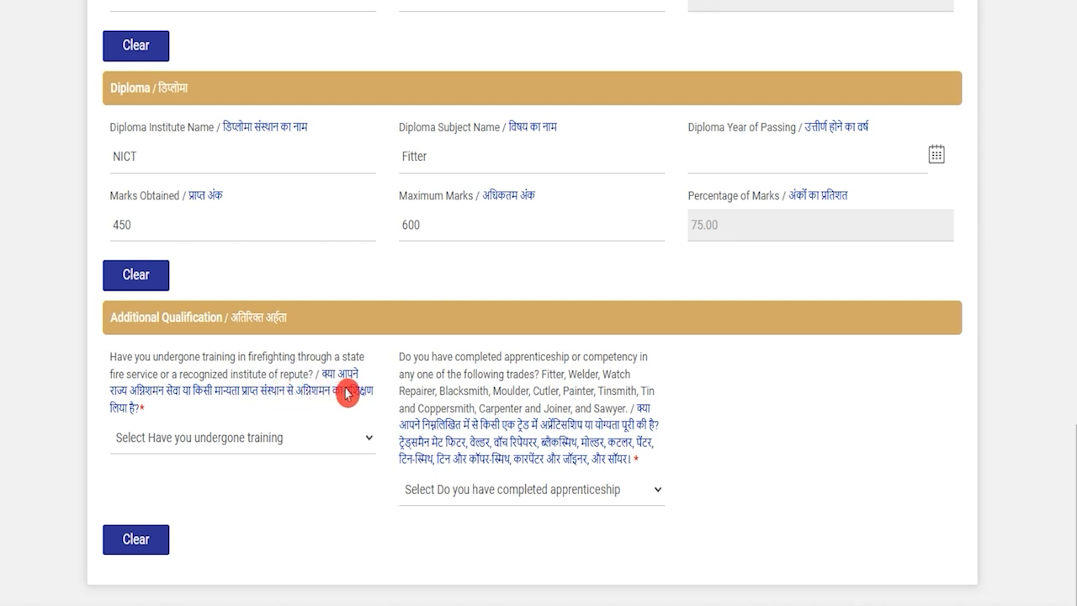
left_click(258, 437)
left_click(195, 489)
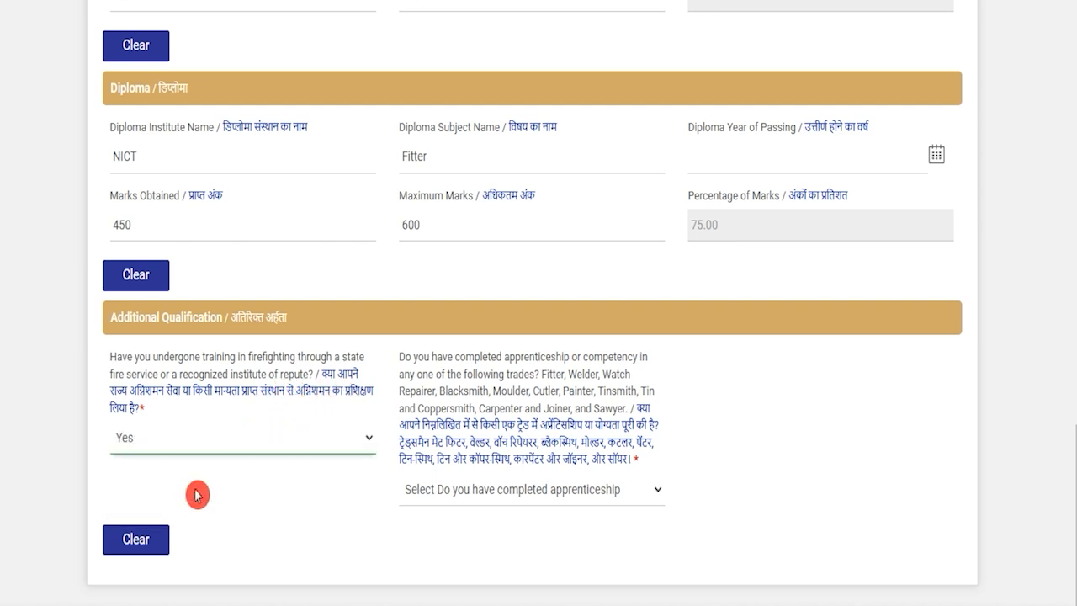
left_click(513, 497)
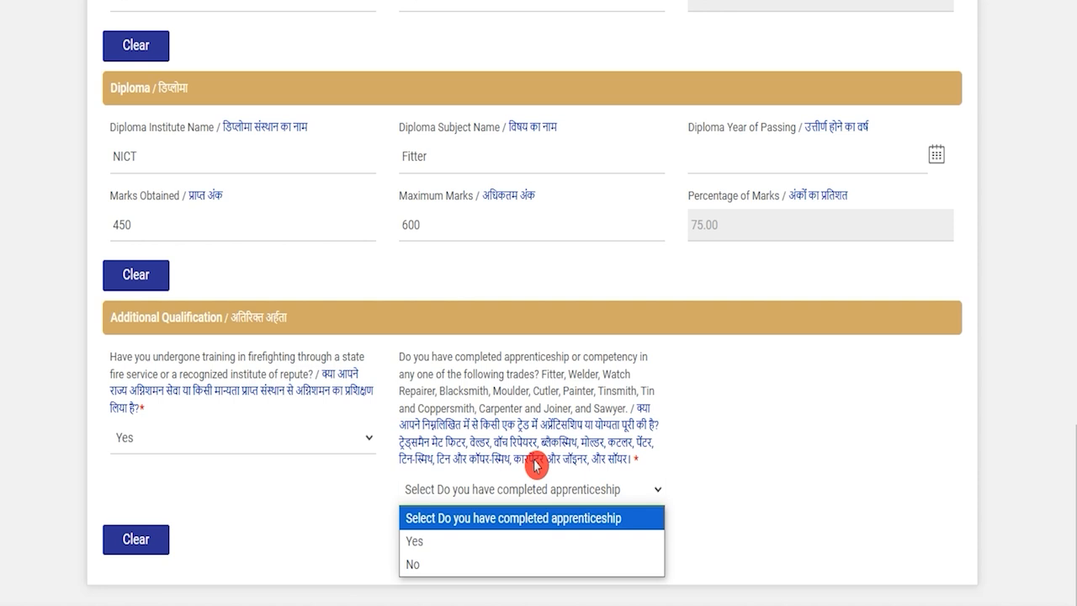
left_click(450, 541)
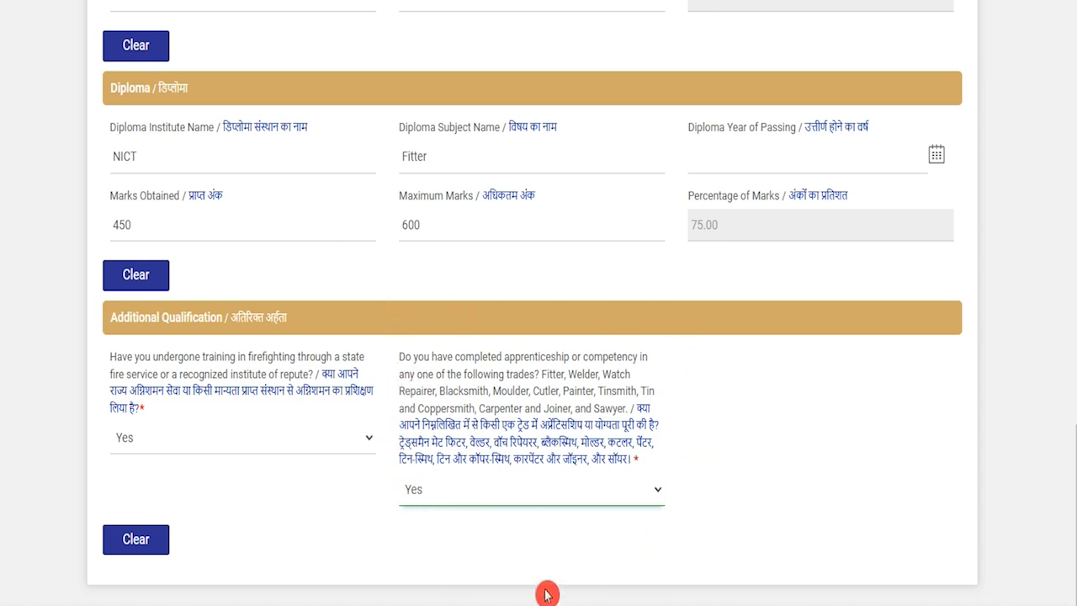
scroll(665, 496, "down", 1)
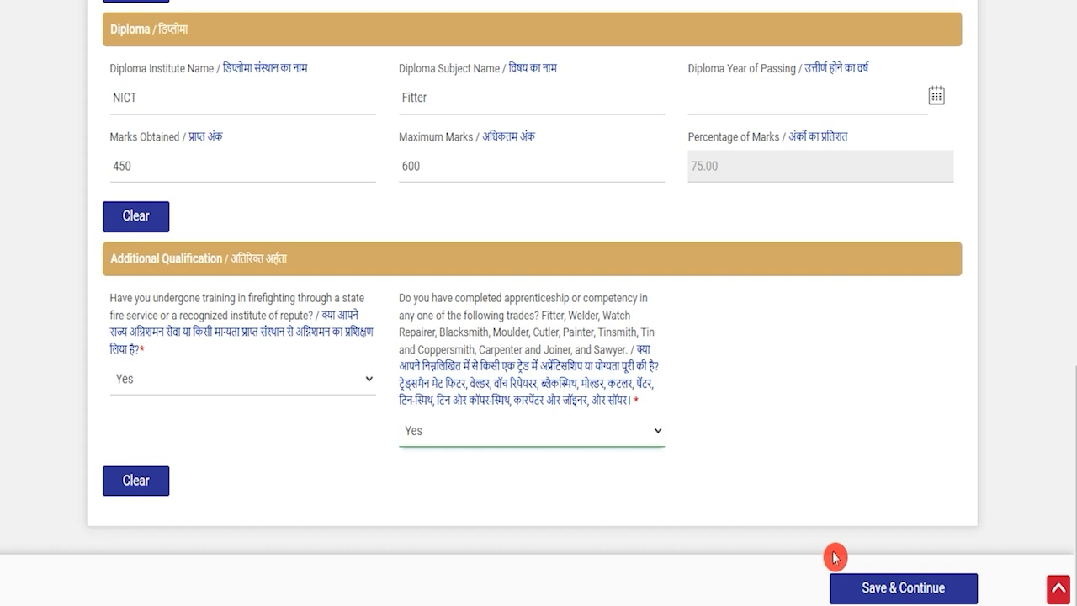
left_click(887, 587)
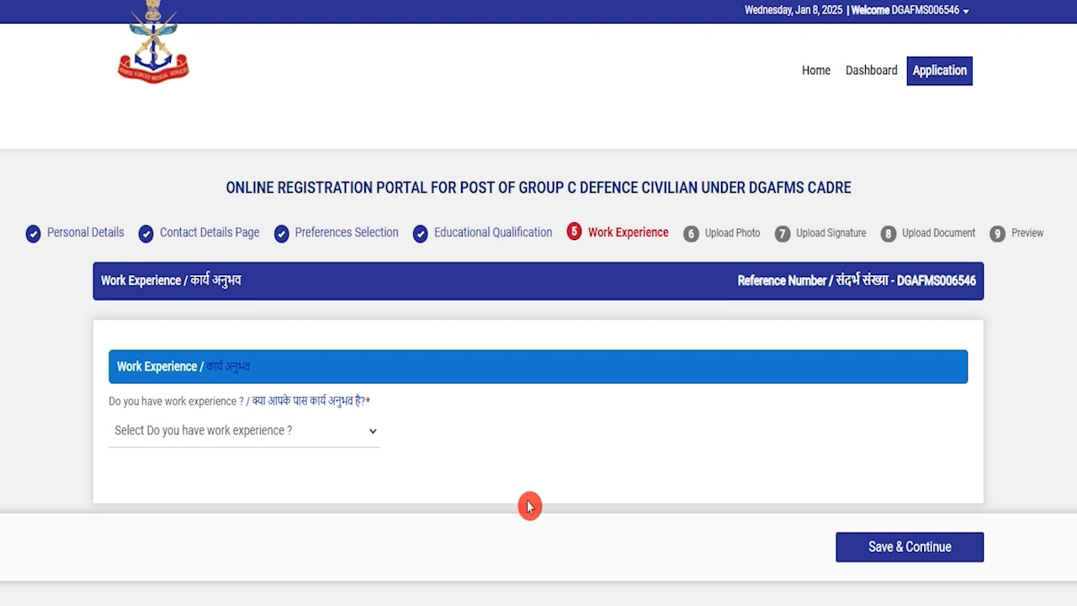
Set the answer to the work experience question to Yes
left_click(313, 444)
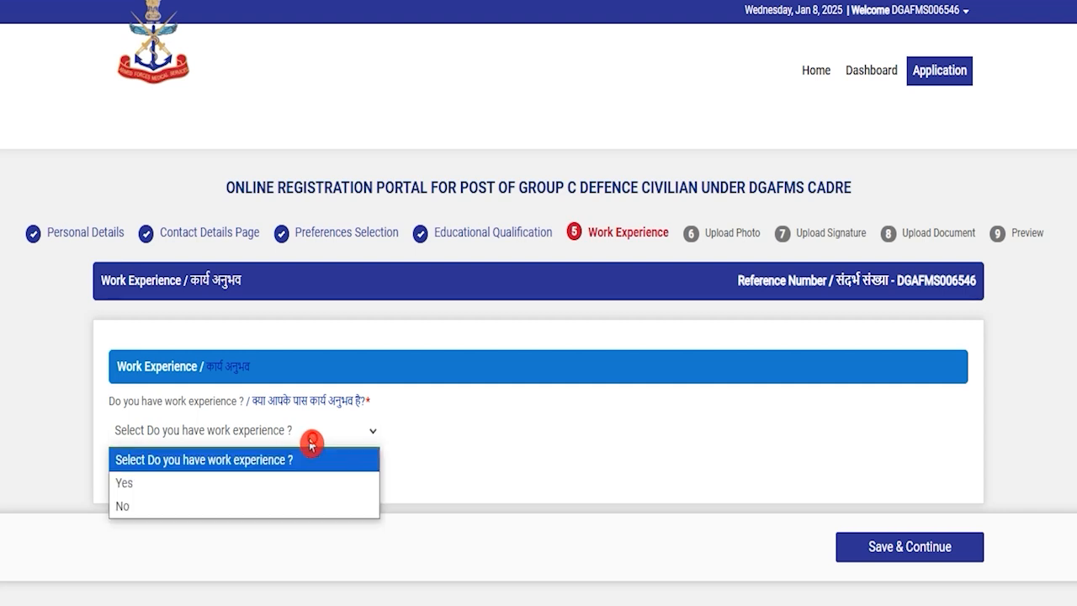
left_click(181, 506)
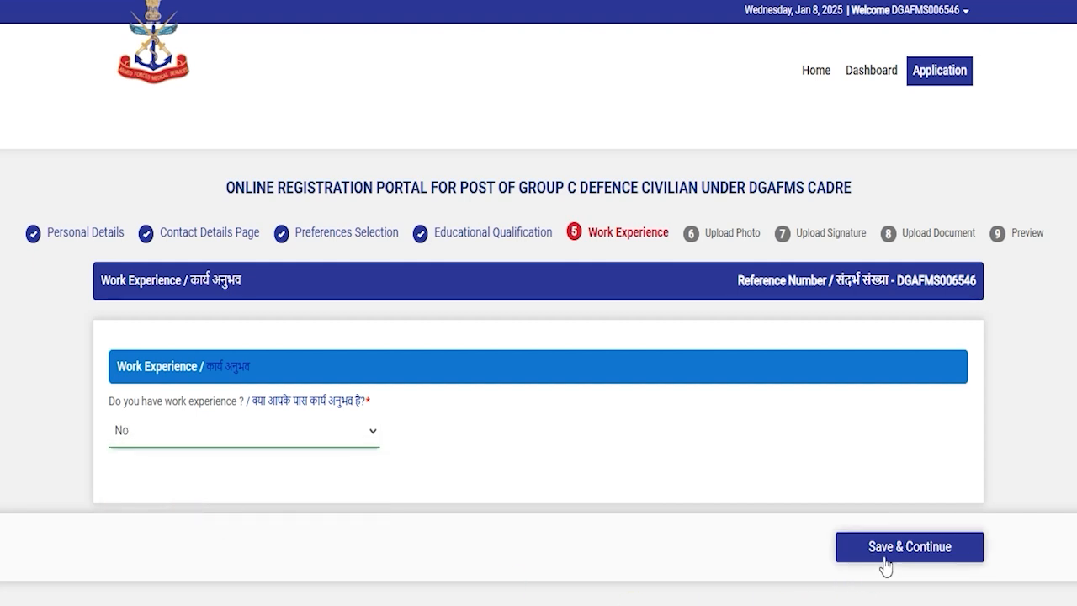
left_click(165, 441)
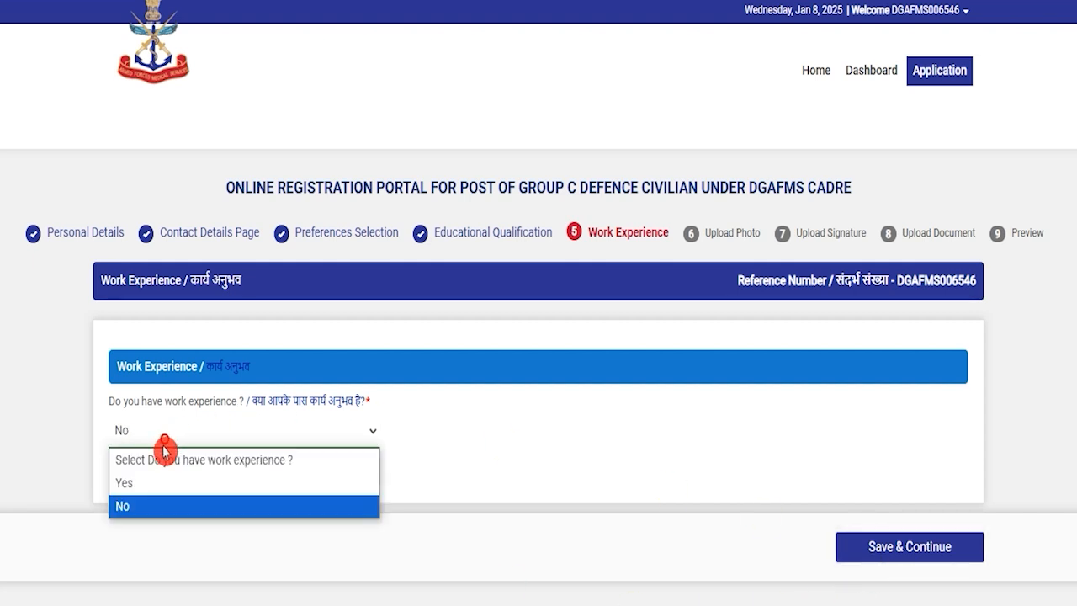
left_click(153, 483)
scroll(544, 457, "down", 3)
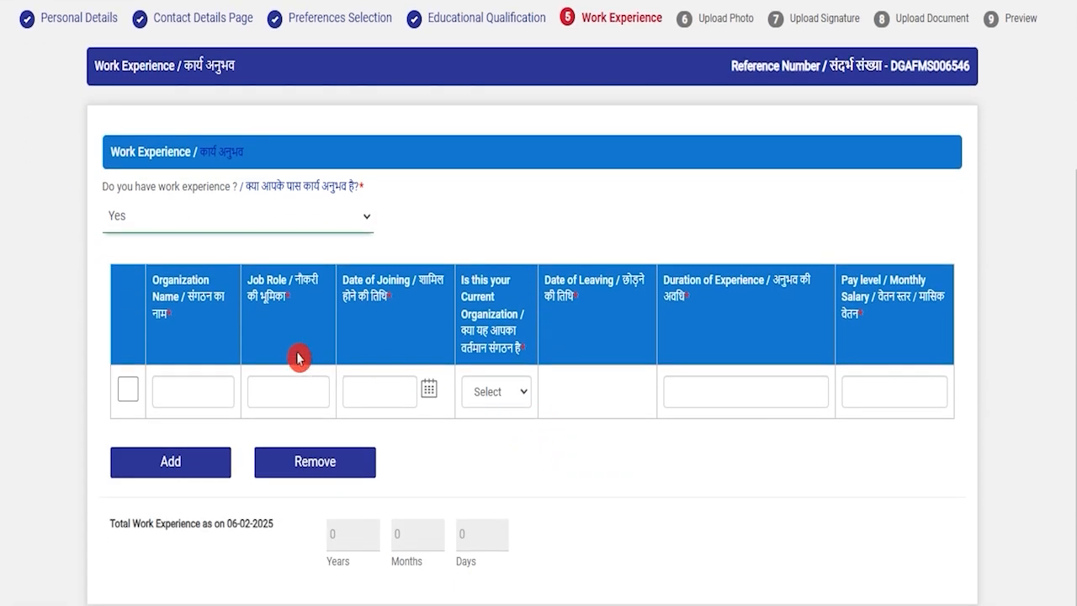
Enter NICT as the organization name in the work experience row and look at its Job Role and Date of Joining fields
left_click(171, 389)
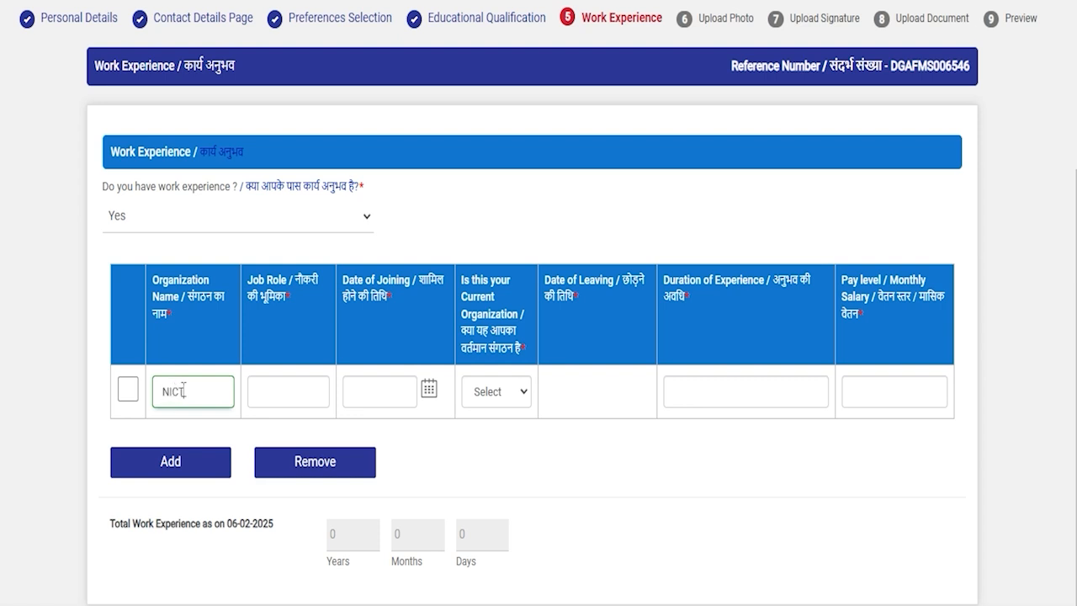
left_click(296, 393)
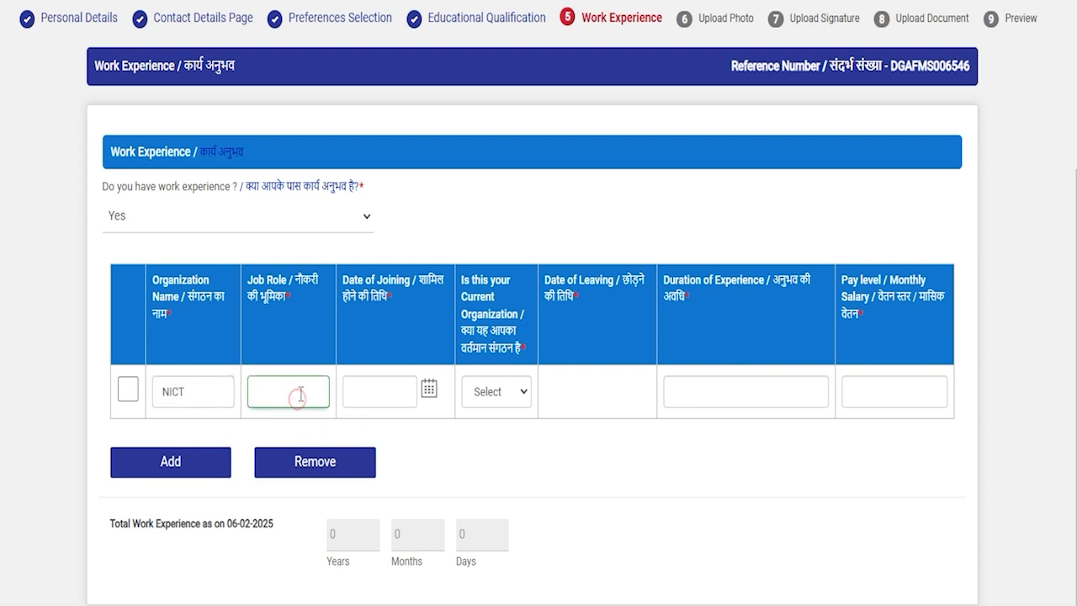
left_click(385, 388)
left_click(385, 389)
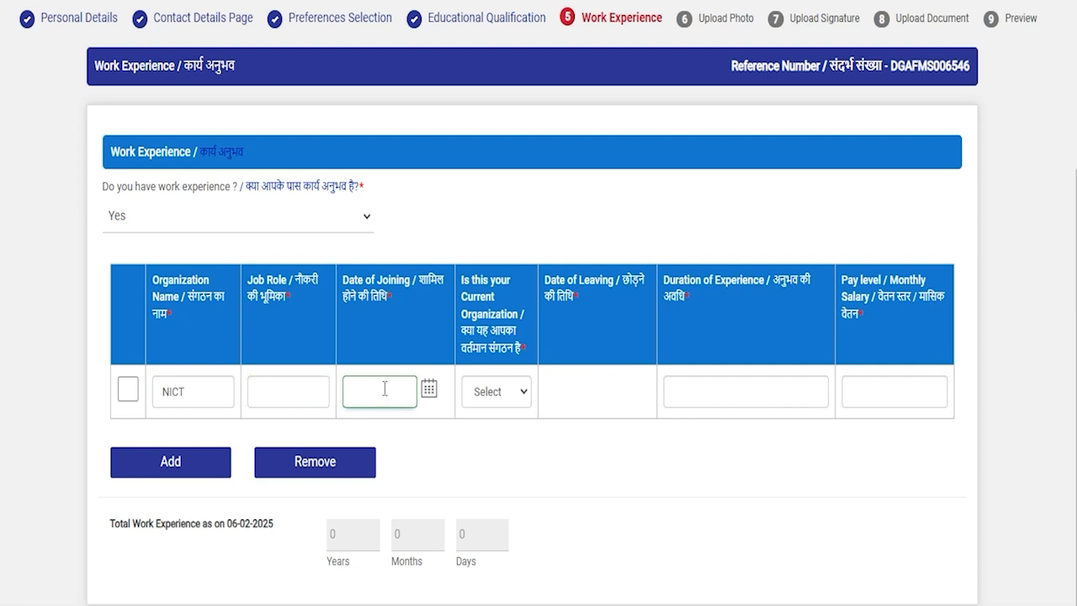
Set the current organization question in the NICT work experience row to No
left_click(501, 397)
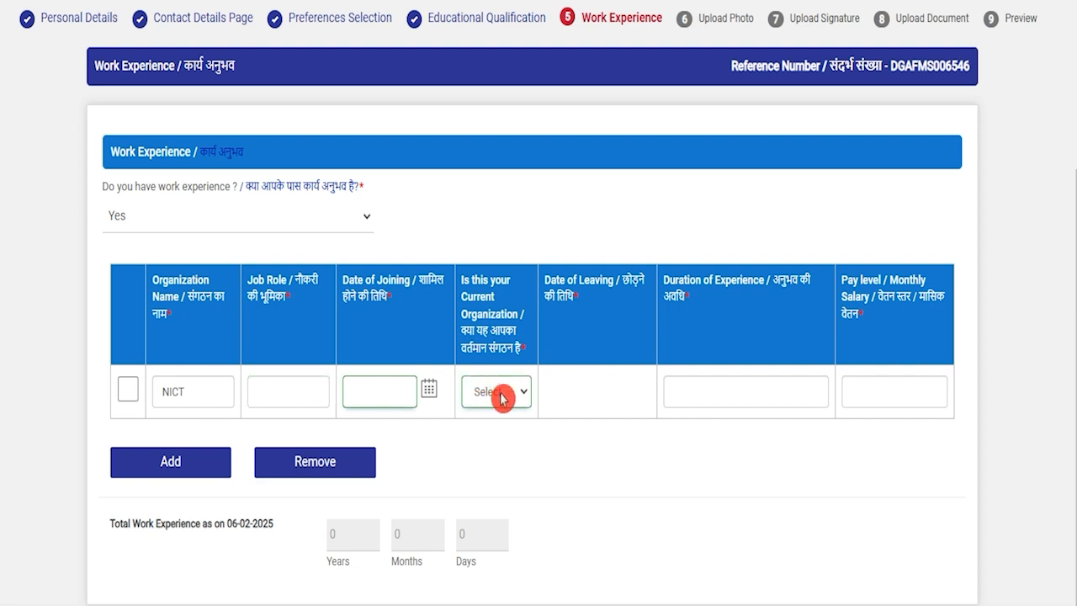
left_click(501, 396)
left_click(497, 442)
left_click(499, 399)
left_click(500, 461)
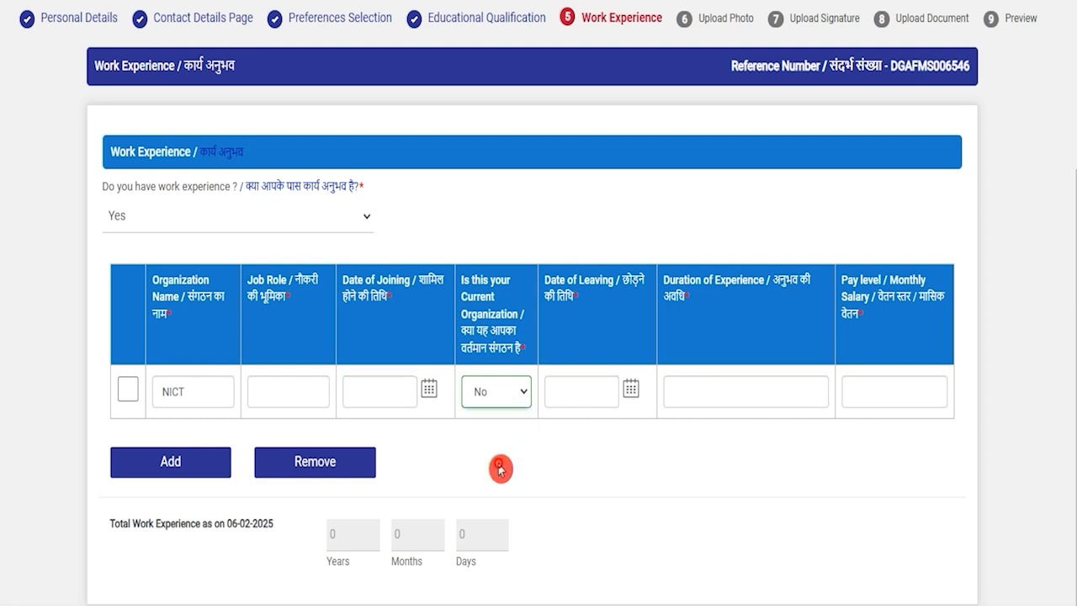
Check the Date of Leaving calendar and the Duration of Experience field in the work experience row
left_click(580, 392)
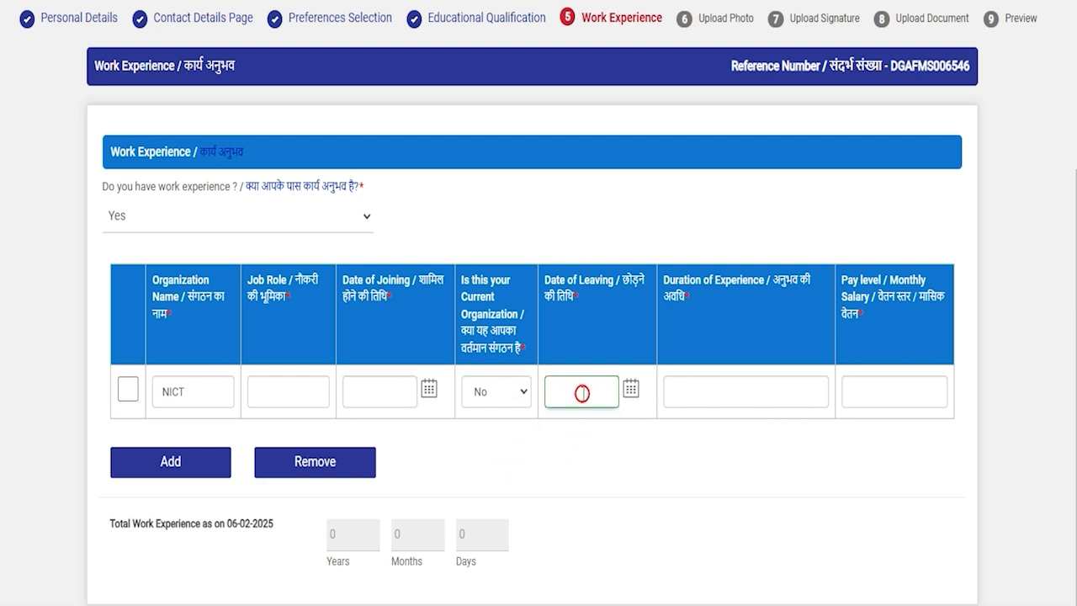
left_click(631, 390)
left_click(759, 457)
left_click(693, 396)
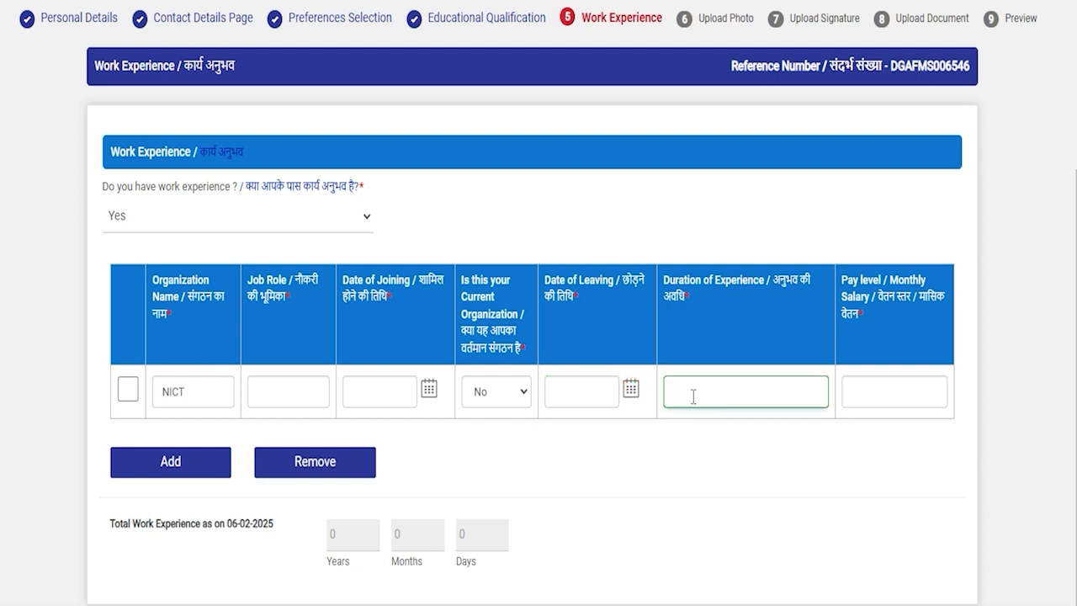
left_click(611, 468)
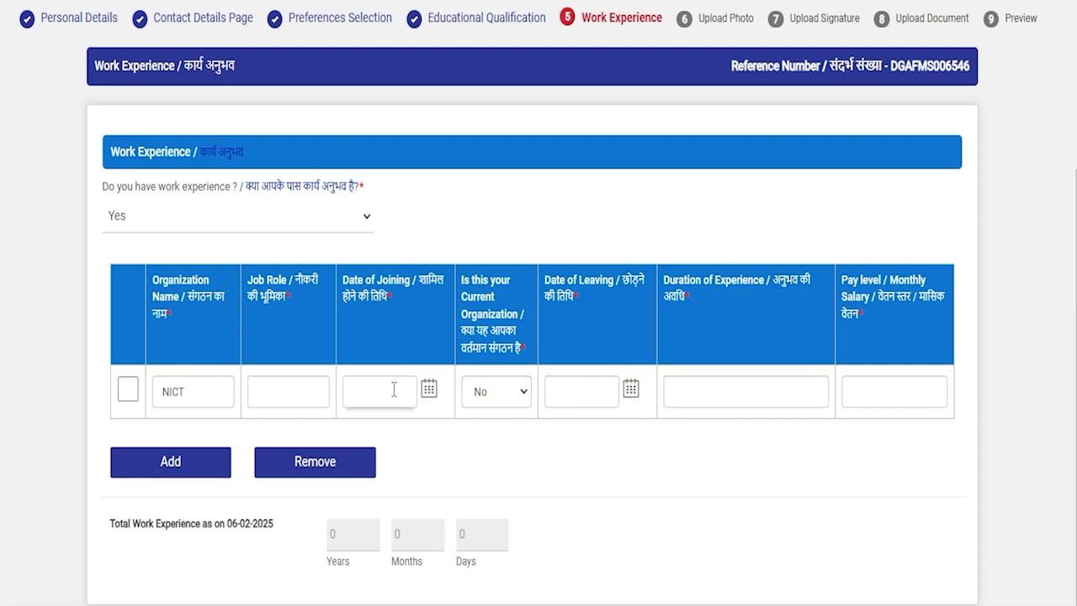
Look over the Duration of Experience and Pay level fields, and save the Work Experience page to continue to the photo upload
left_click(536, 404)
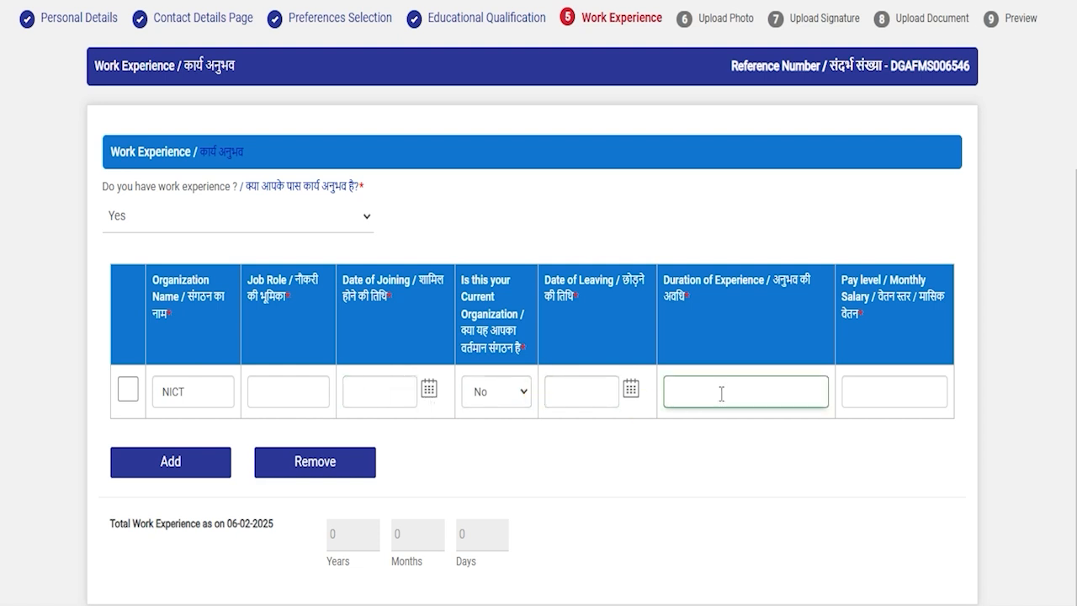
left_click(879, 383)
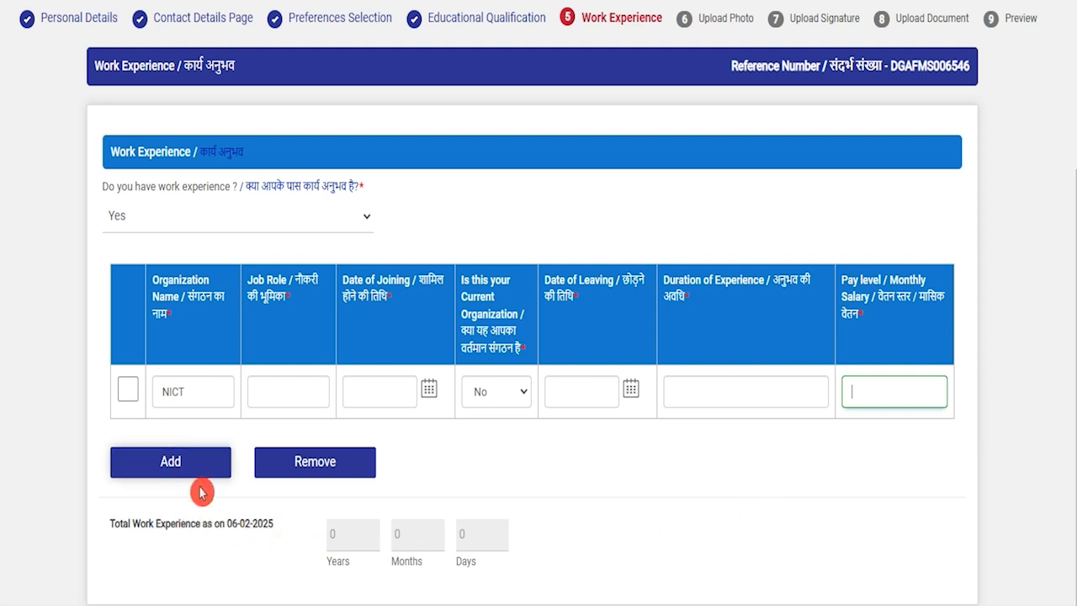
left_click(585, 490)
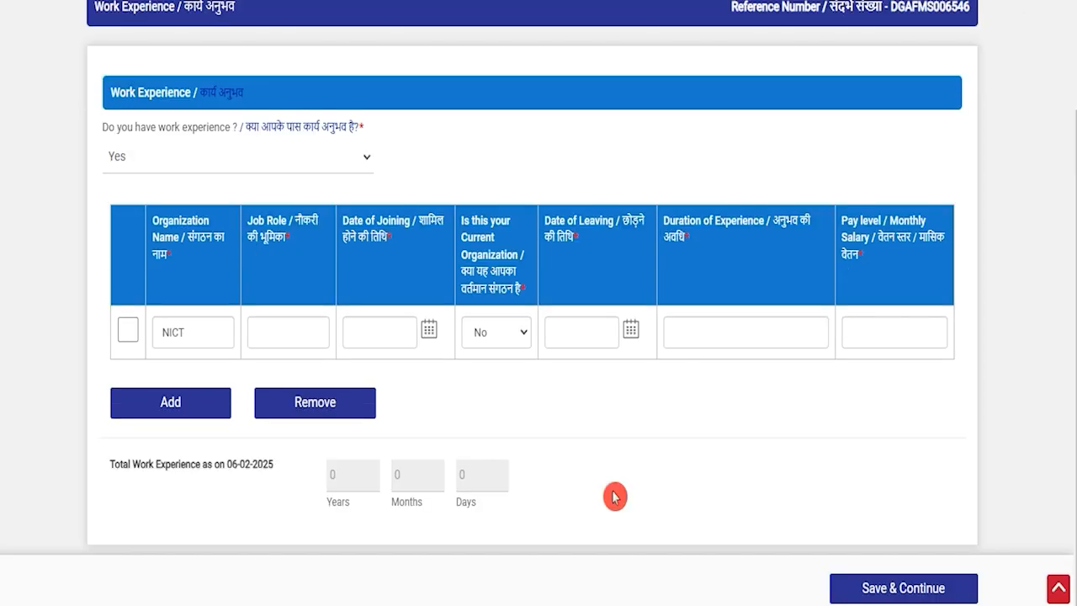
left_click(875, 594)
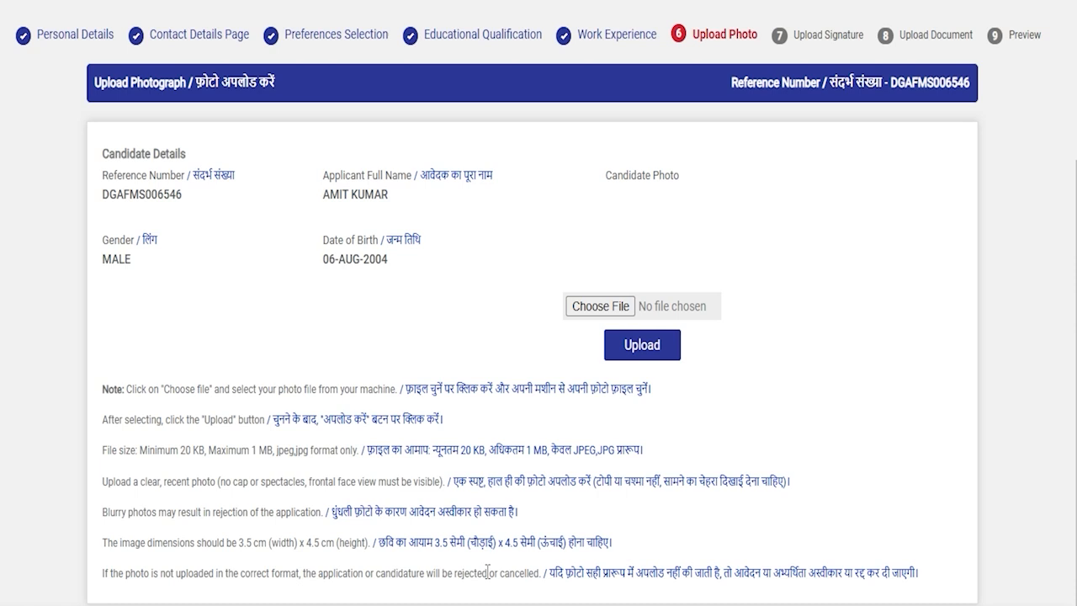
Read the photo upload instructions on file size, format, clear frontal face view, image dimensions and rejection conditions
left_click_drag(188, 452, 340, 451)
left_click(205, 498)
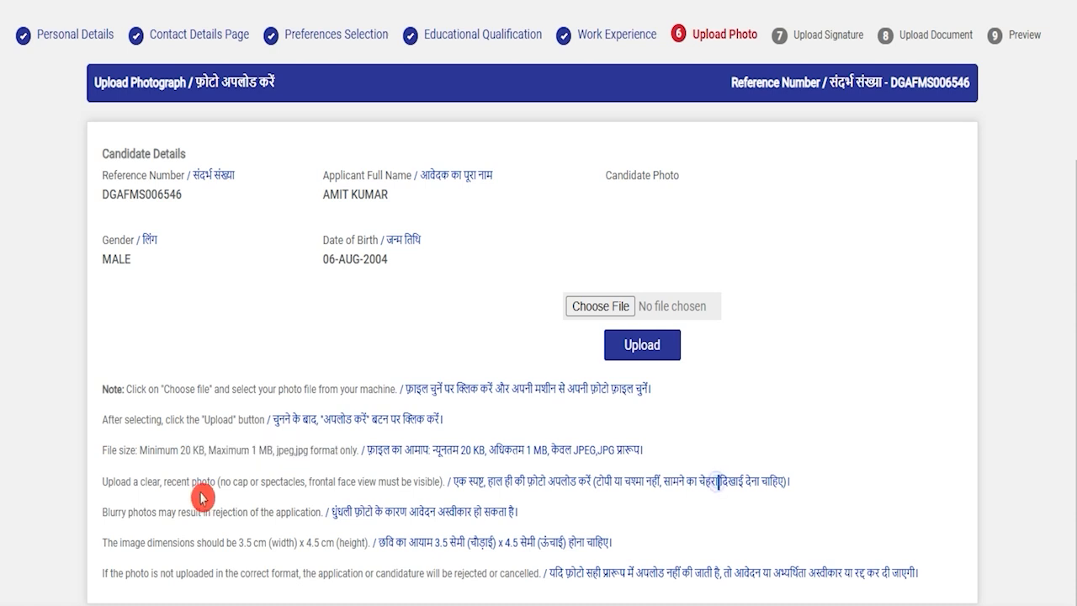
left_click_drag(118, 481, 344, 478)
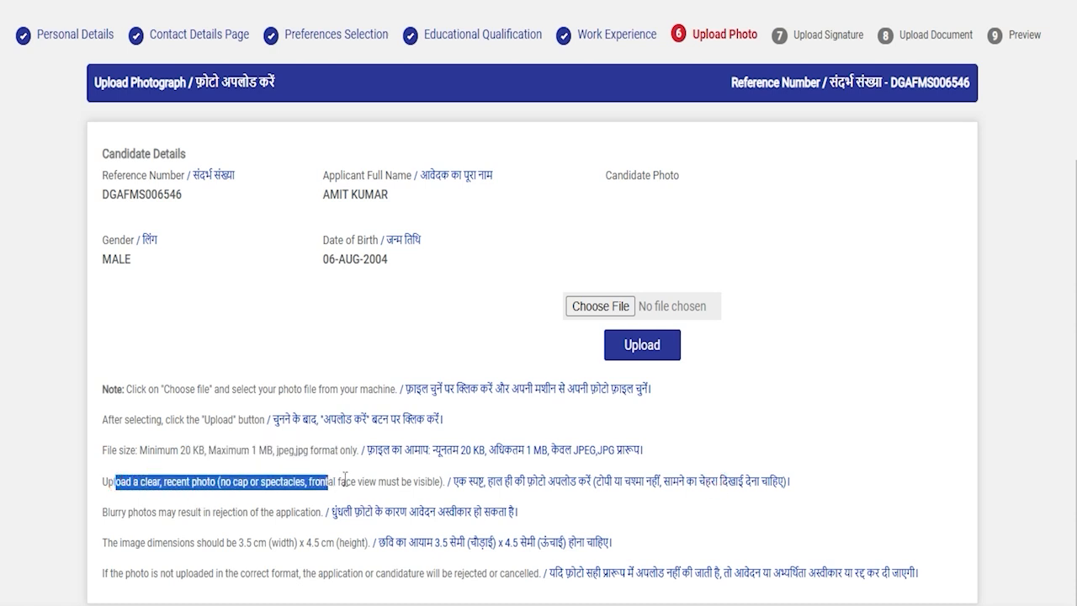
left_click(598, 486)
double_click(632, 481)
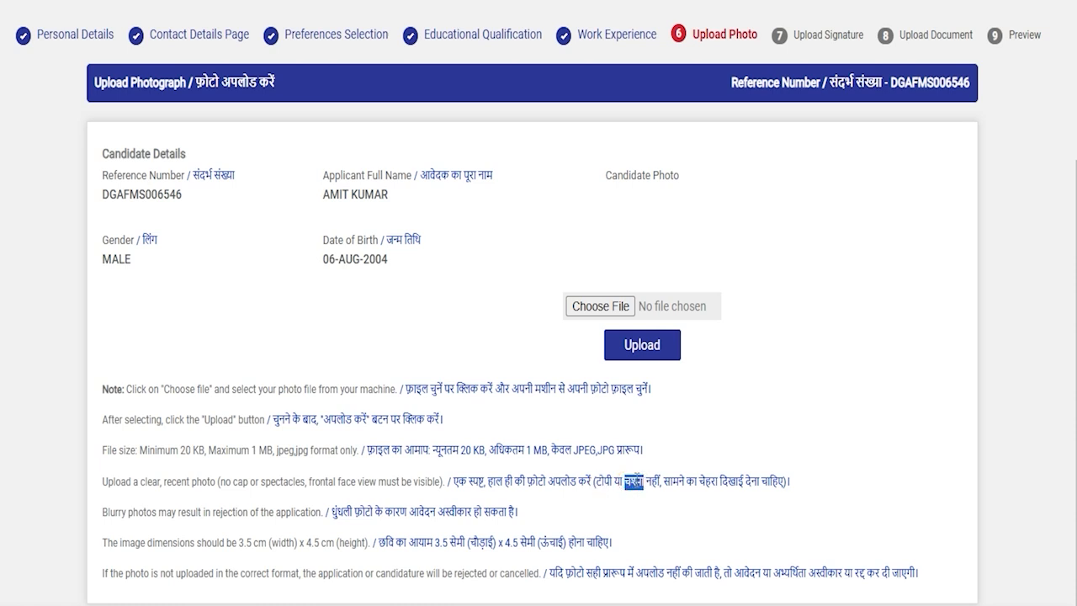
left_click_drag(672, 480, 744, 476)
left_click_drag(123, 510, 277, 515)
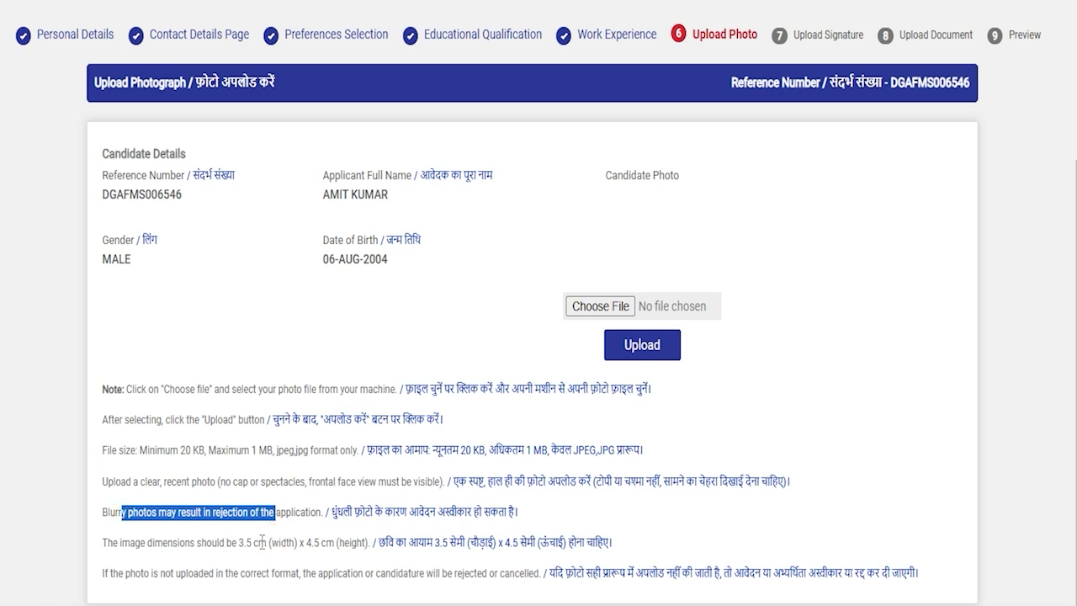
left_click_drag(244, 543, 362, 545)
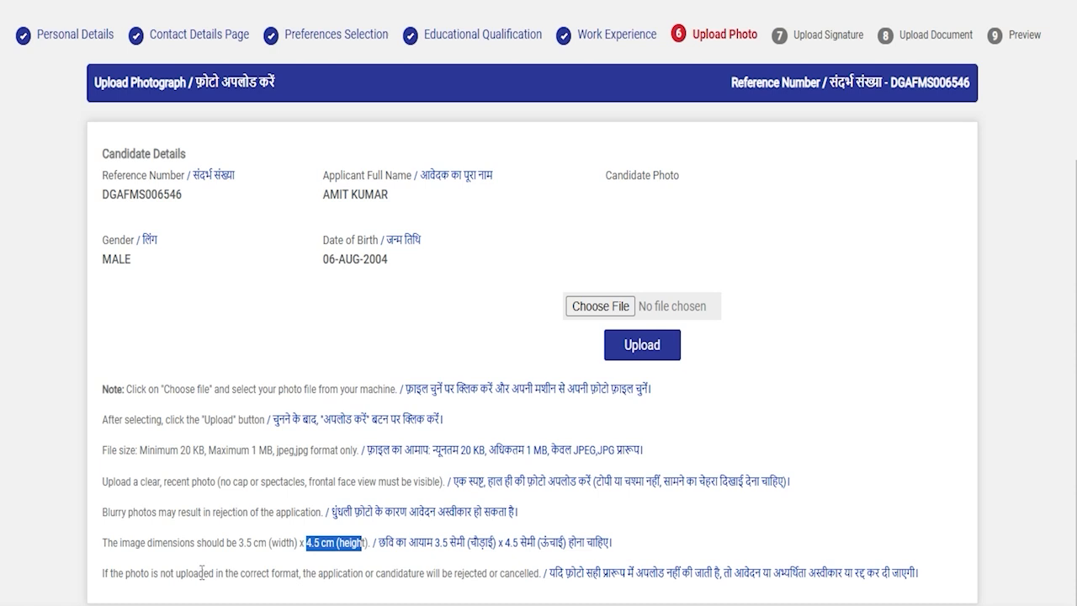
left_click_drag(146, 575, 453, 575)
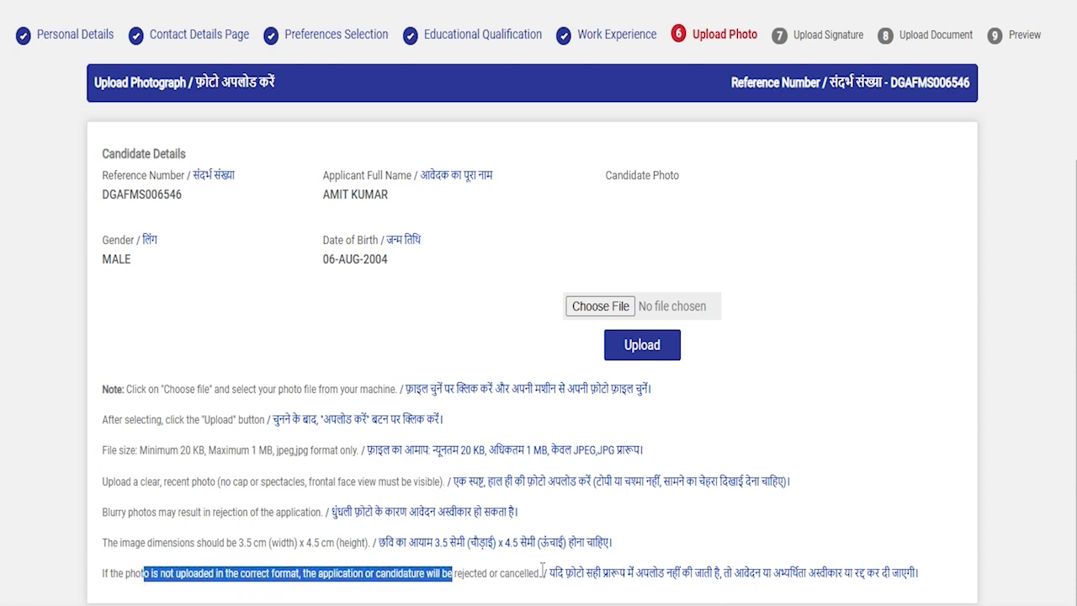
left_click_drag(722, 575, 854, 574)
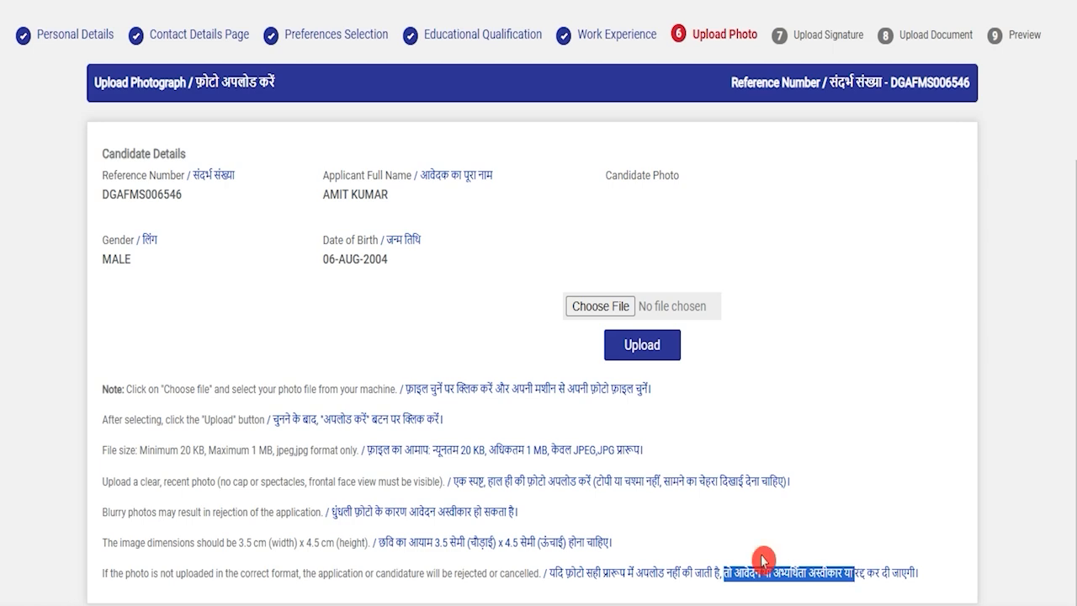
Upload the candidate's 38 KB JPG photo and save the page to continue to the signature upload
scroll(462, 500, "up", 2)
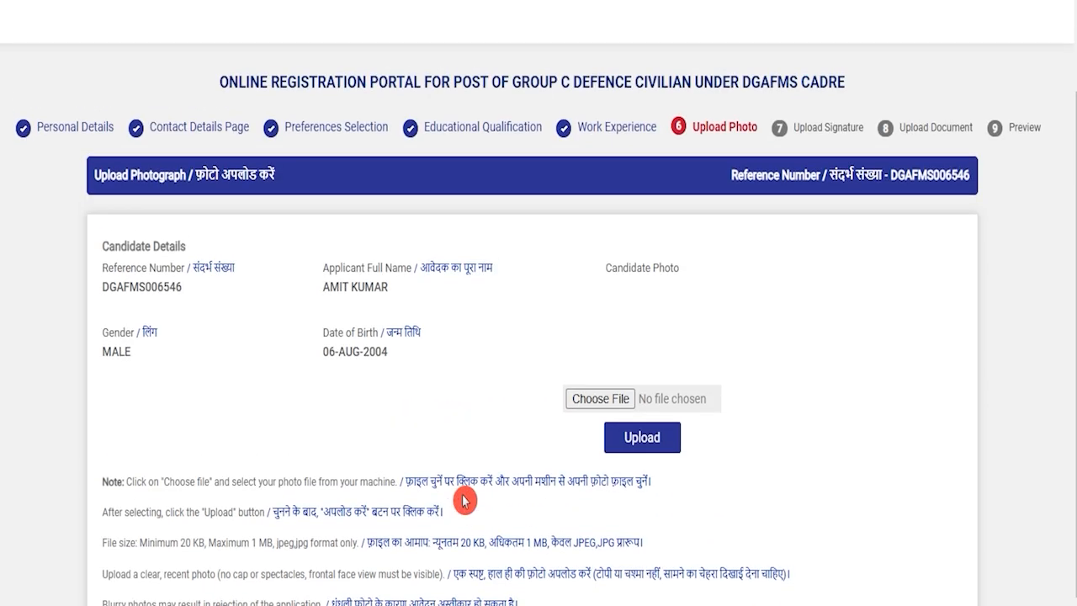
left_click(594, 402)
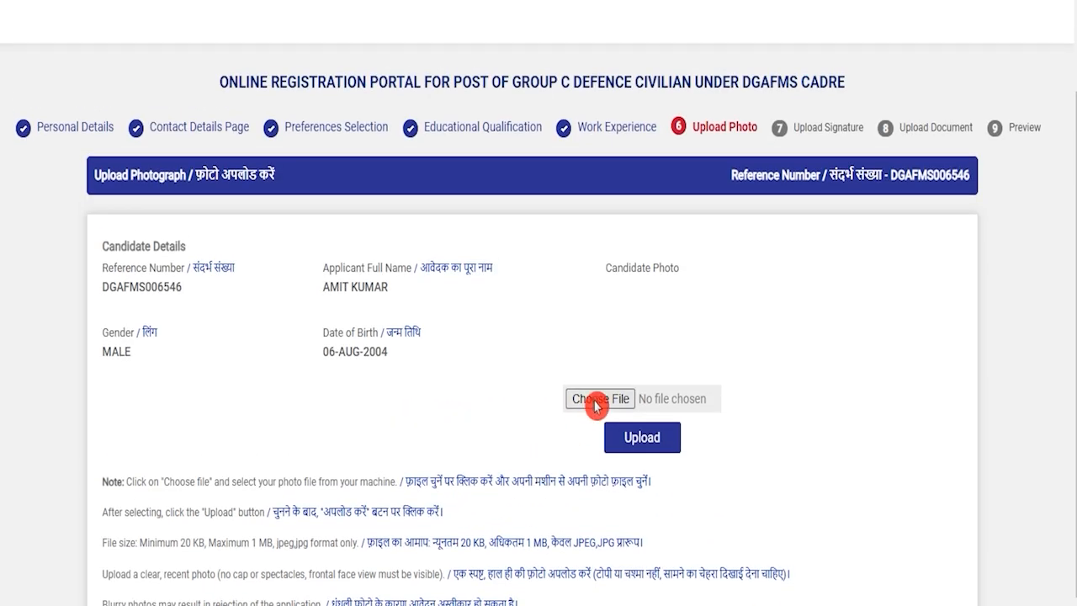
double_click(566, 287)
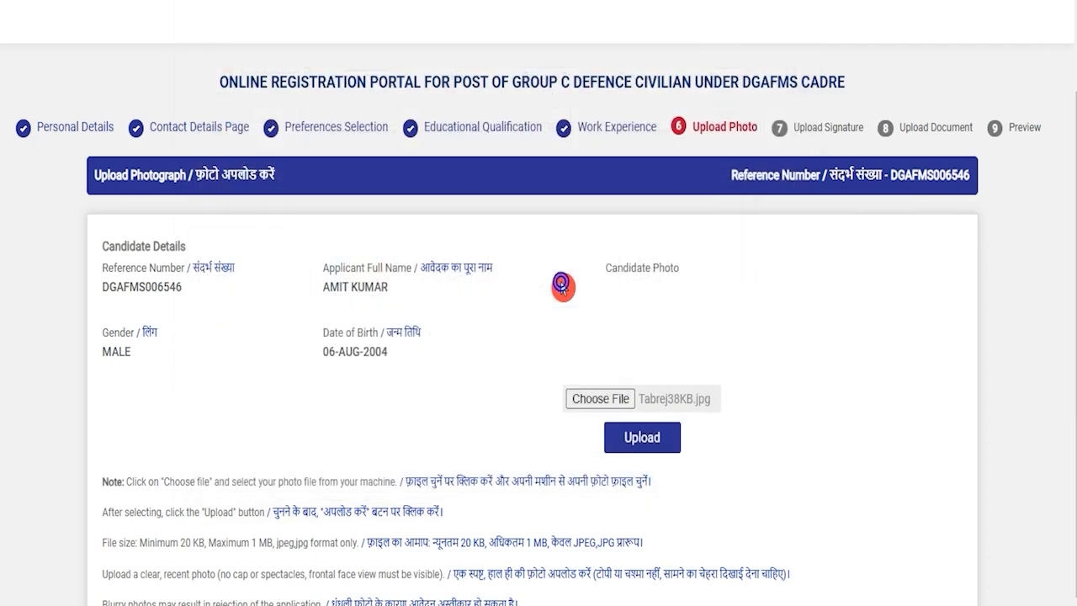
left_click(641, 444)
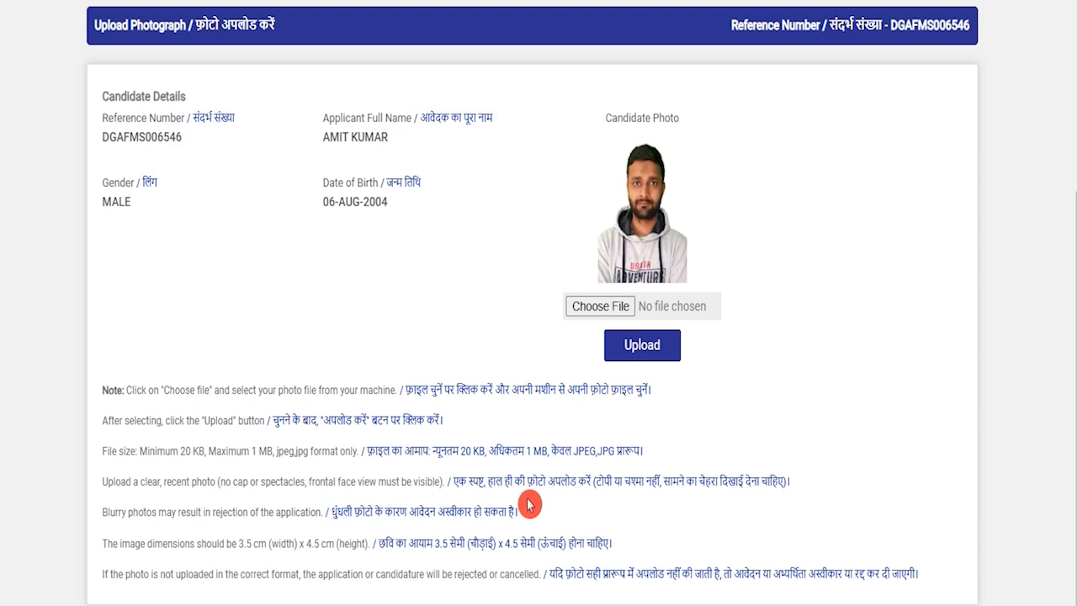
scroll(883, 583, "down", 1)
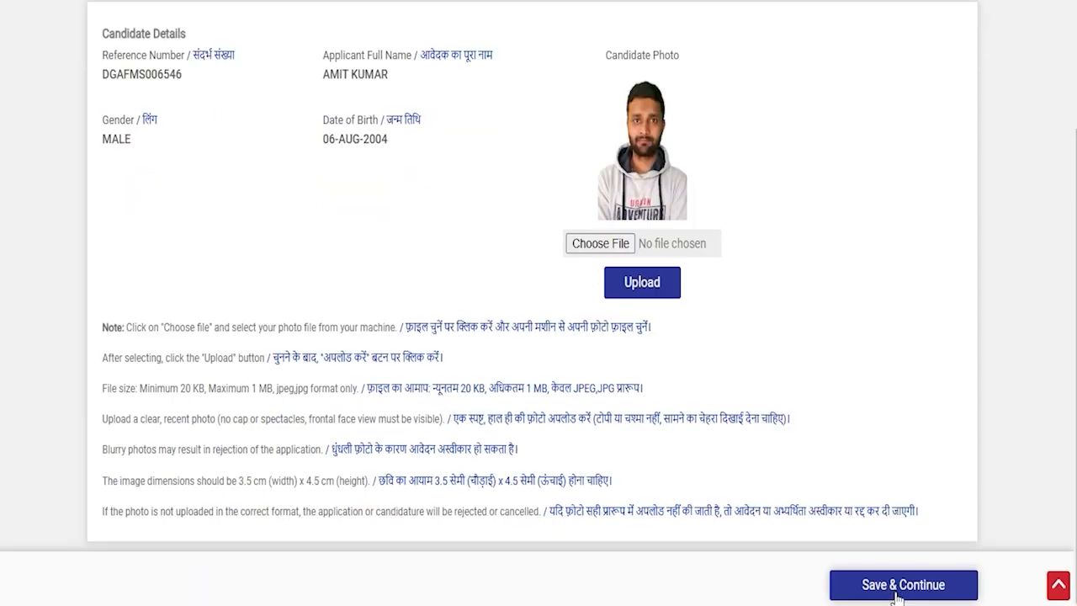
left_click(896, 594)
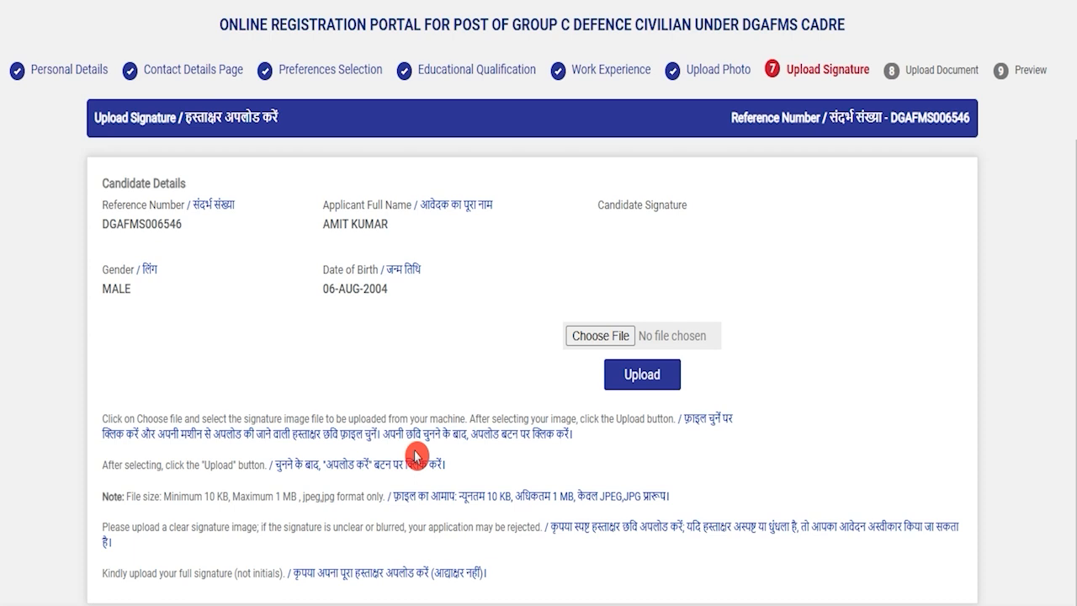
Review the signature size and full-signature requirements, and upload the candidate's 19 KB JPG signature image
left_click_drag(208, 496, 340, 497)
left_click(274, 592)
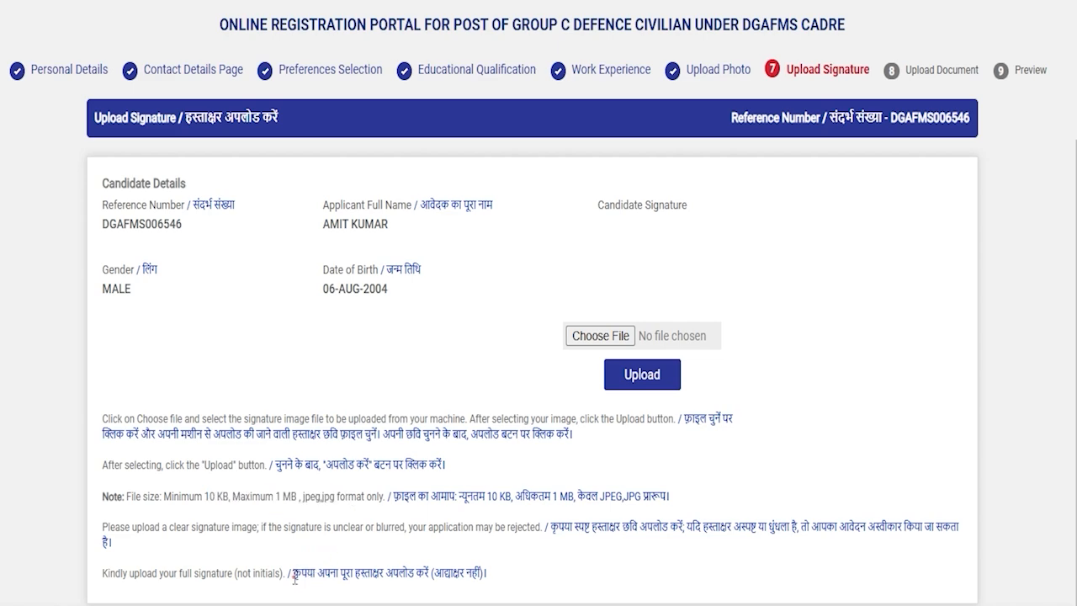
left_click_drag(294, 581, 409, 578)
left_click(609, 343)
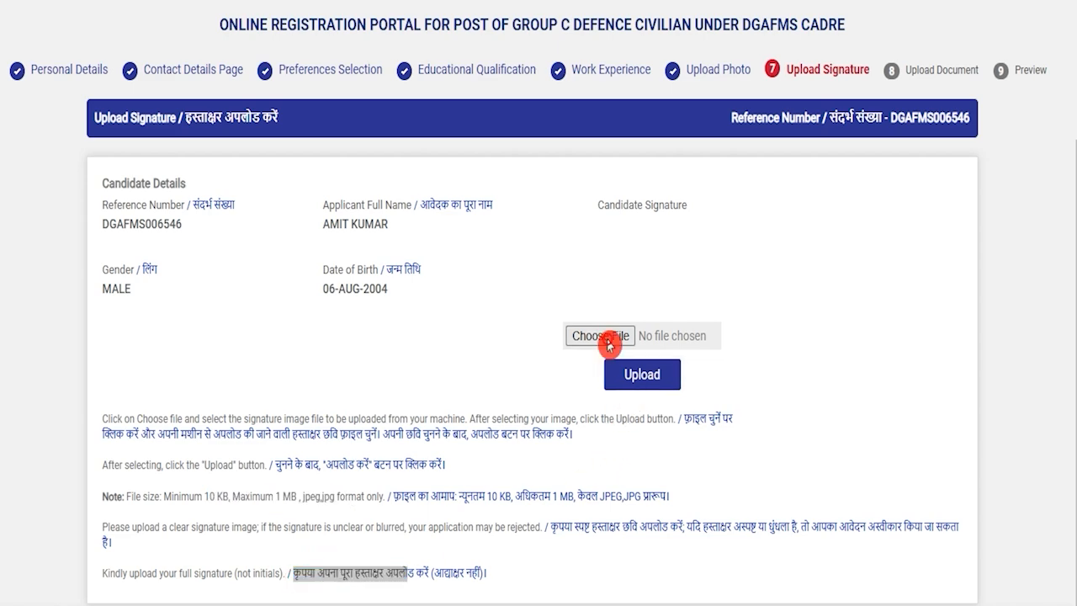
scroll(609, 343, "down", 6)
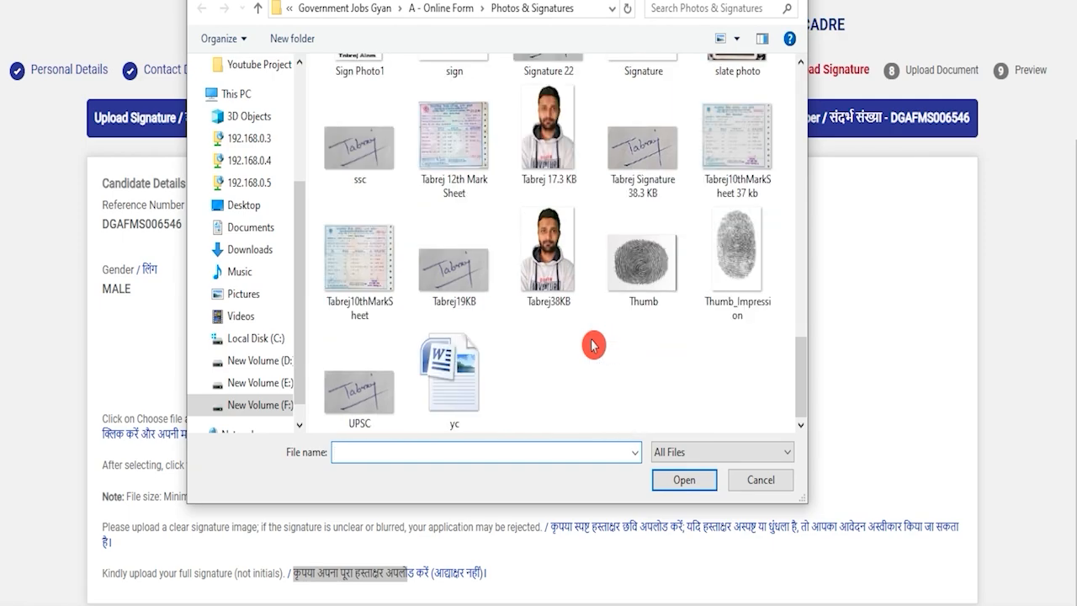
double_click(459, 282)
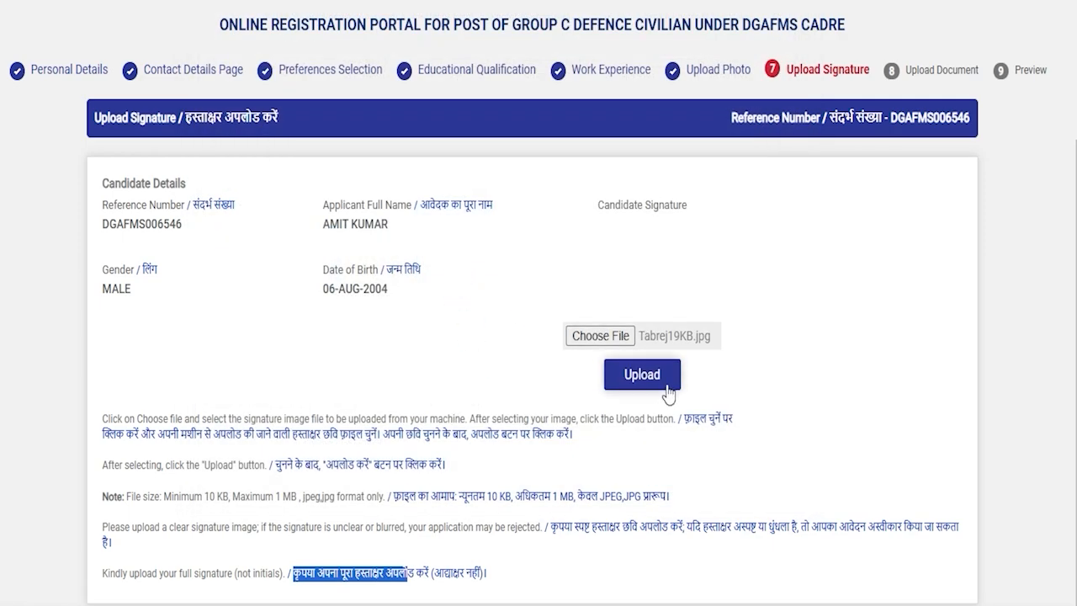
left_click(661, 382)
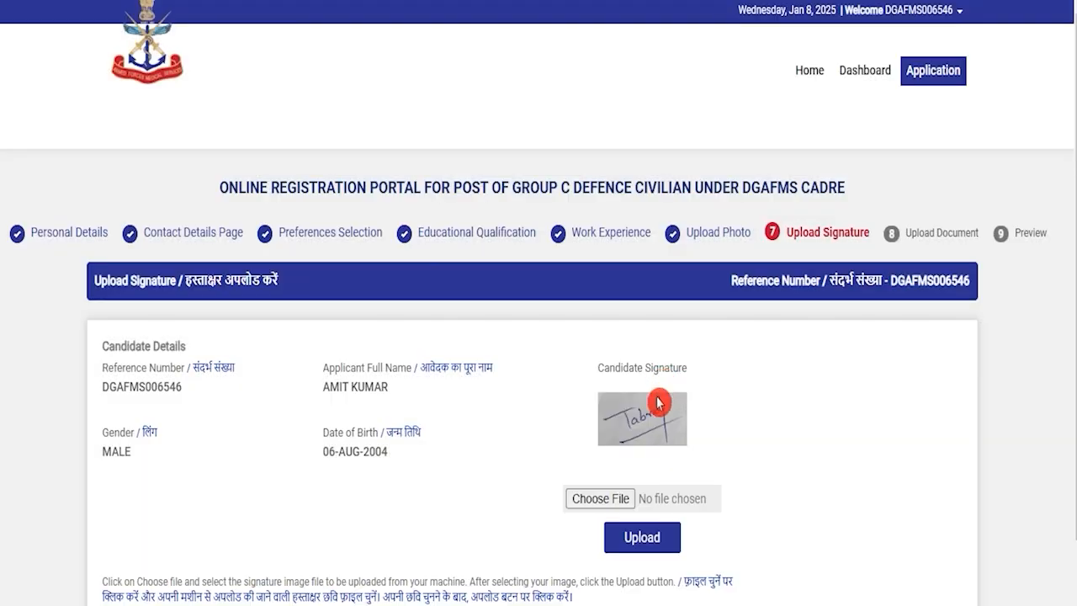
Save the signature page and continue to the Upload Document page
scroll(607, 469, "down", 2)
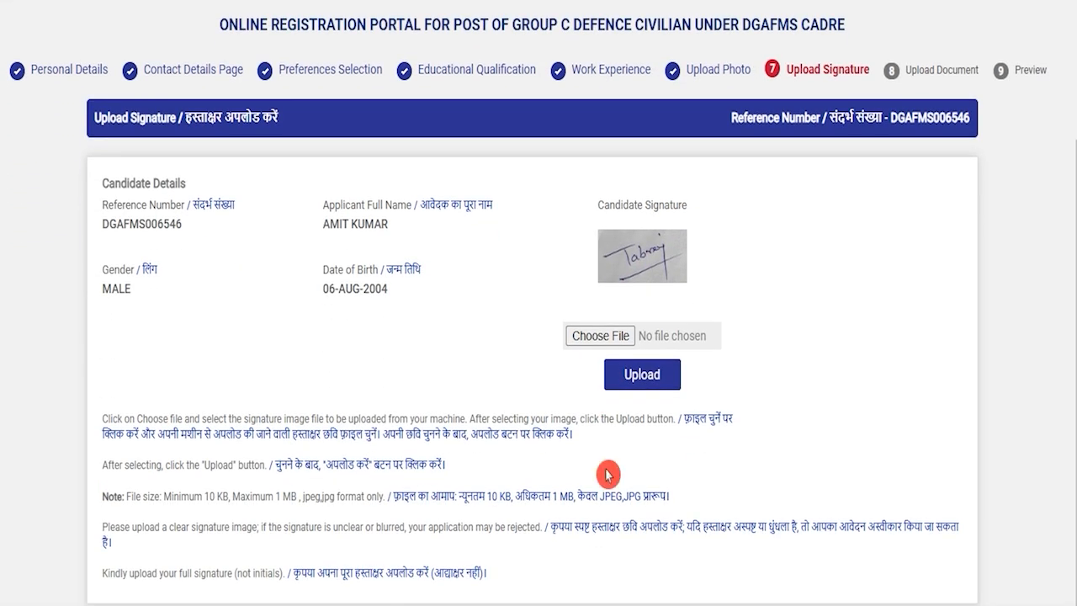
scroll(782, 572, "down", 1)
left_click(885, 589)
left_click(885, 589)
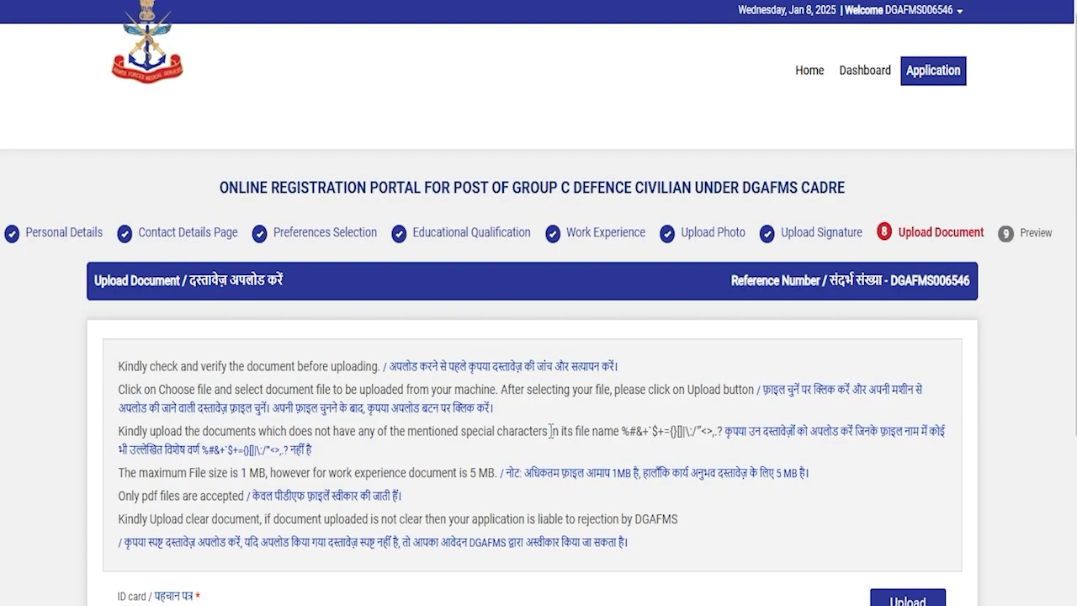
Examine the list of required documents, from the ID card and educational certificates to the Caste / EWS and Work Experience certificates
scroll(440, 463, "down", 3)
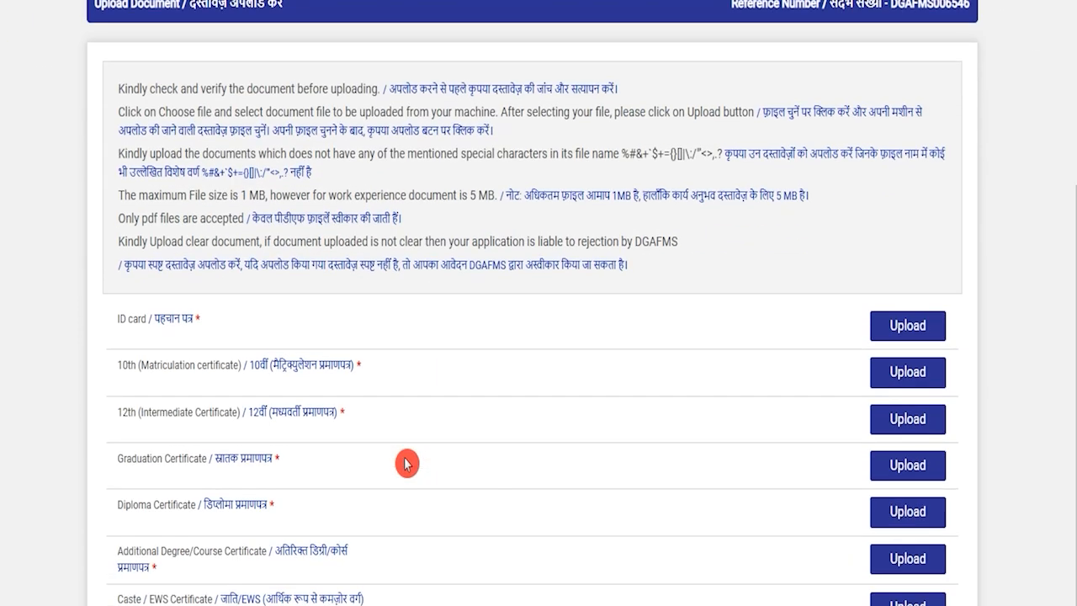
left_click_drag(110, 319, 133, 321)
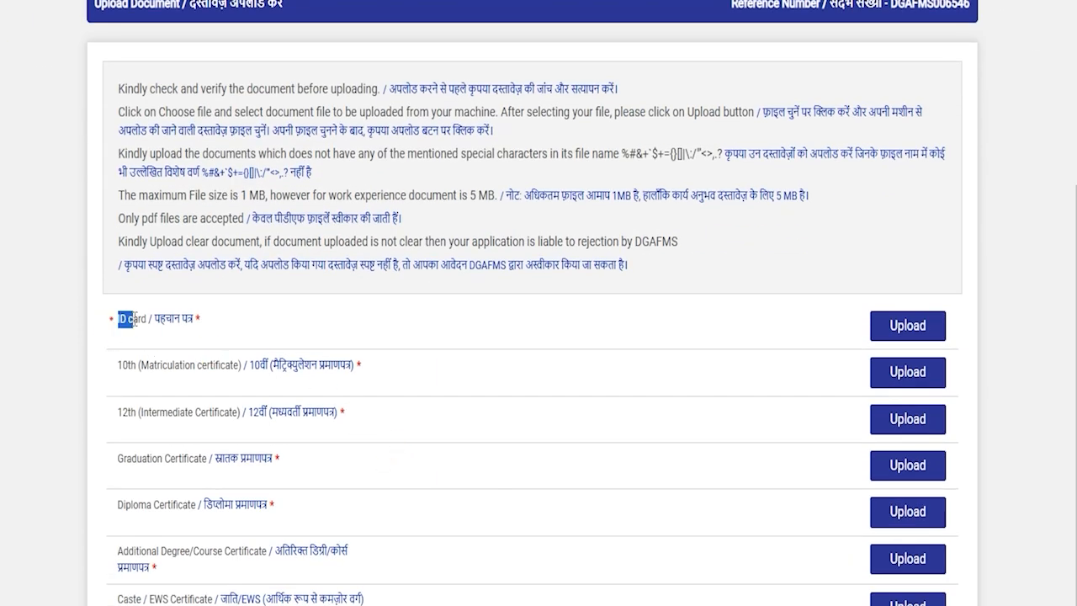
left_click_drag(128, 364, 206, 367)
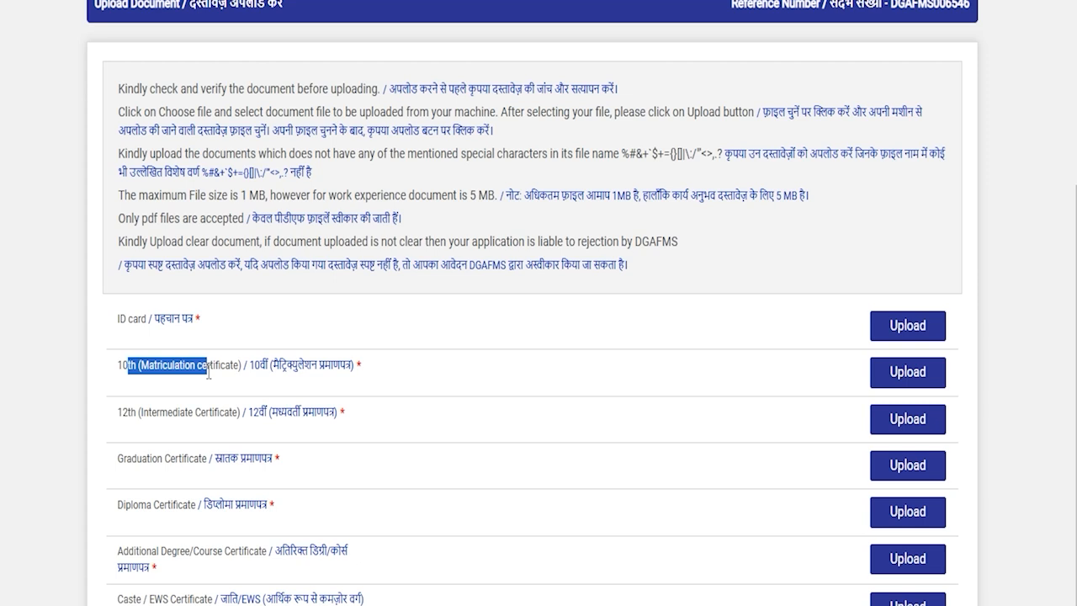
left_click_drag(143, 409, 186, 412)
left_click_drag(138, 458, 168, 457)
left_click_drag(133, 504, 184, 505)
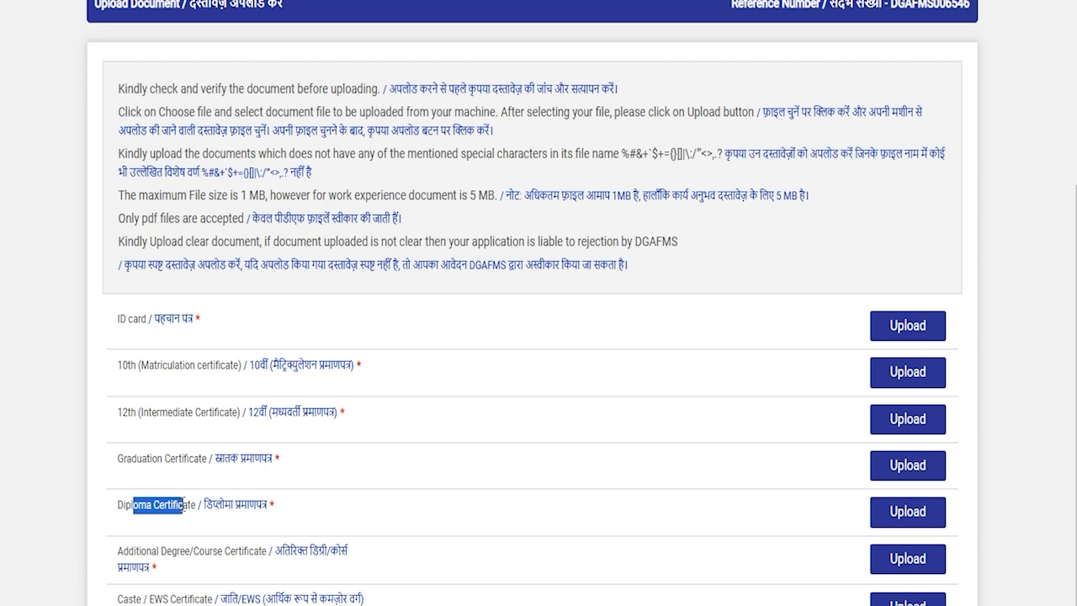
scroll(185, 496, "down", 2)
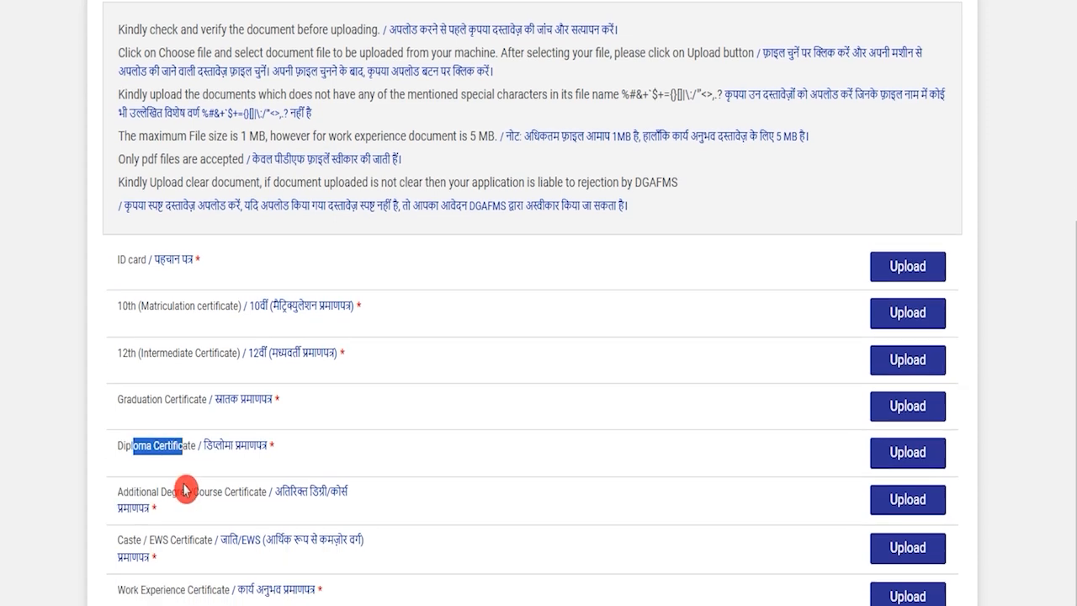
left_click_drag(151, 452, 240, 451)
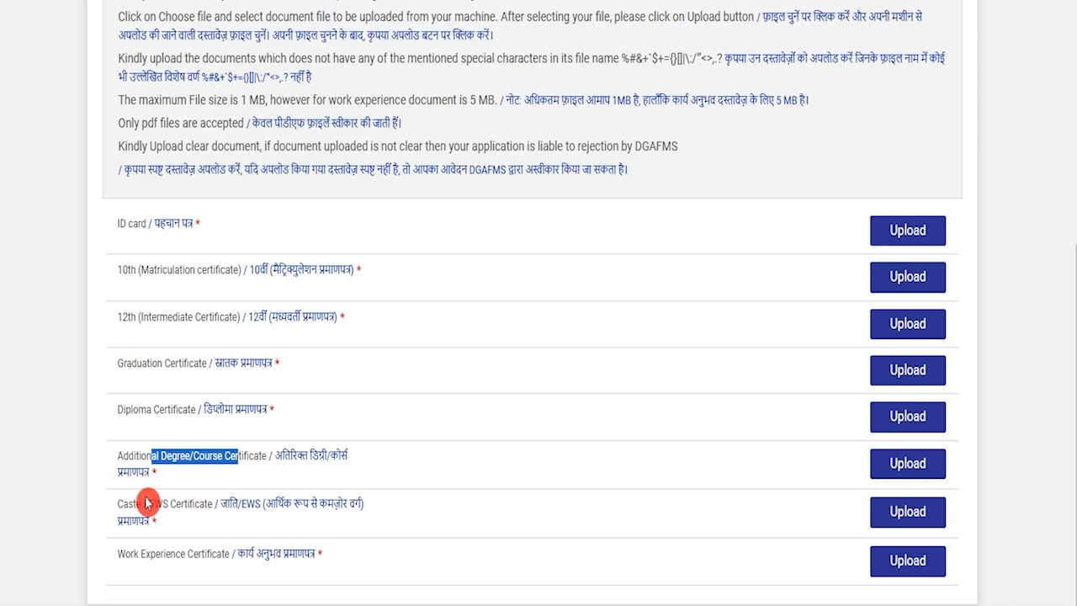
left_click_drag(148, 503, 184, 503)
left_click_drag(131, 555, 215, 556)
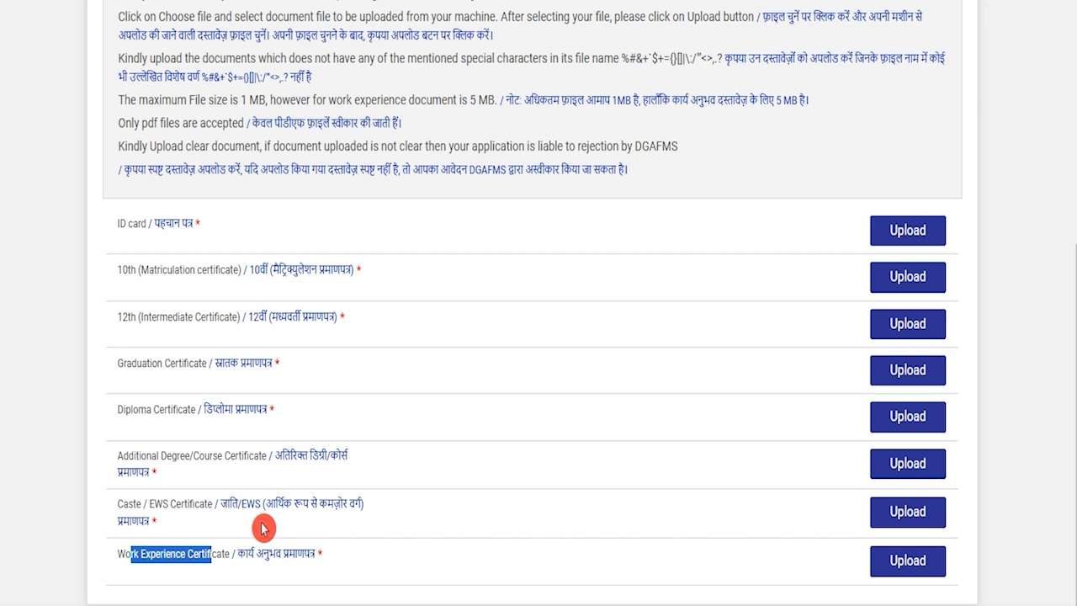
Review the document upload instructions covering verification, disallowed file name characters, PDF format and maximum file size
scroll(261, 527, "up", 2)
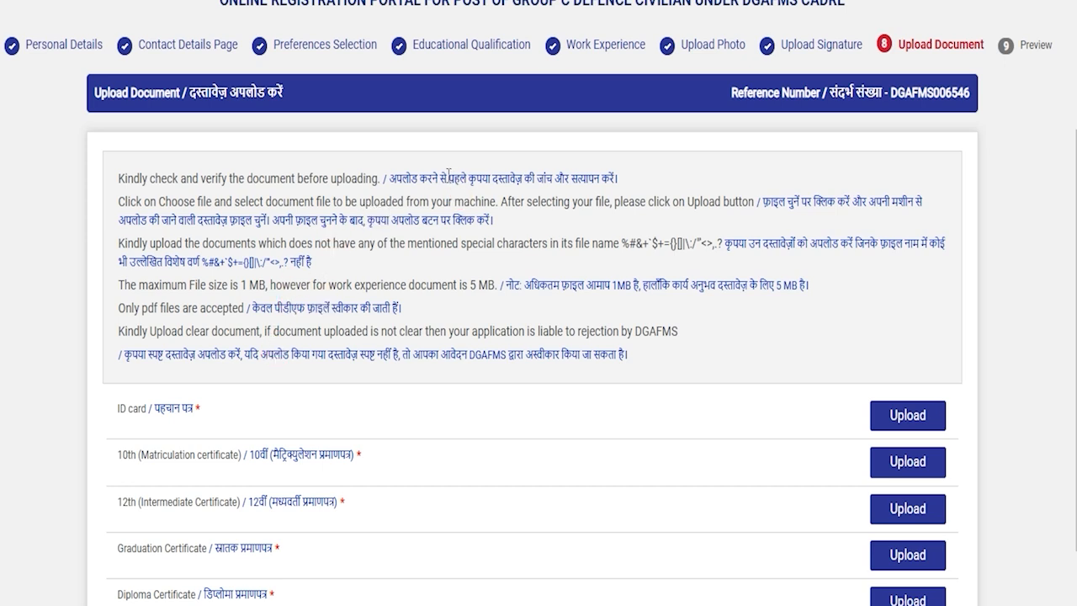
left_click_drag(439, 172, 510, 177)
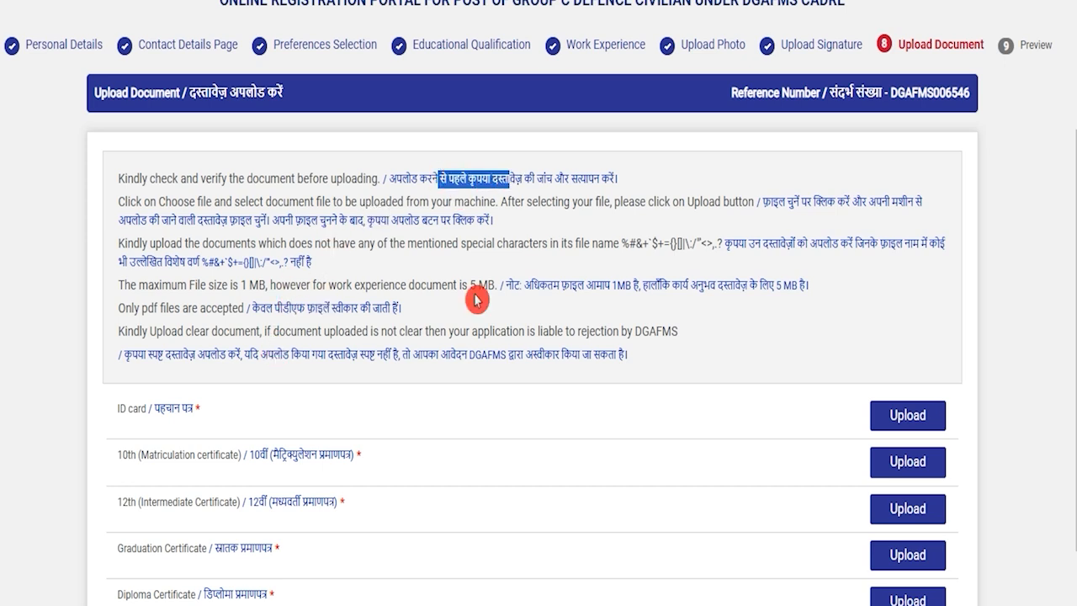
left_click(774, 246)
left_click_drag(775, 245, 313, 262)
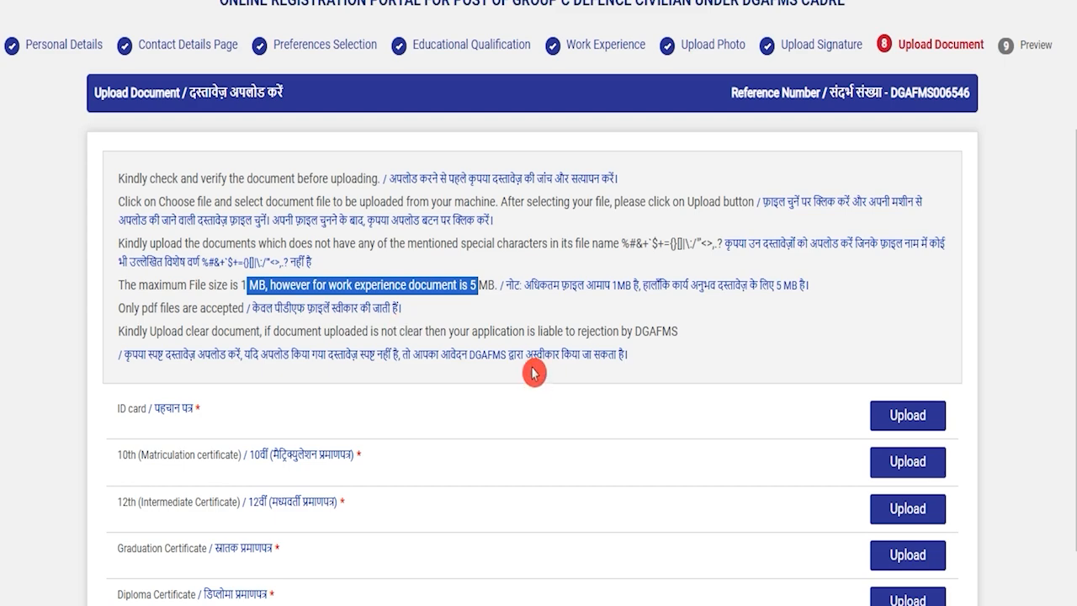
Upload 58kb.pdf as the ID card document, confirming that the selected file is correct
left_click(902, 427)
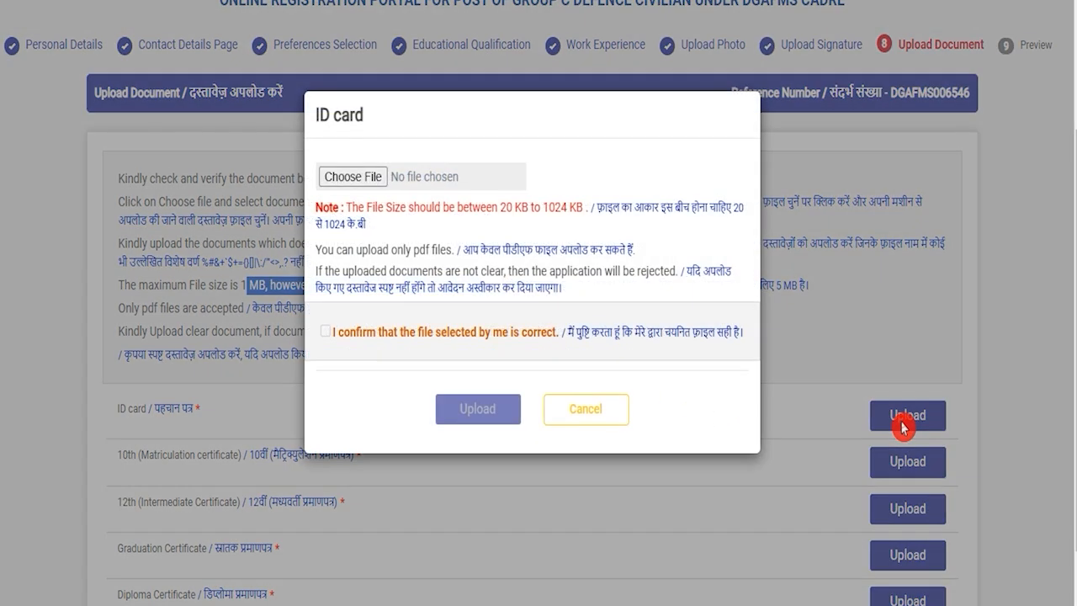
left_click(369, 184)
double_click(644, 223)
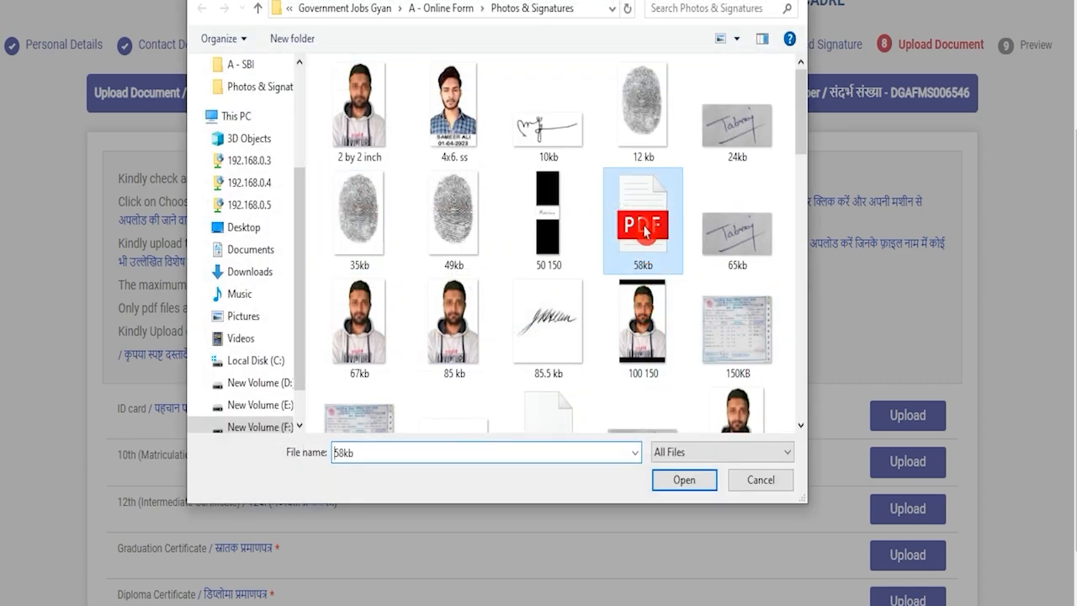
left_click(325, 332)
left_click(488, 407)
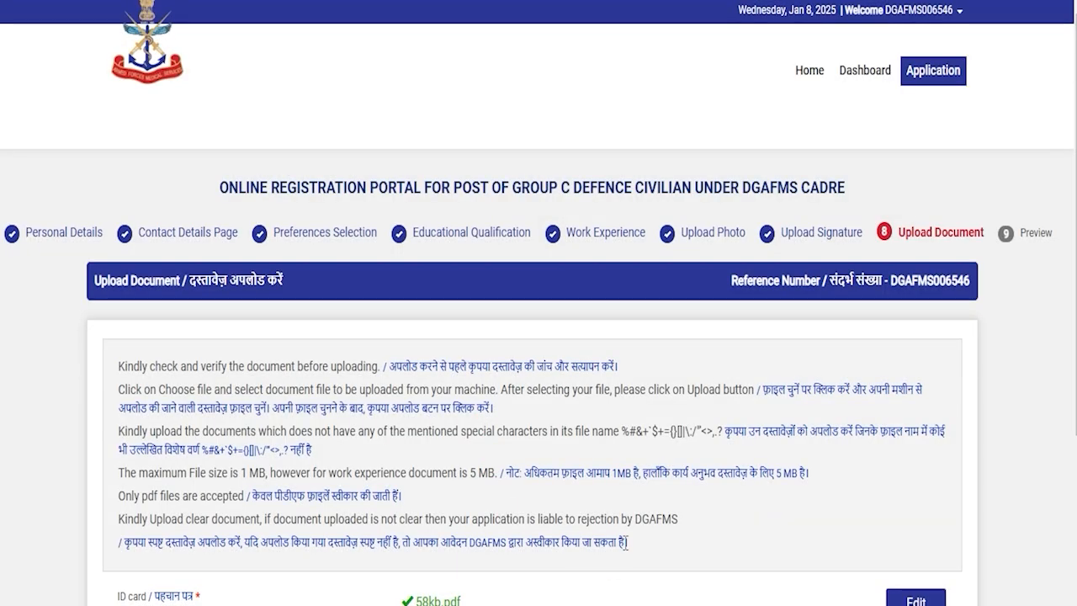
Save the uploaded documents and continue to the Preview page
scroll(637, 527, "down", 4)
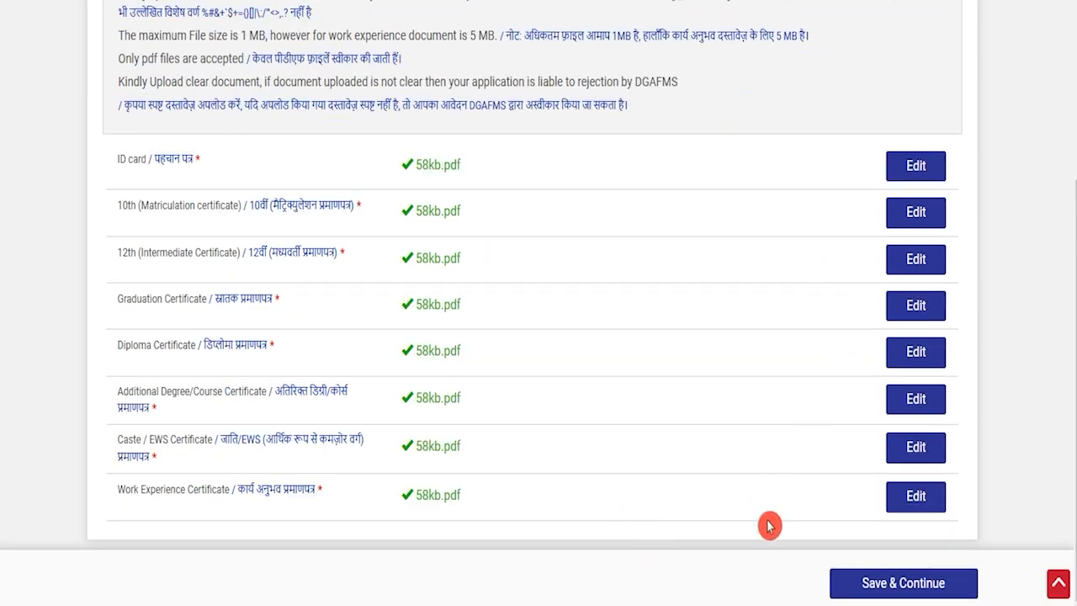
left_click(901, 585)
Examine the preview's 12th, Graduation, Diploma, Additional Qualification, Work Experience and Uploaded Documents sections
scroll(594, 536, "up", 1)
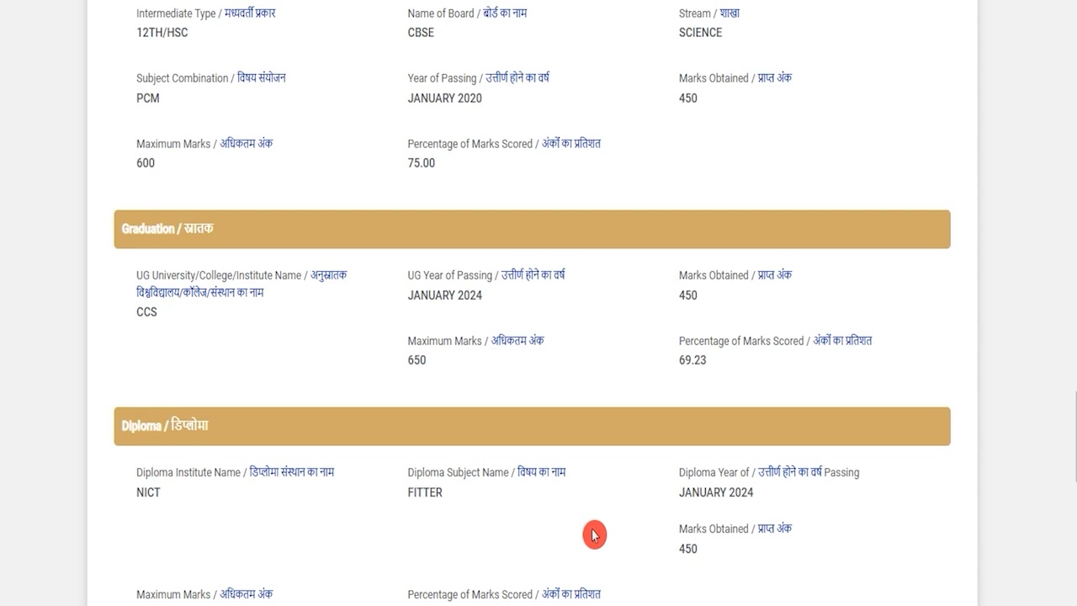
scroll(612, 414, "up", 1)
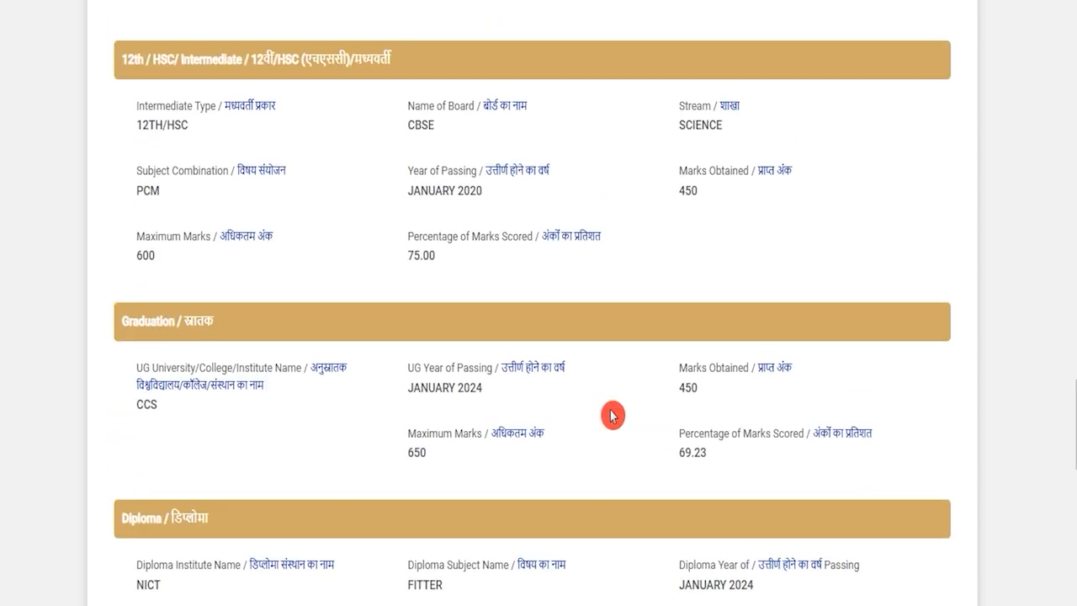
scroll(613, 417, "up", 1)
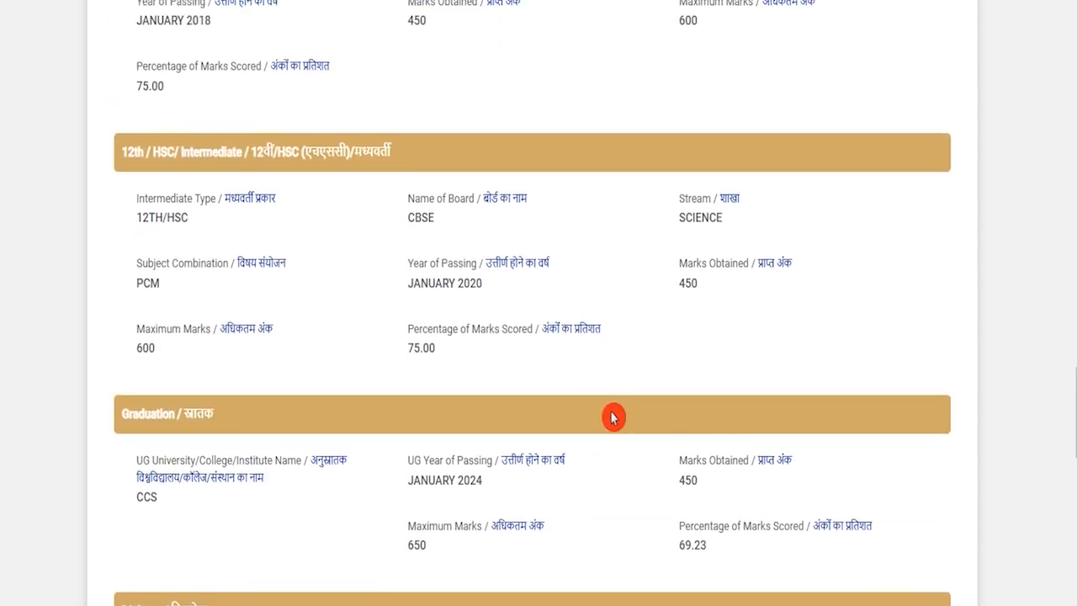
scroll(613, 417, "down", 4)
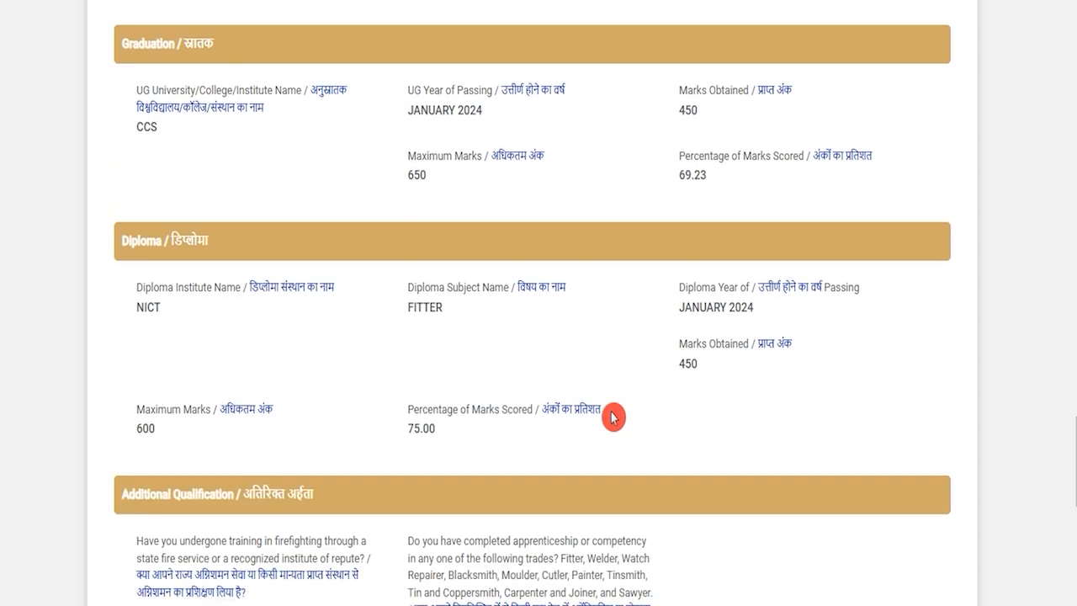
scroll(612, 416, "down", 2)
scroll(612, 416, "down", 2)
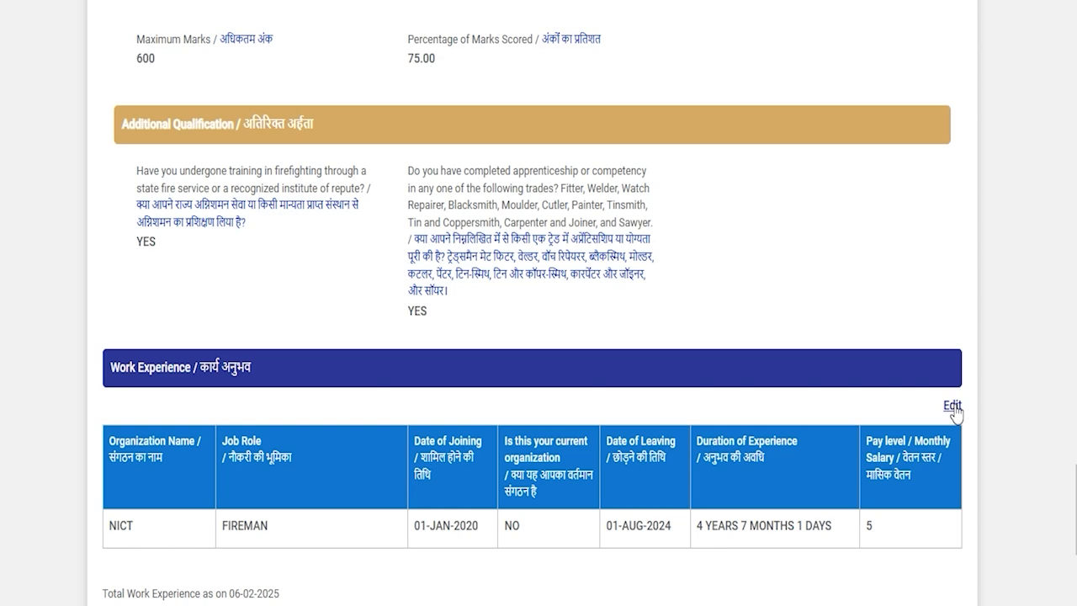
scroll(595, 443, "down", 3)
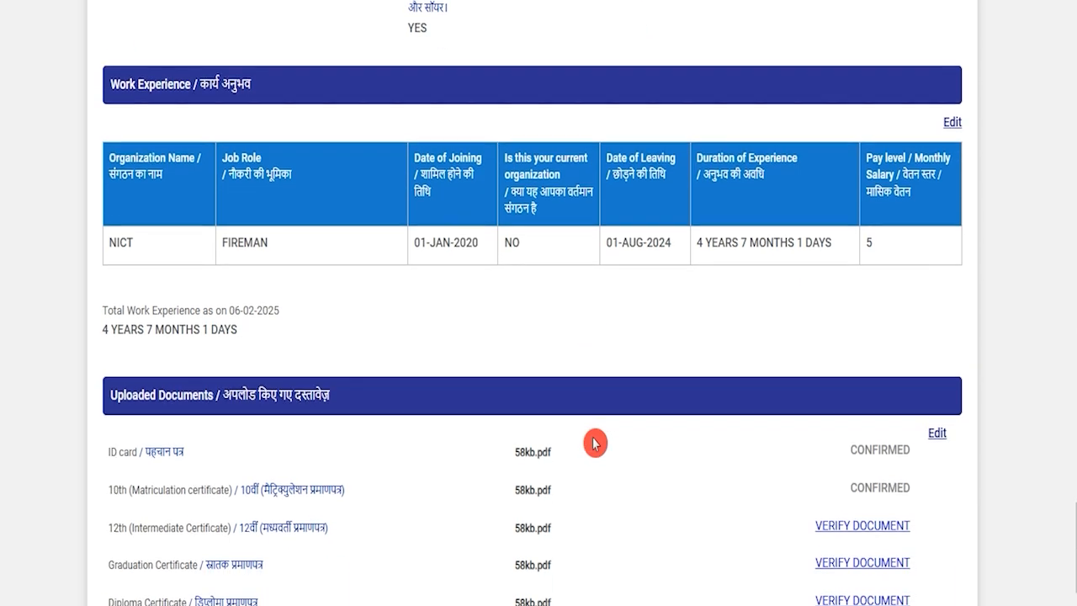
scroll(595, 443, "down", 2)
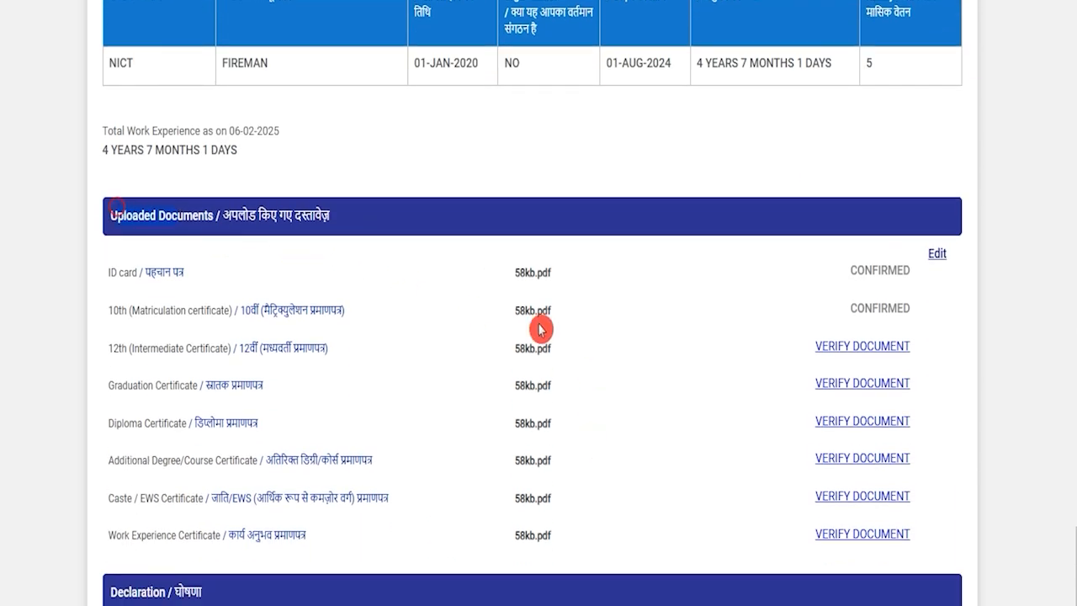
scroll(581, 336, "down", 1)
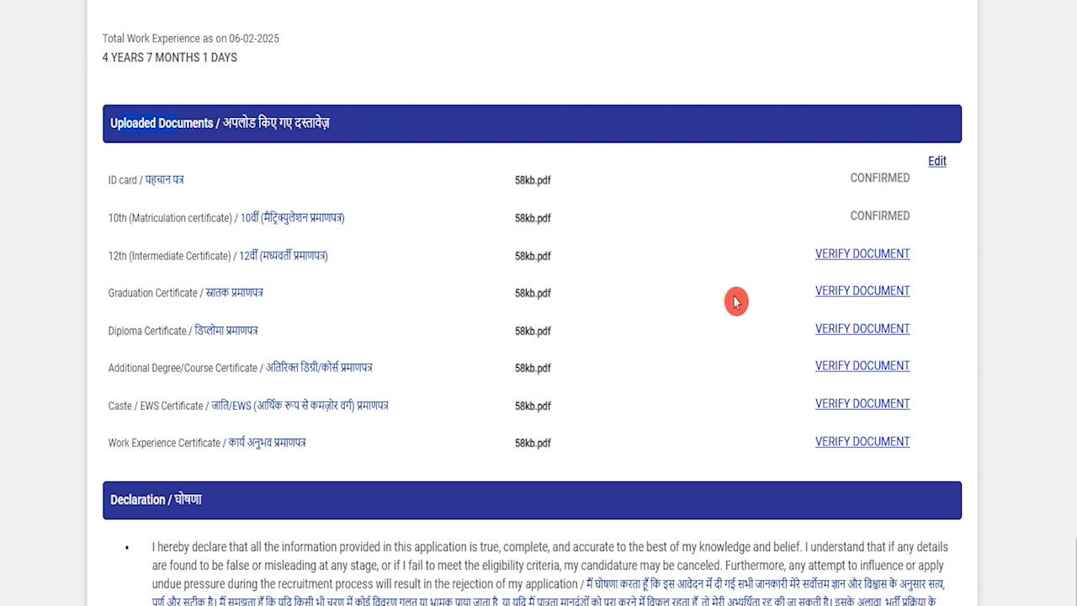
Verify the 12th (Intermediate) certificate by confirming that the uploaded document is correct, and save the confirmation
left_click(844, 255)
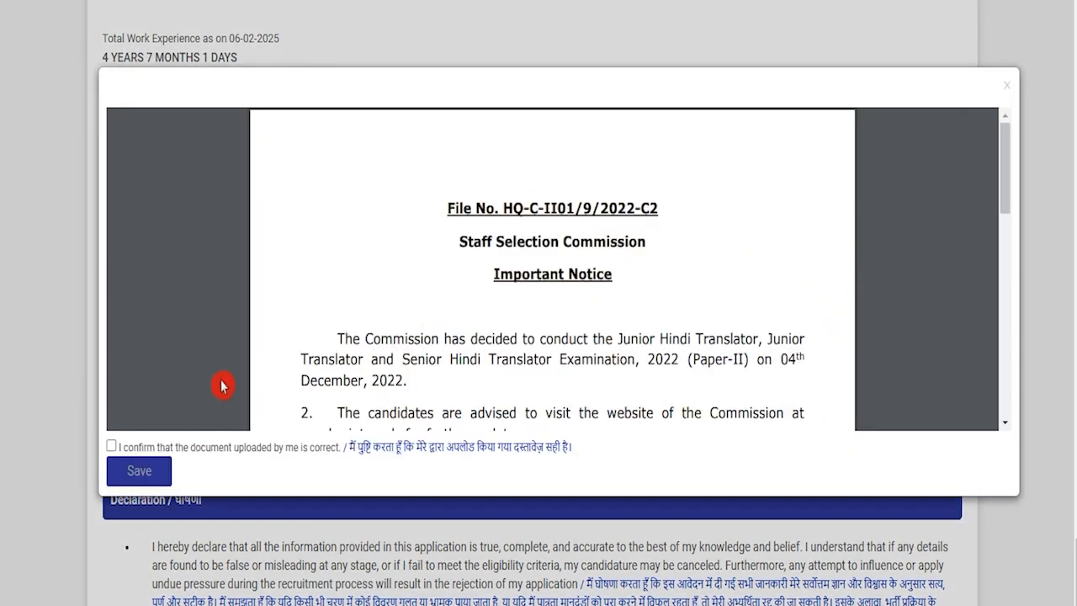
left_click(111, 445)
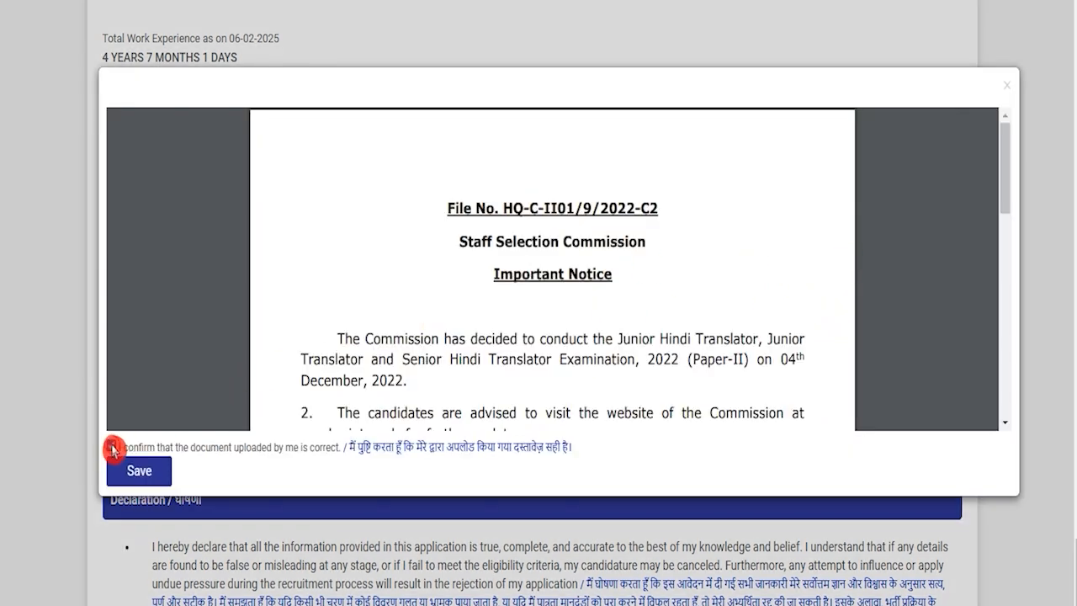
left_click(130, 472)
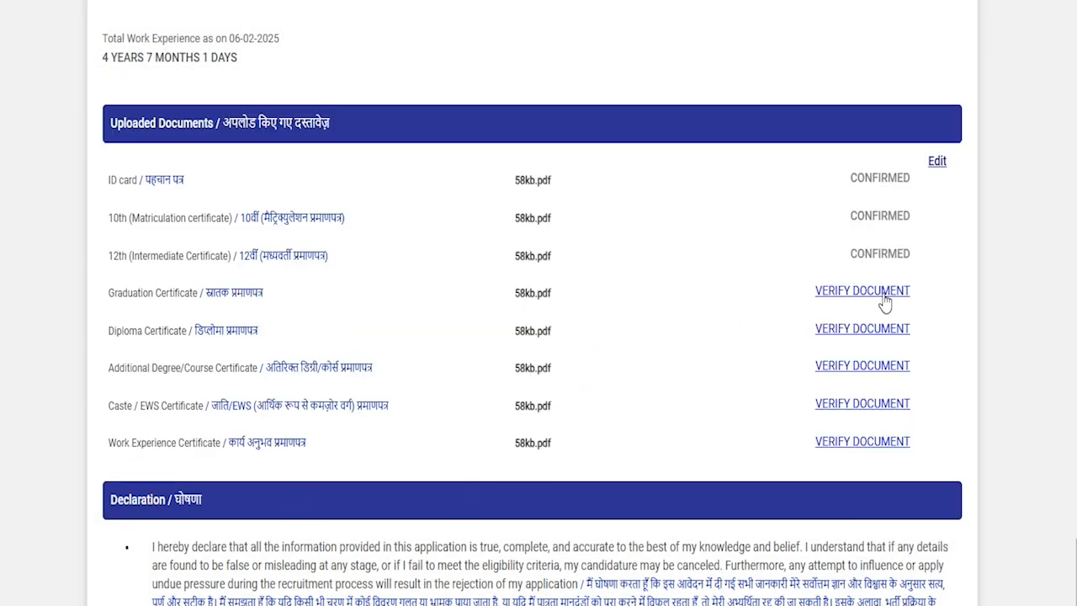
Accept all the declarations, submit the application, and accept the final declaration to complete the submission
left_click(608, 467)
scroll(608, 467, "down", 3)
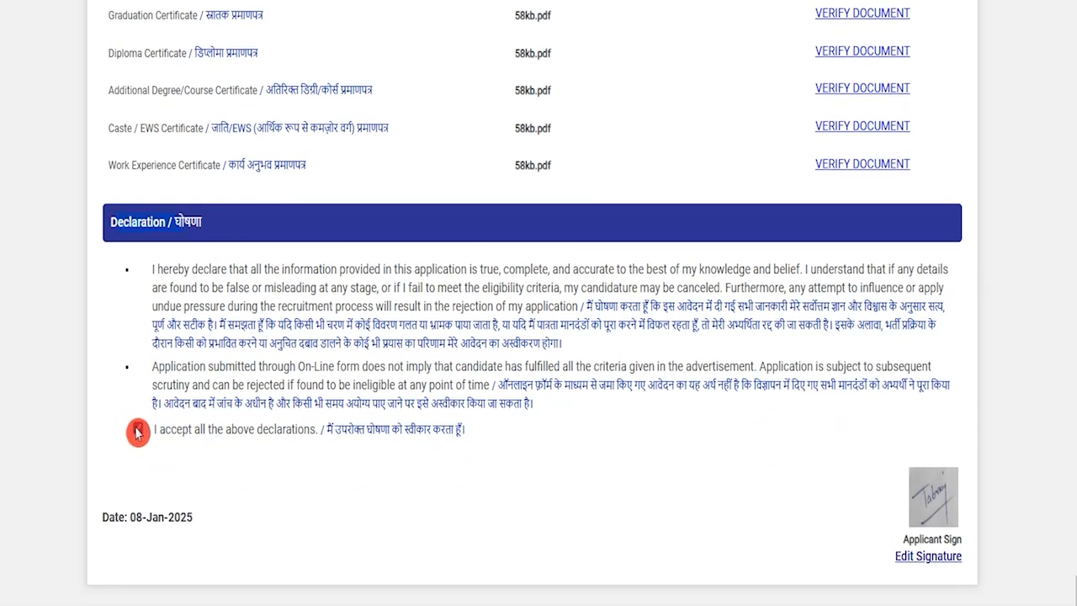
scroll(690, 522, "down", 1)
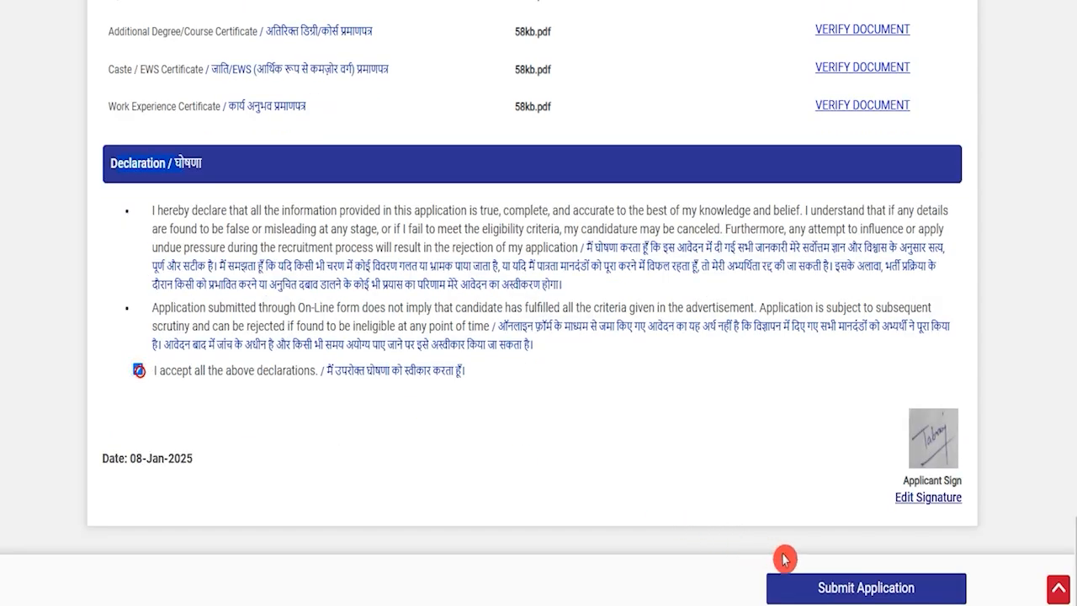
left_click(812, 592)
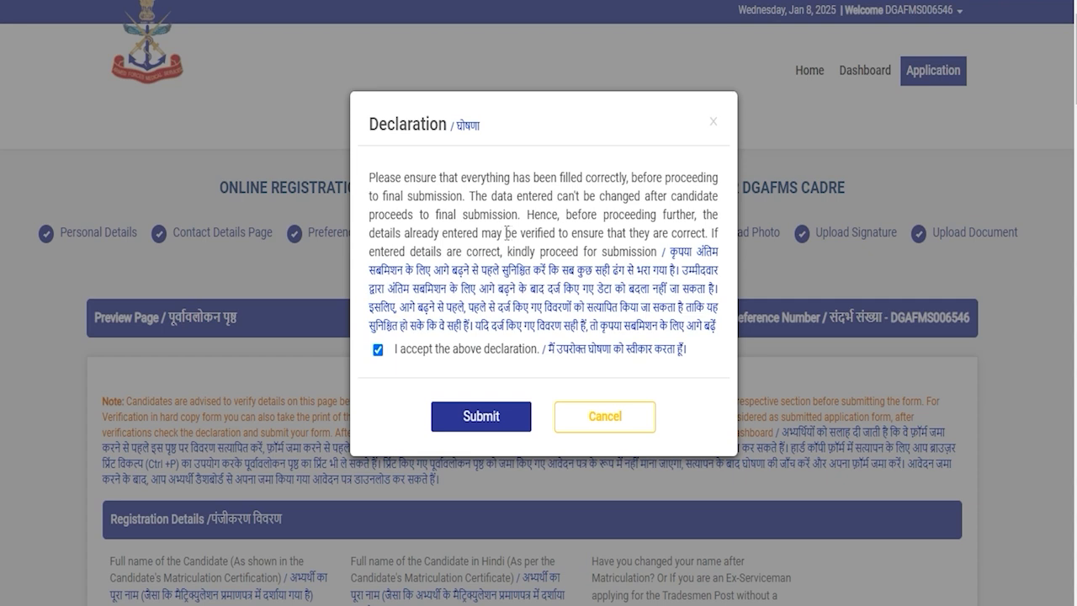
left_click(378, 352)
left_click(484, 414)
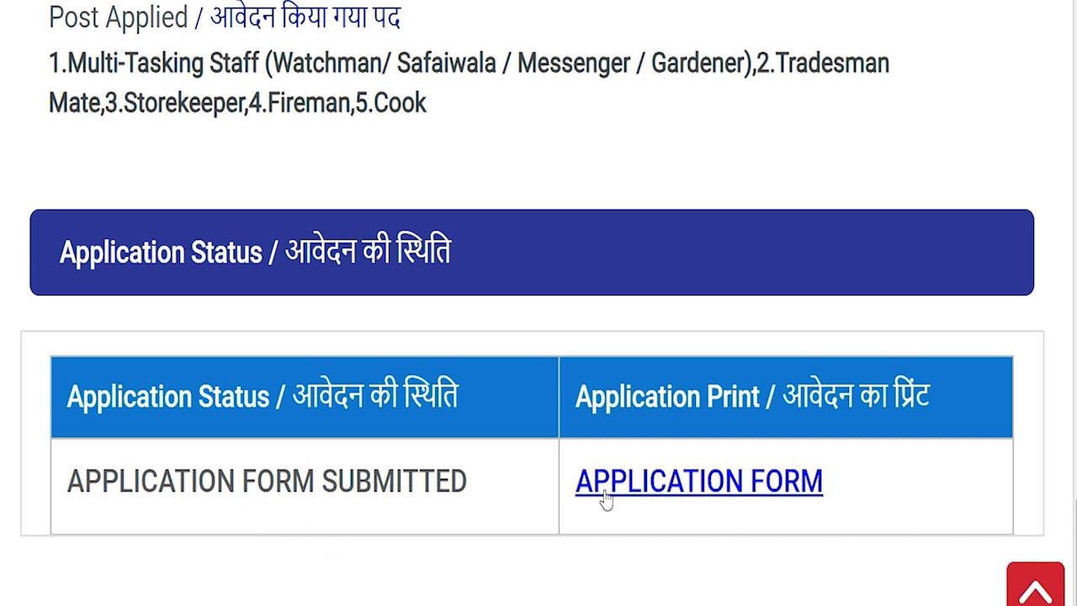
left_click_drag(215, 493, 392, 496)
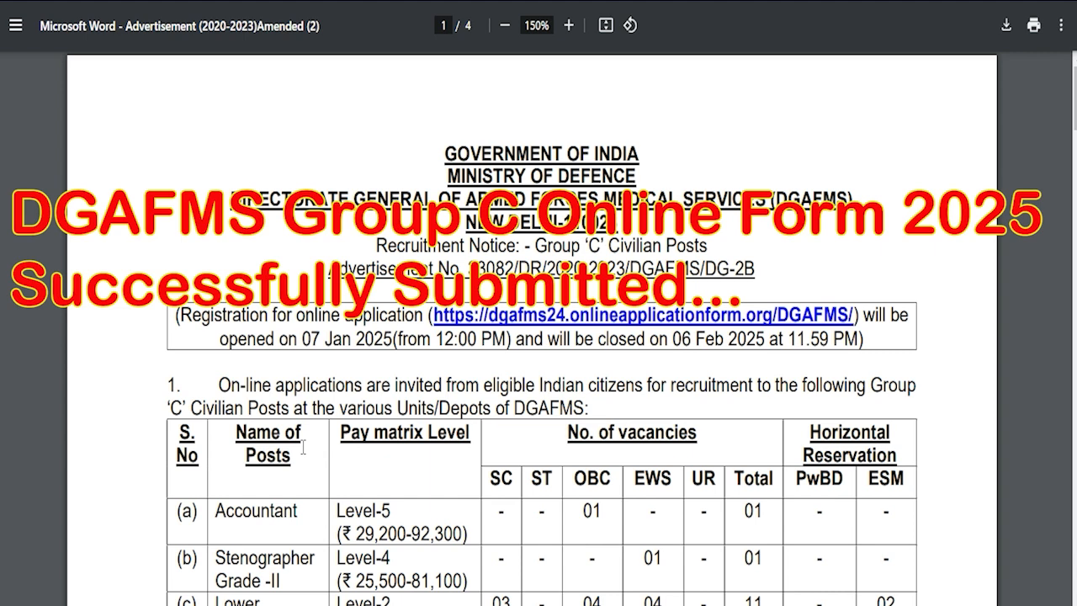
scroll(446, 519, "down", 3)
scroll(445, 519, "up", 3)
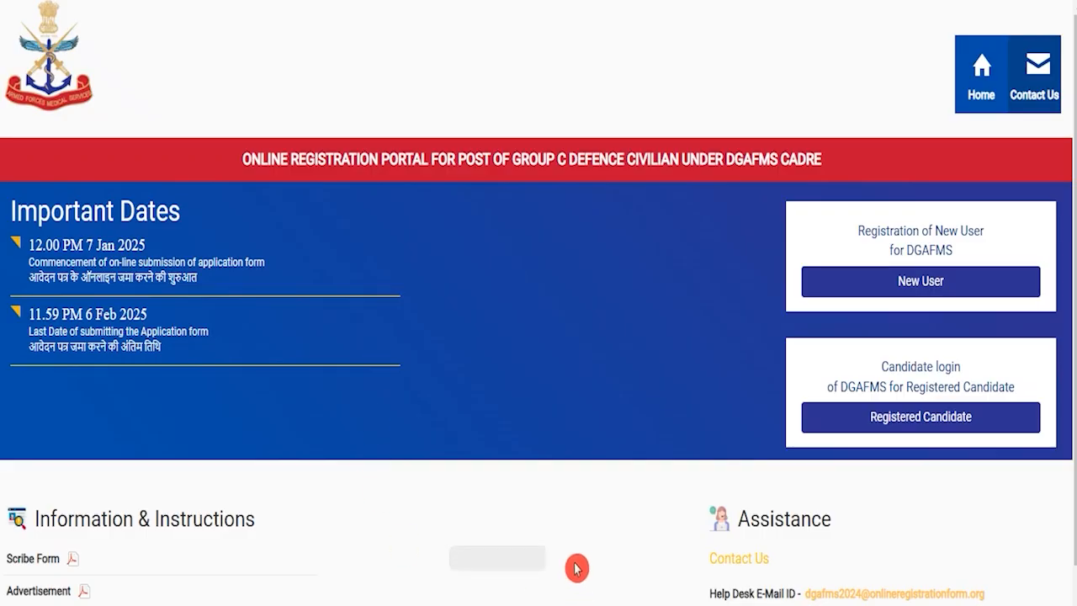
scroll(363, 602, "down", 2)
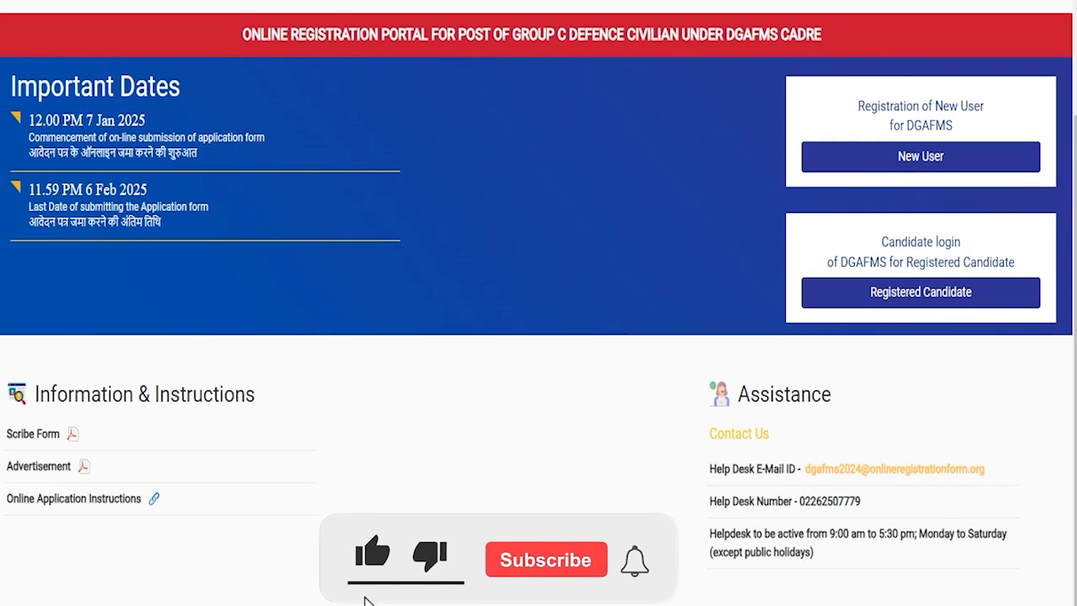
scroll(539, 303, "up", 2)
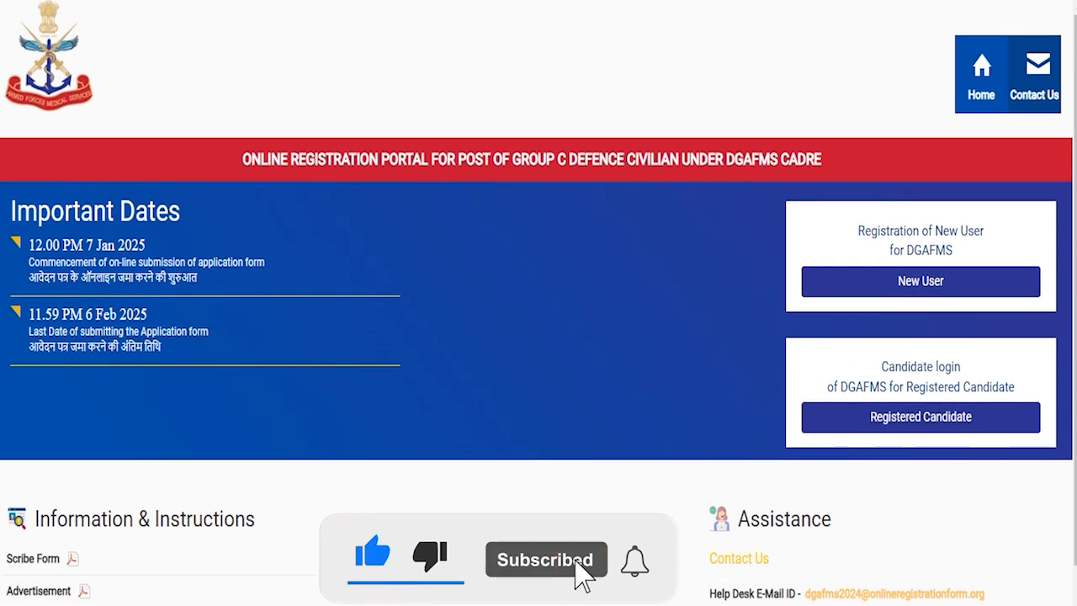